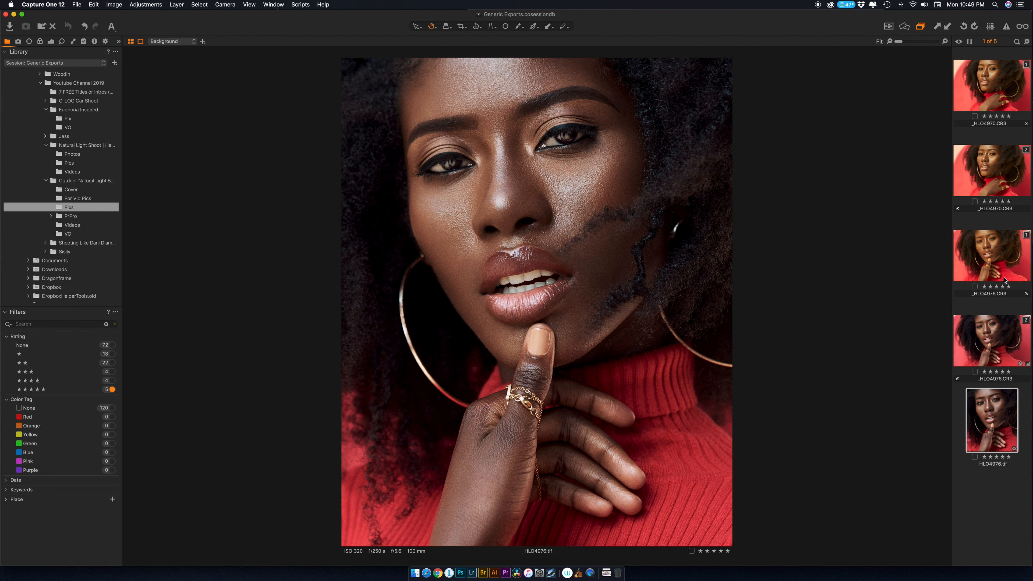
# - Compare the original and edited variants of _HLO4976.CR3, its final TIFF, and both variants of _HLO4970.CR3 in the viewer
pyautogui.click(1004, 272)
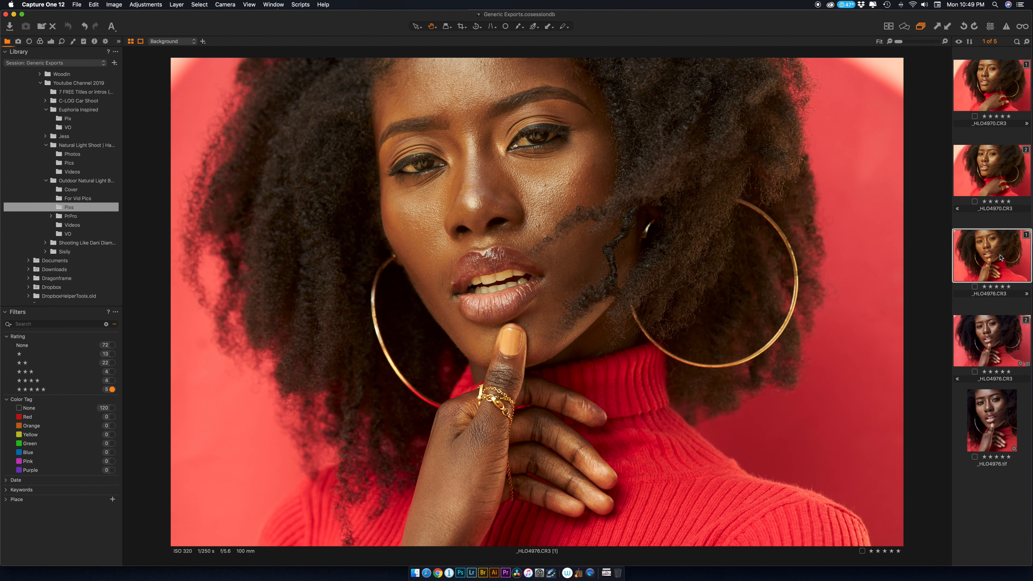
pyautogui.click(995, 338)
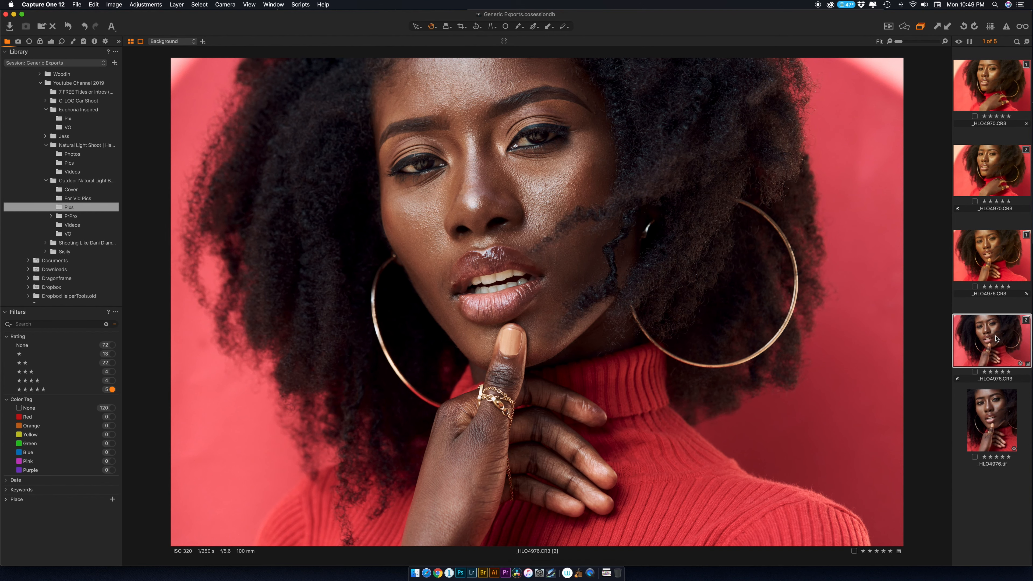
pyautogui.click(991, 422)
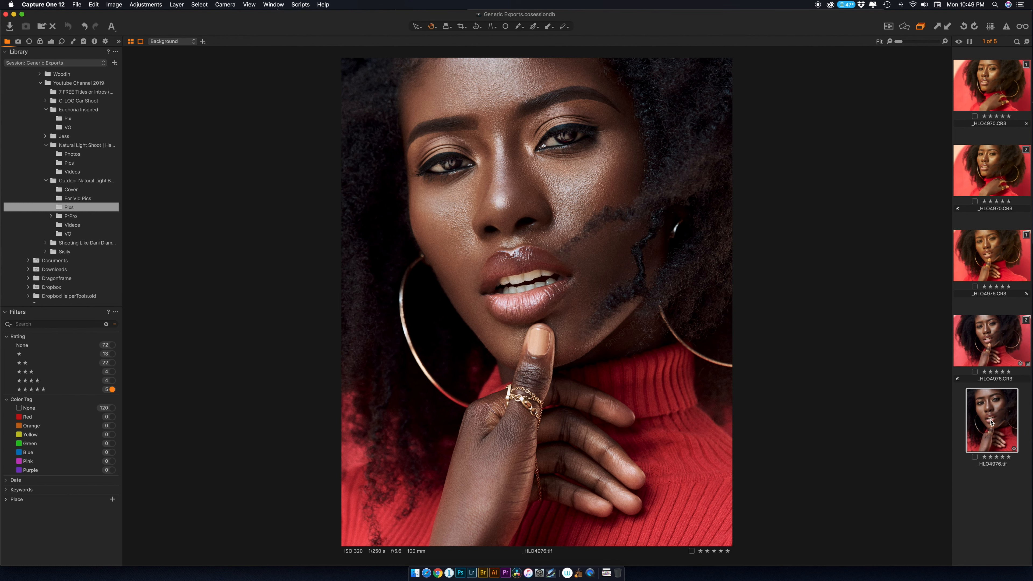
pyautogui.click(994, 70)
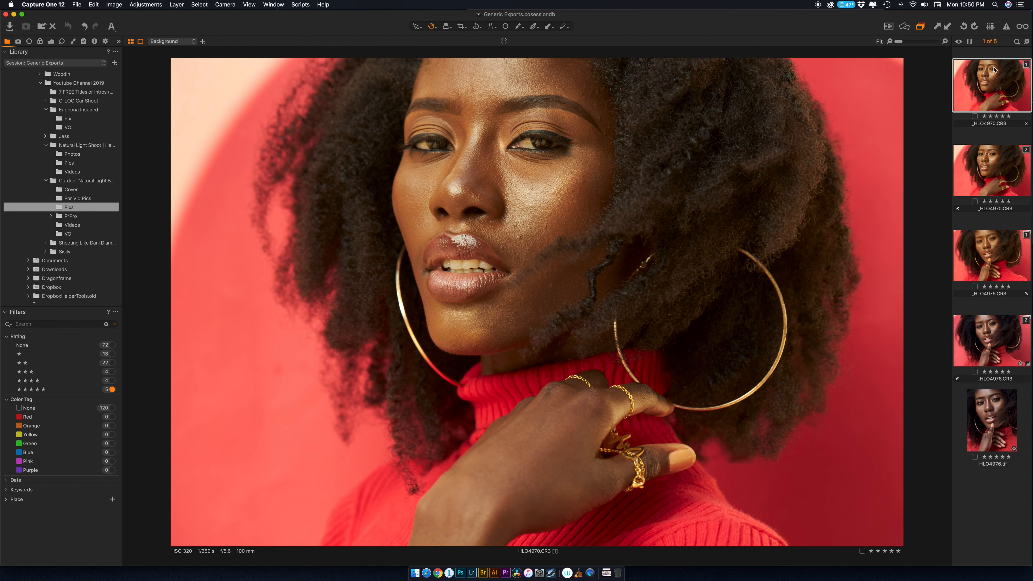
pyautogui.click(995, 176)
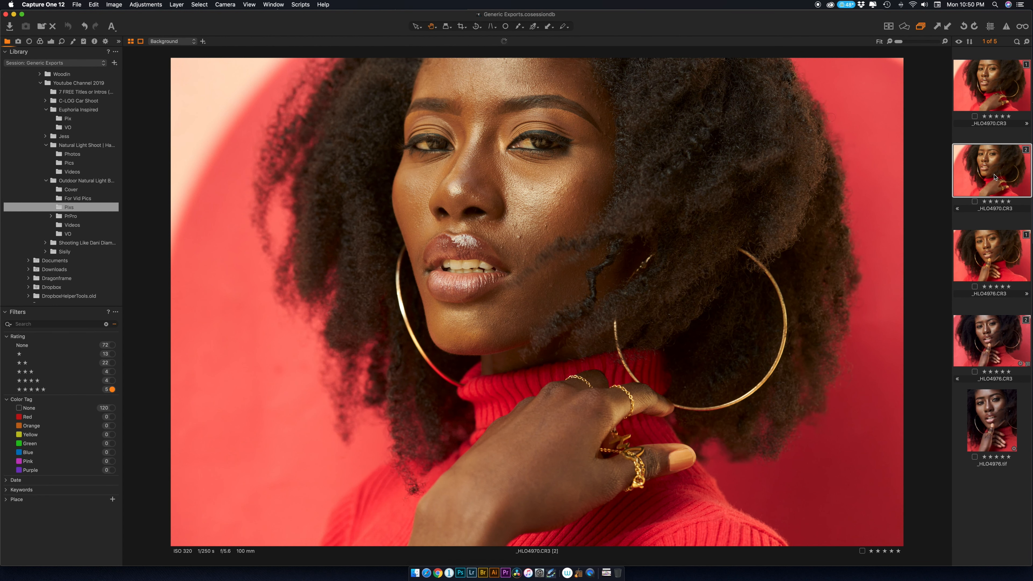
pyautogui.click(993, 84)
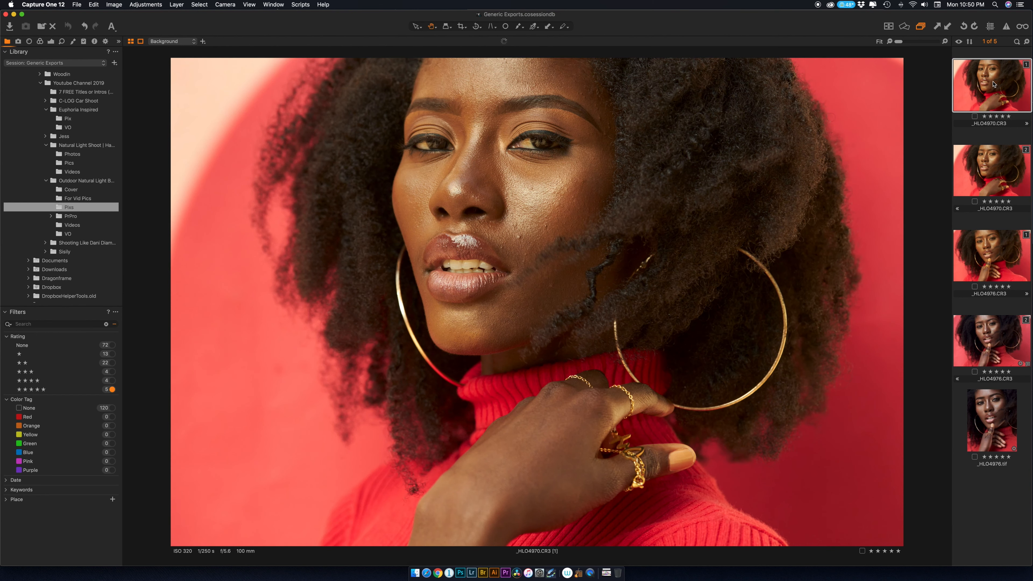
# - Place Capture One beside Adobe Bridge, compare the _HLO4976 variants and TIFF with the Bridge preview, and return Capture One to full width
pyautogui.press('super+Tab')
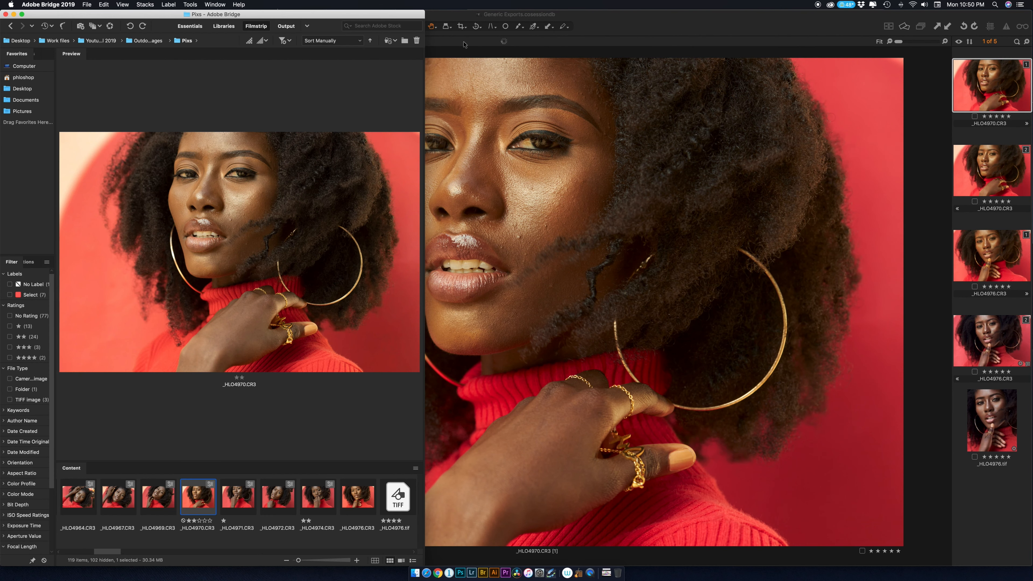
pyautogui.press('super+Tab')
pyautogui.moveTo(2, 100); pyautogui.dragTo(425, 177)
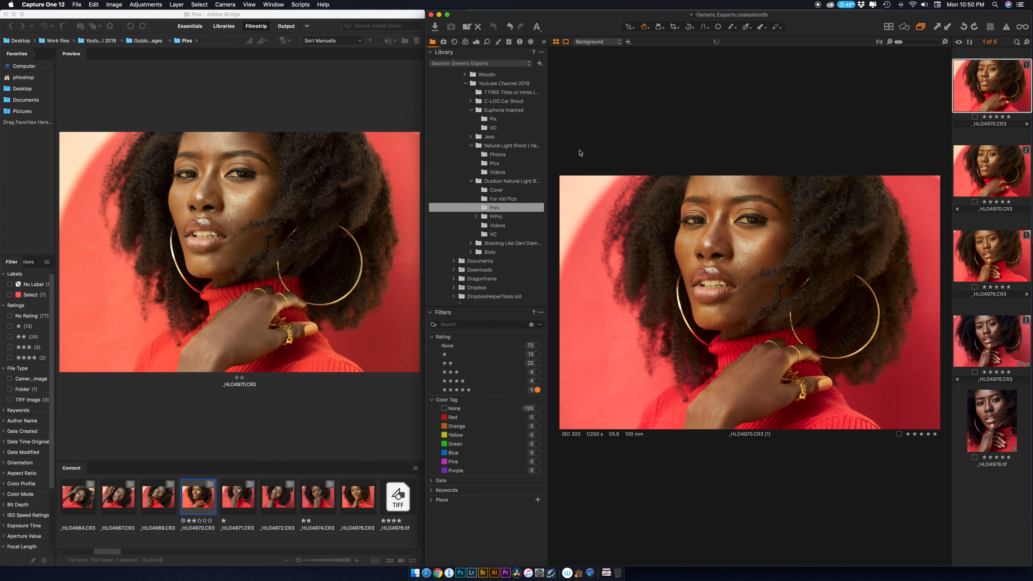
pyautogui.click(222, 296)
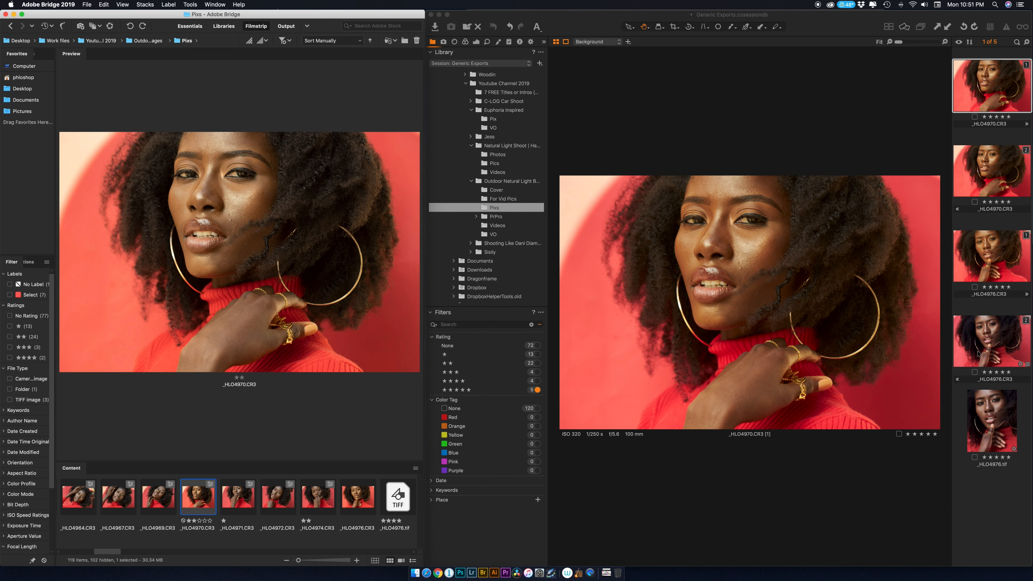
pyautogui.click(983, 255)
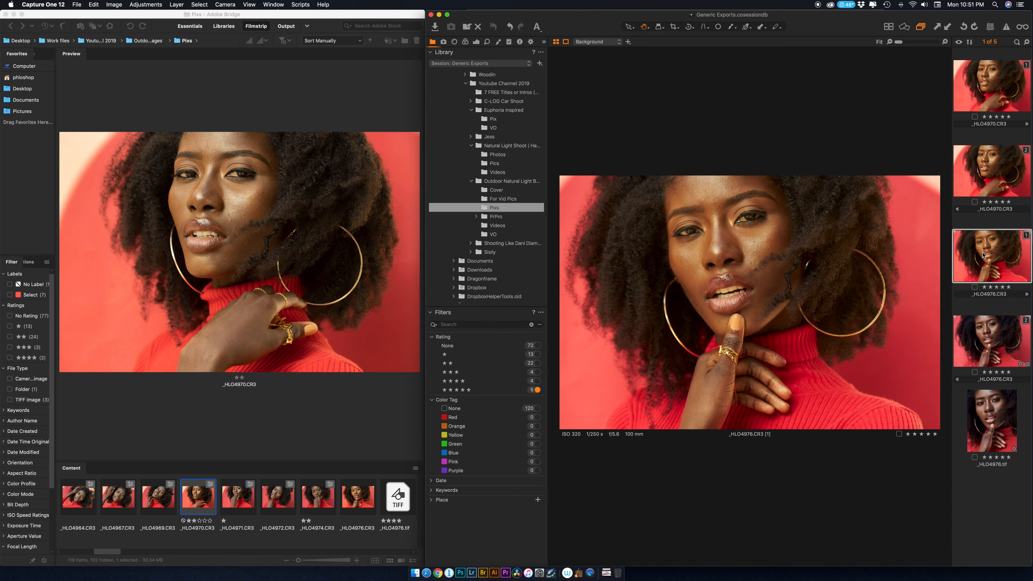
pyautogui.click(983, 346)
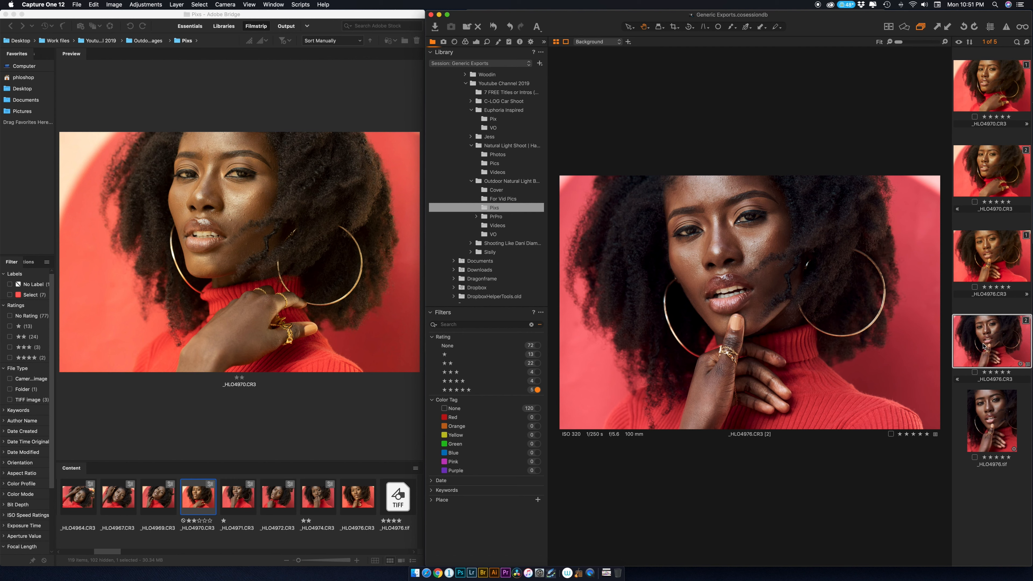
pyautogui.click(989, 421)
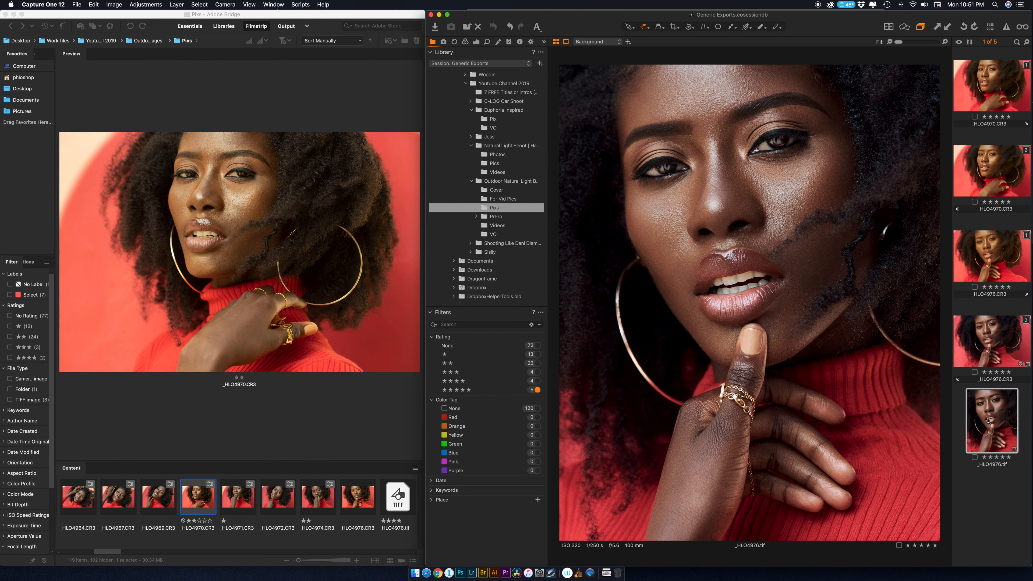
pyautogui.doubleClick(425, 26)
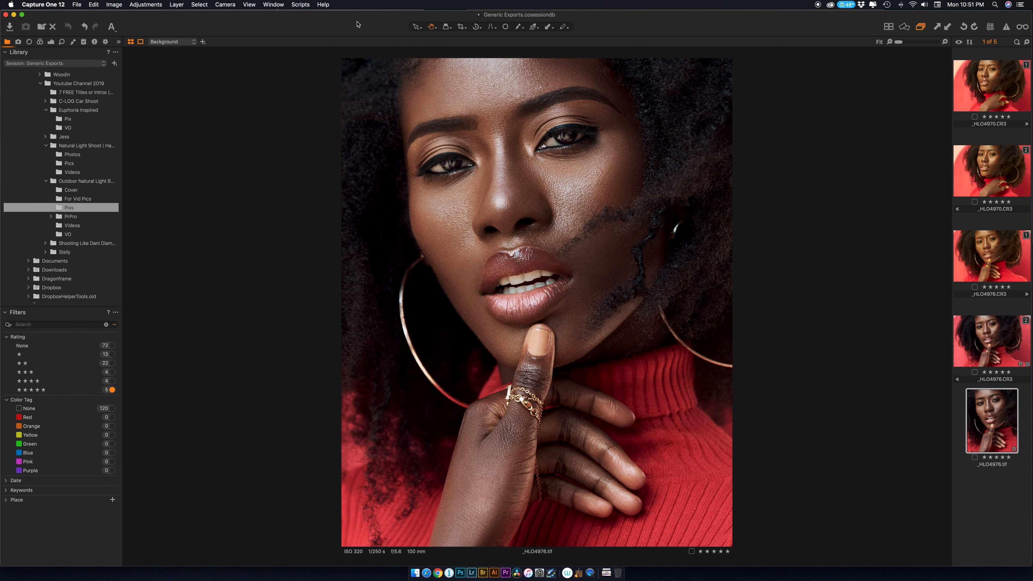
# - Select the second variant of _HLO4970.CR3 and set its ICC profile to DNG File Neutral
pyautogui.click(992, 90)
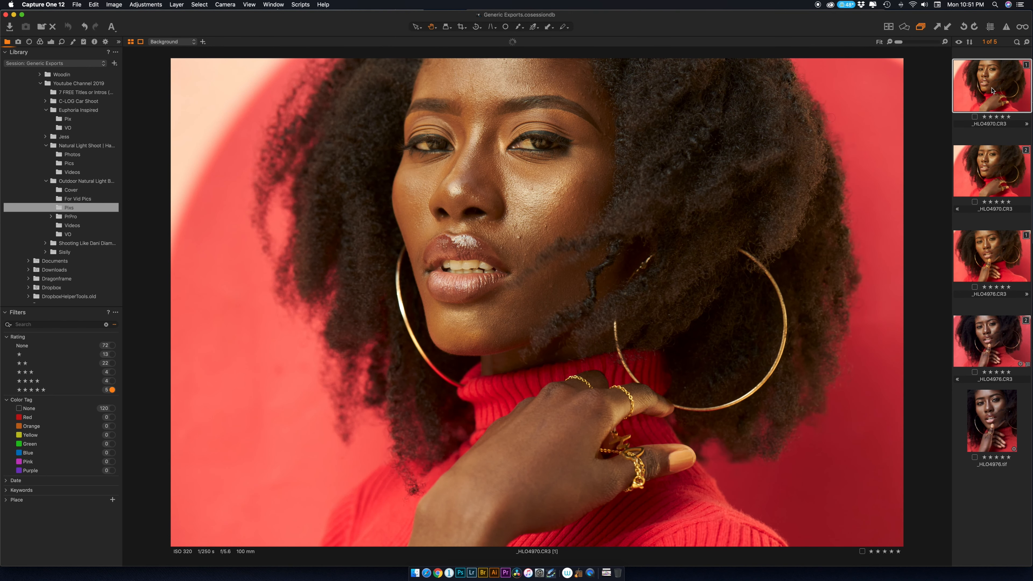
pyautogui.click(991, 169)
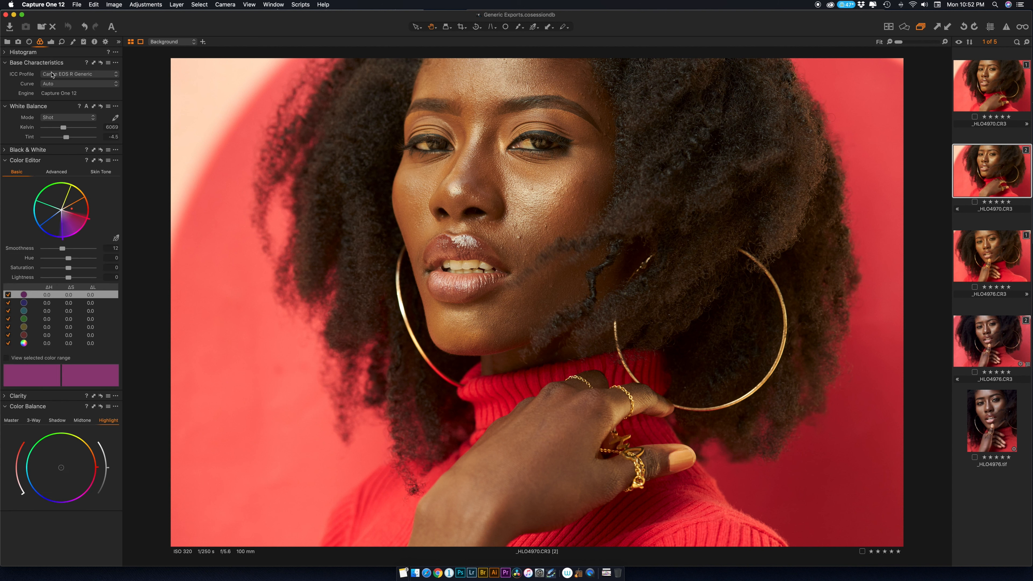
pyautogui.click(4, 53)
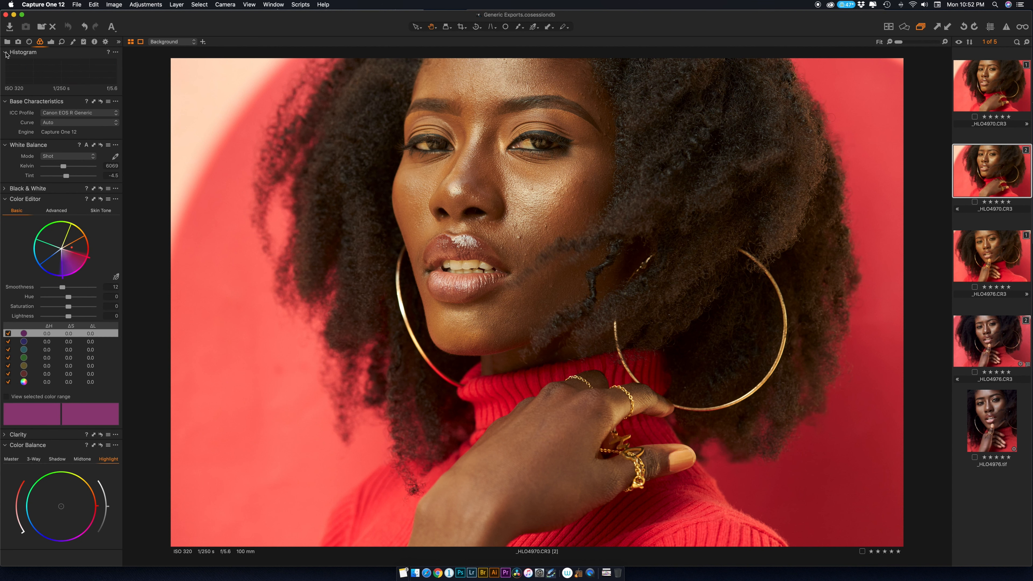
pyautogui.click(6, 52)
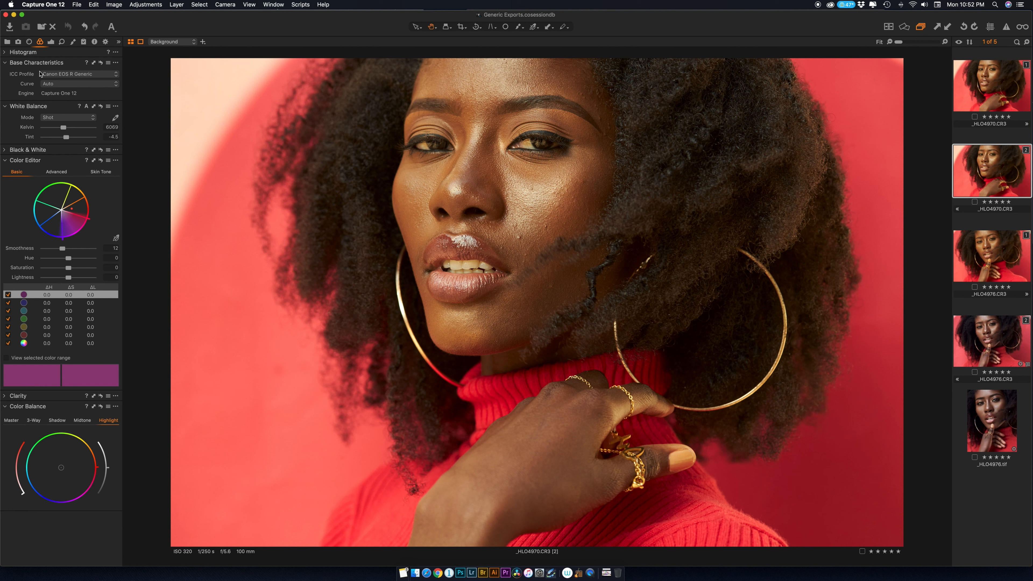
pyautogui.click(54, 77)
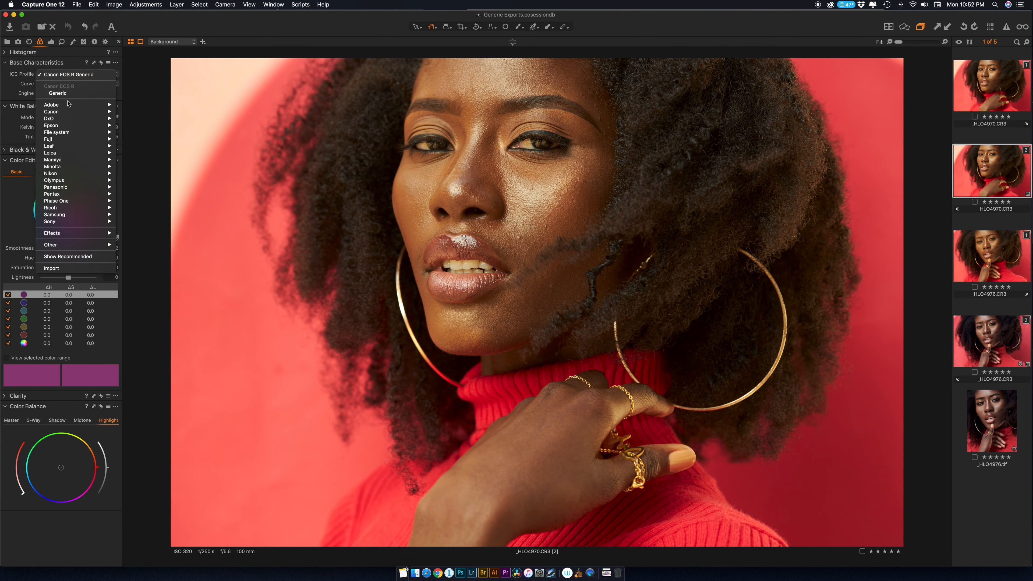
pyautogui.moveTo(79, 105)
pyautogui.click(143, 105)
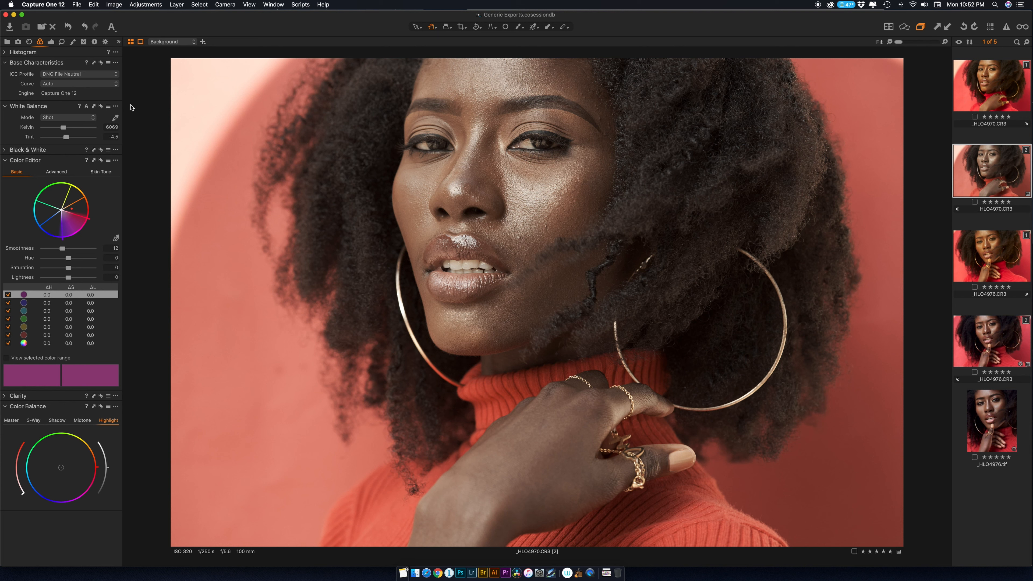
# - Try the different film curves in Base Characteristics and set the curve to Film High Contrast
pyautogui.click(60, 85)
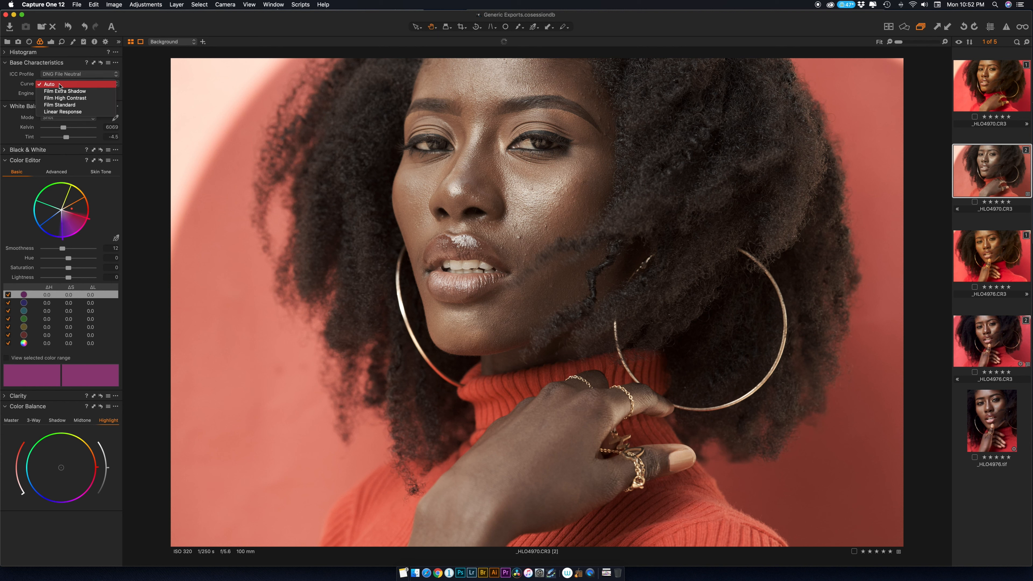
pyautogui.click(56, 91)
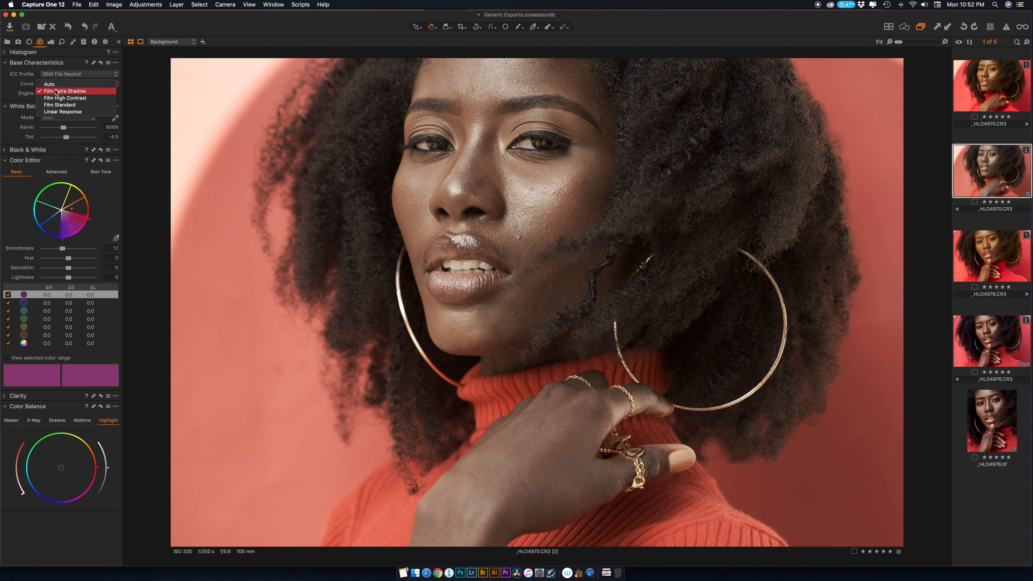
pyautogui.click(57, 98)
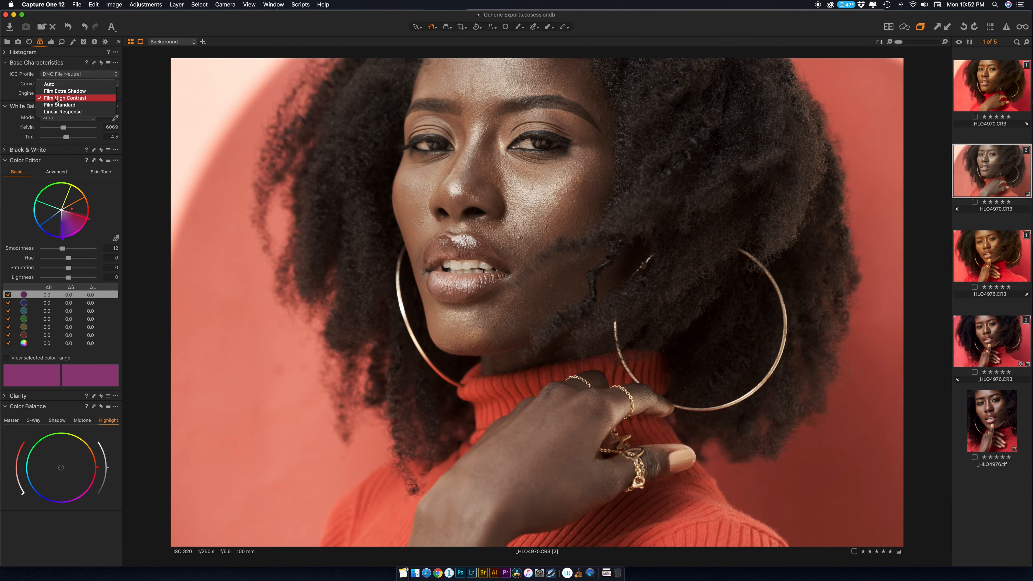
pyautogui.click(57, 112)
pyautogui.click(57, 99)
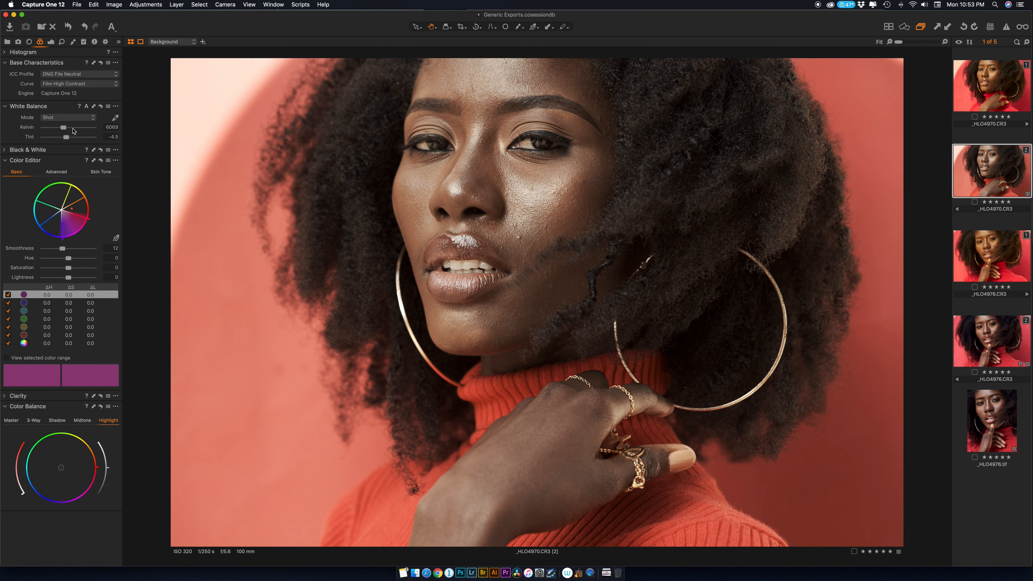
# - Cool the white balance by setting the Kelvin value to 5000
pyautogui.moveTo(64, 130); pyautogui.dragTo(58, 130)
pyautogui.click(111, 127)
pyautogui.write('5000')
# - Sample the red background in the basic Color Editor and set the red range's hue to -5.2
pyautogui.moveTo(37, 161); pyautogui.dragTo(37, 161)
pyautogui.click(56, 172)
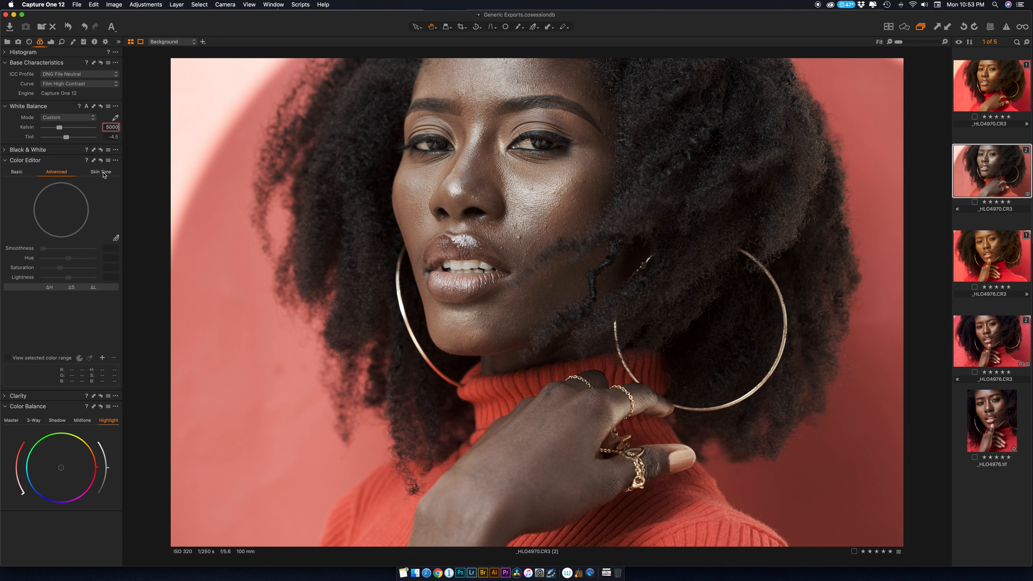
pyautogui.click(17, 173)
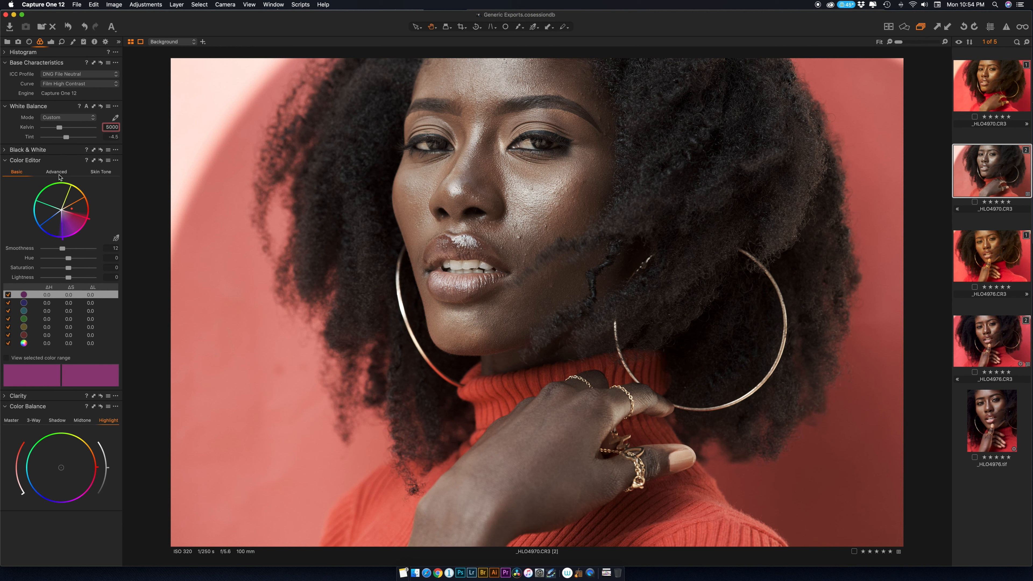
pyautogui.click(117, 240)
pyautogui.click(239, 331)
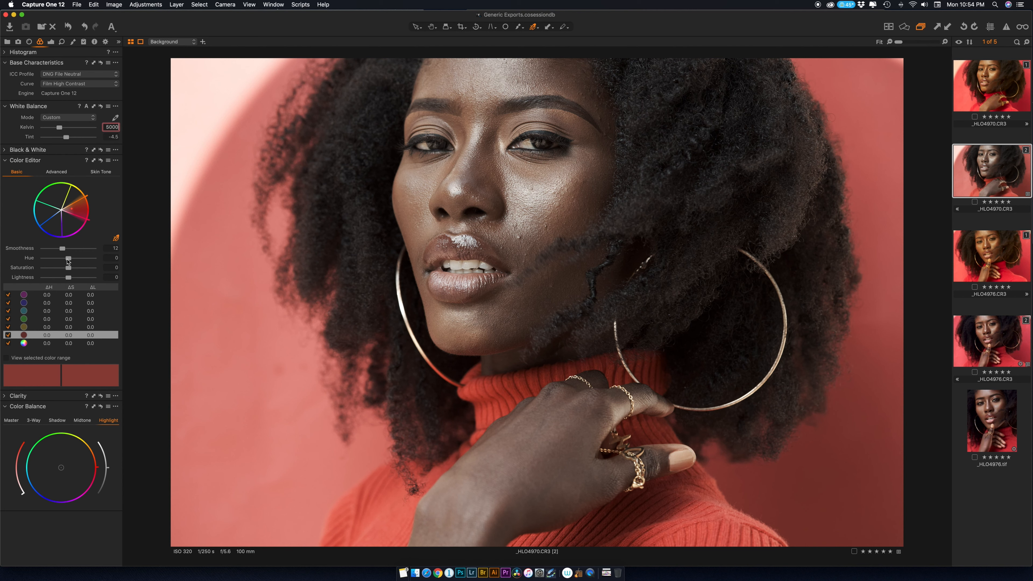
pyautogui.moveTo(68, 259)
pyautogui.mouseDown()
pyautogui.moveTo(40, 266)
pyautogui.moveTo(119, 259)
pyautogui.moveTo(34, 260)
pyautogui.moveTo(65, 260)
pyautogui.mouseUp()
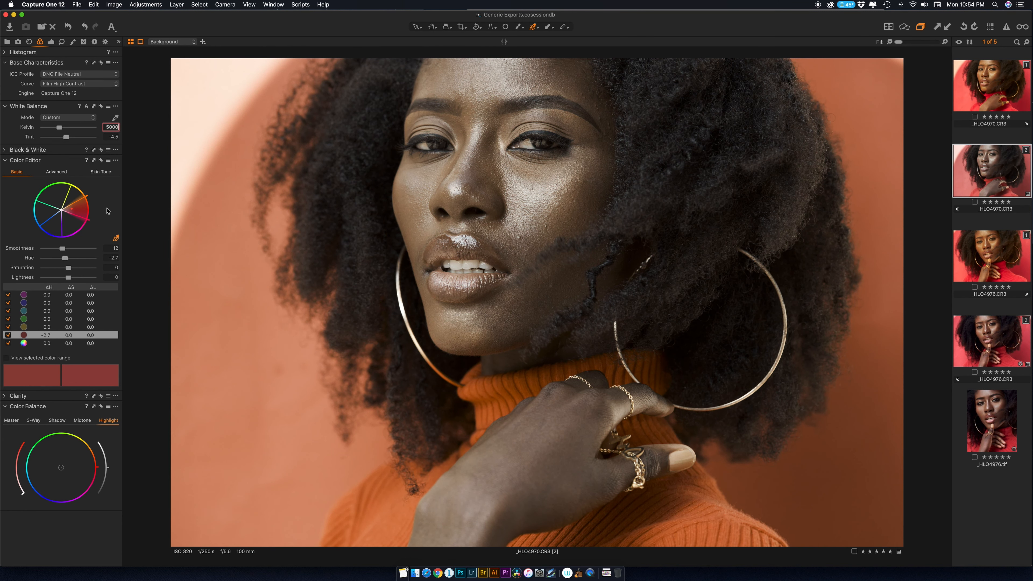
pyautogui.moveTo(66, 258); pyautogui.dragTo(63, 263)
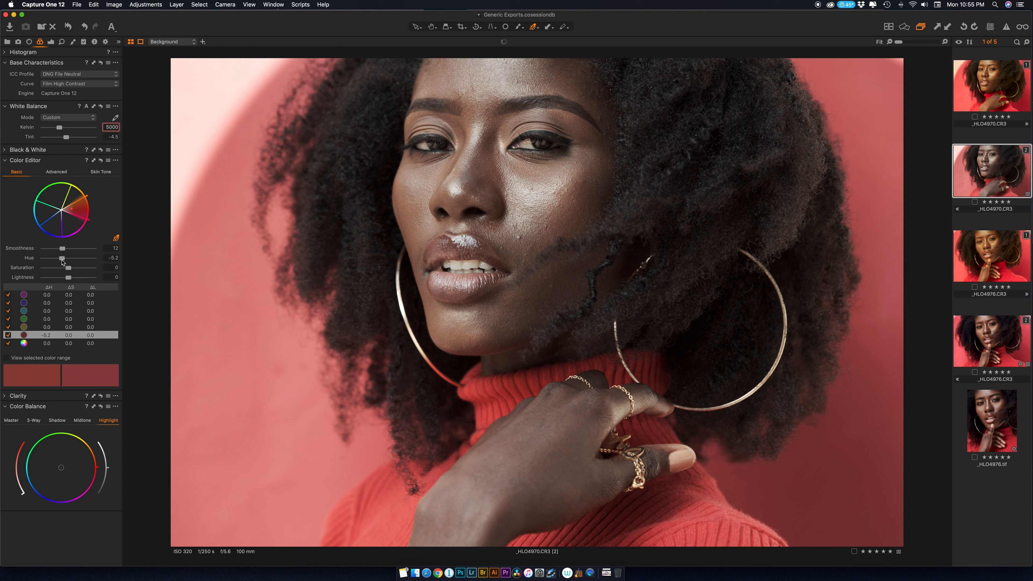
# - Set the red range's saturation to 22 in the Color Editor
pyautogui.moveTo(68, 267); pyautogui.dragTo(74, 267)
pyautogui.click(111, 267)
pyautogui.write('22')
# - Show the Color Balance shadow wheel, float and enlarge the tool, and dock it again above Clarity
pyautogui.click(33, 422)
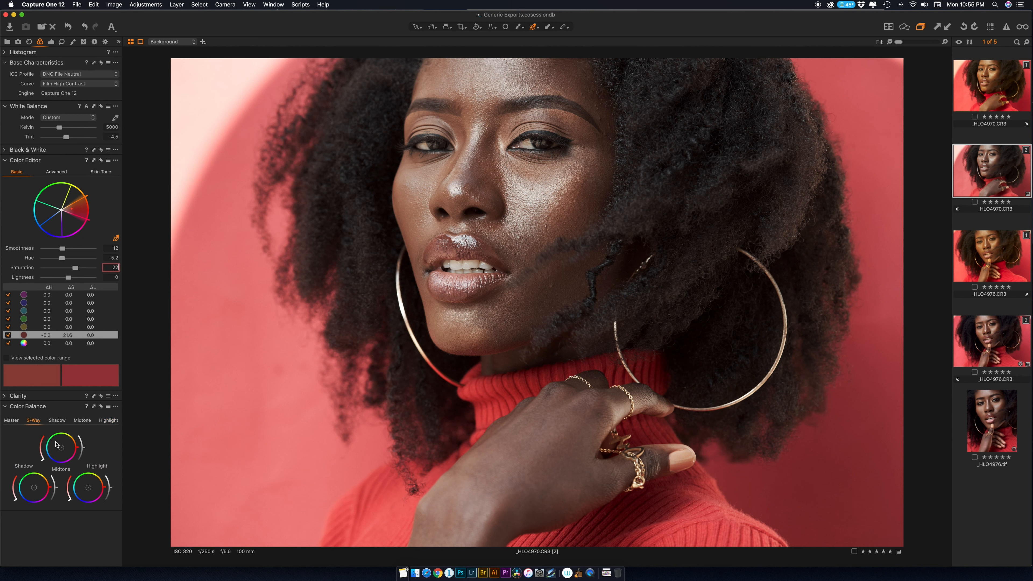
pyautogui.click(56, 420)
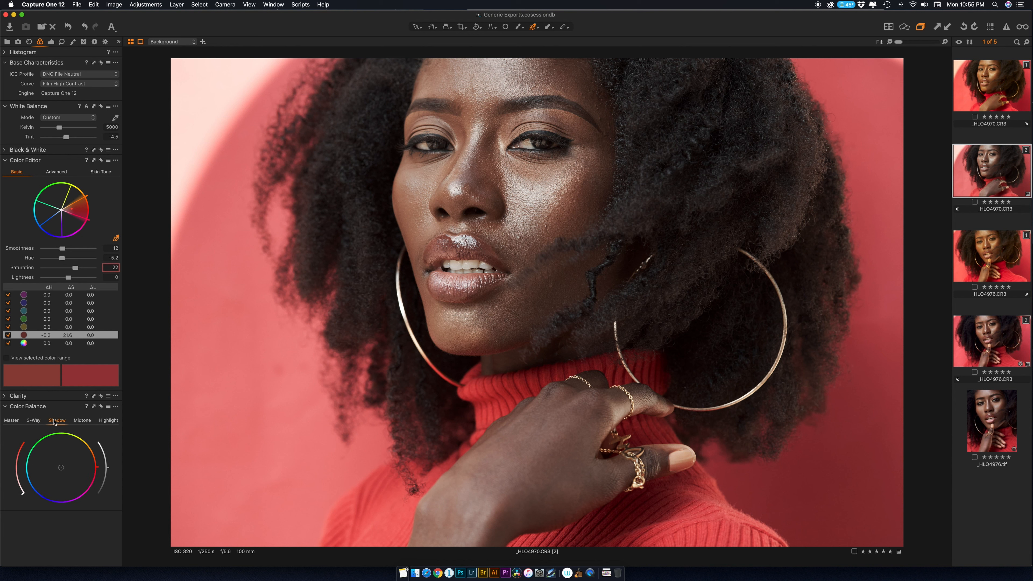
pyautogui.moveTo(55, 406); pyautogui.dragTo(210, 378)
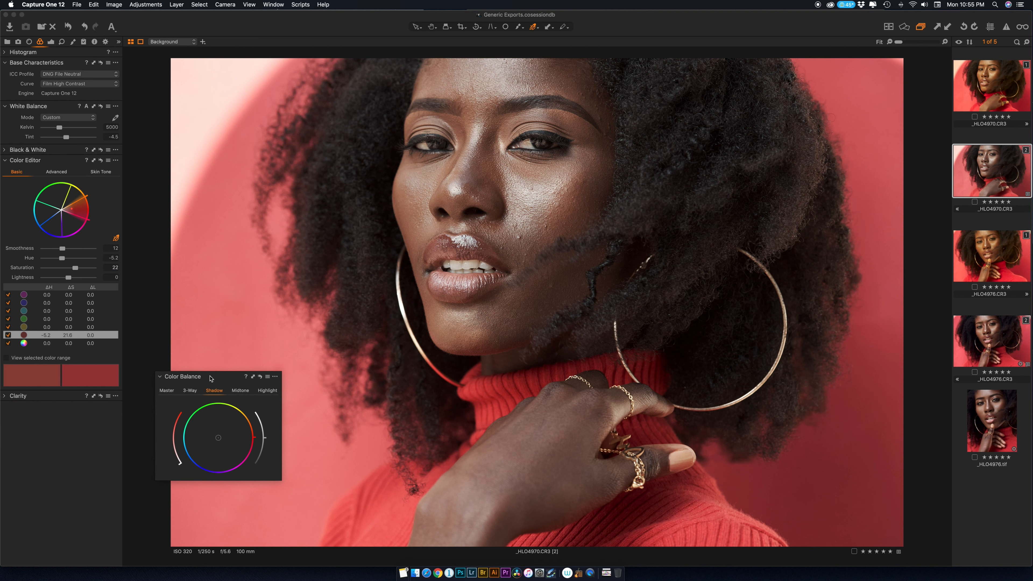
pyautogui.moveTo(282, 371); pyautogui.dragTo(437, 265)
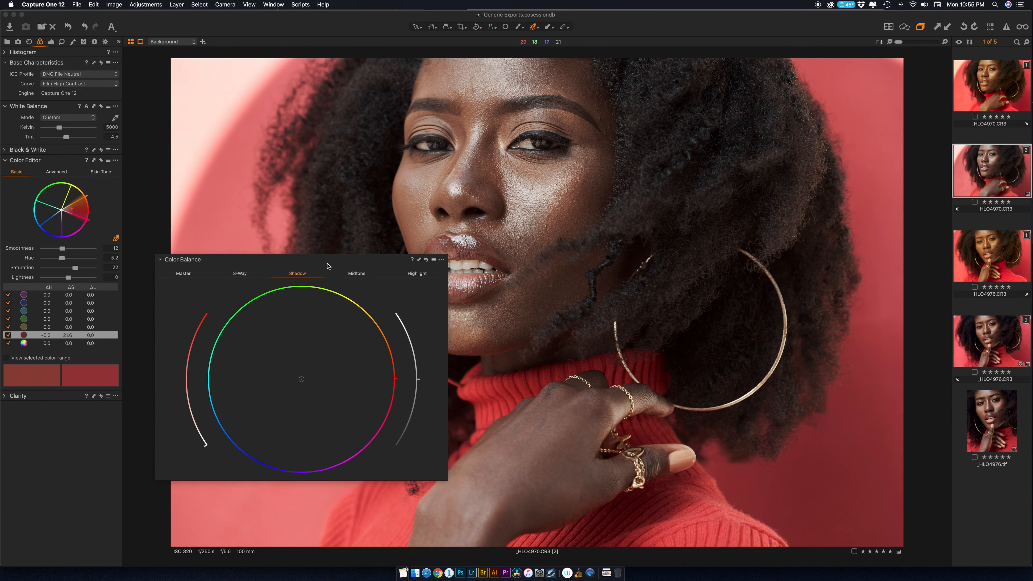
pyautogui.moveTo(210, 261); pyautogui.dragTo(57, 407)
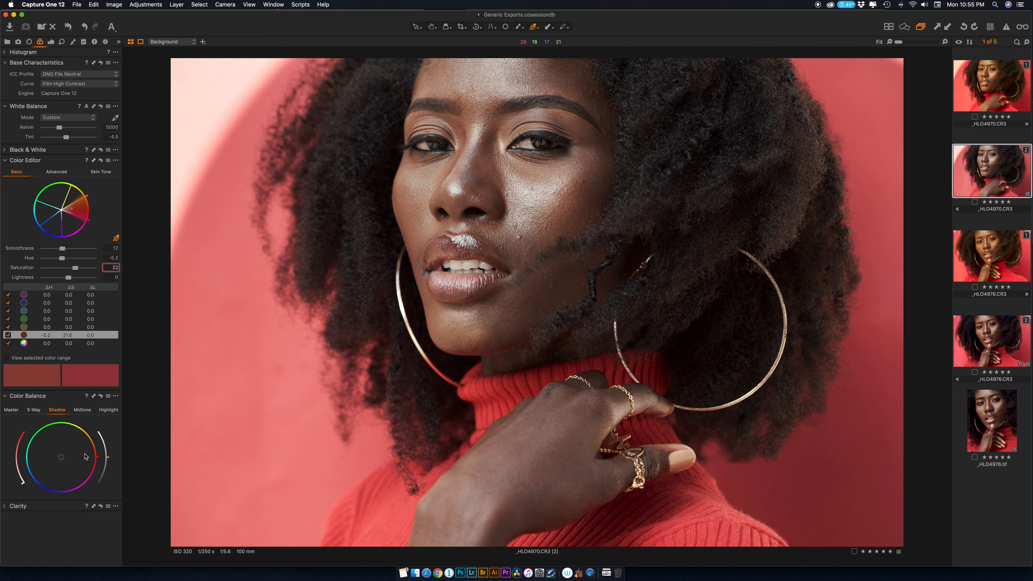
# - Tint the shadows towards blue in Color Balance, adjusting their hue, saturation and lightness
pyautogui.moveTo(61, 462); pyautogui.dragTo(60, 462)
pyautogui.moveTo(60, 463); pyautogui.dragTo(60, 464)
pyautogui.moveTo(46, 495)
pyautogui.mouseDown()
pyautogui.moveTo(33, 481)
pyautogui.moveTo(75, 427)
pyautogui.moveTo(40, 489)
pyautogui.moveTo(50, 425)
pyautogui.moveTo(49, 484)
pyautogui.moveTo(94, 483)
pyautogui.moveTo(35, 490)
pyautogui.mouseUp()
pyautogui.moveTo(20, 476); pyautogui.dragTo(12, 449)
pyautogui.moveTo(20, 495); pyautogui.dragTo(17, 480)
pyautogui.moveTo(111, 461)
pyautogui.mouseDown()
pyautogui.moveTo(112, 478)
pyautogui.moveTo(105, 403)
pyautogui.moveTo(111, 460)
pyautogui.mouseUp()
# - Shift the Color Balance midtones and highlights slightly towards blue, fine-tuning the strength of the midtone tint
pyautogui.click(83, 410)
pyautogui.moveTo(56, 463); pyautogui.dragTo(55, 463)
pyautogui.moveTo(19, 473); pyautogui.dragTo(22, 483)
pyautogui.click(107, 410)
pyautogui.moveTo(63, 461); pyautogui.dragTo(61, 464)
# - Set the photo's exposure to -0.09 and its contrast to 9
pyautogui.click(51, 41)
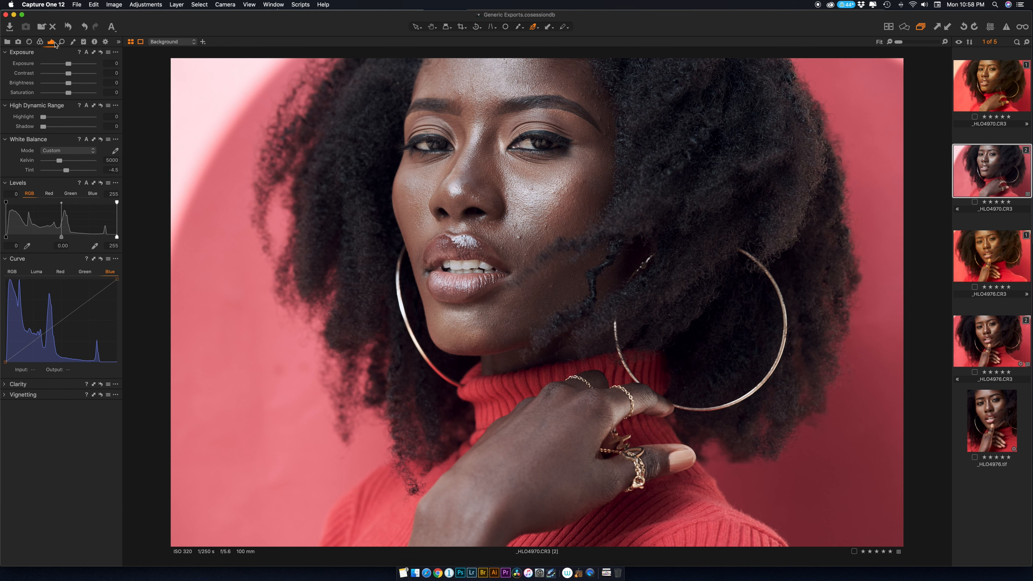
pyautogui.moveTo(69, 63); pyautogui.dragTo(68, 64)
pyautogui.moveTo(69, 73); pyautogui.dragTo(75, 73)
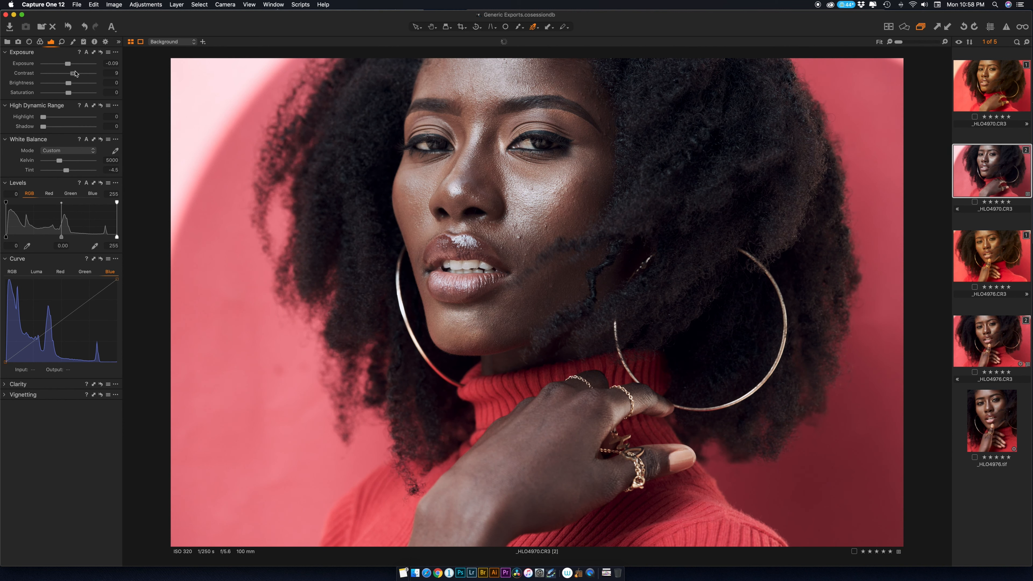
# - Set the photo's contrast to 7 and saturation to 60, and compare the graded variant with the original one
pyautogui.moveTo(75, 73); pyautogui.dragTo(74, 75)
pyautogui.moveTo(71, 94); pyautogui.dragTo(86, 86)
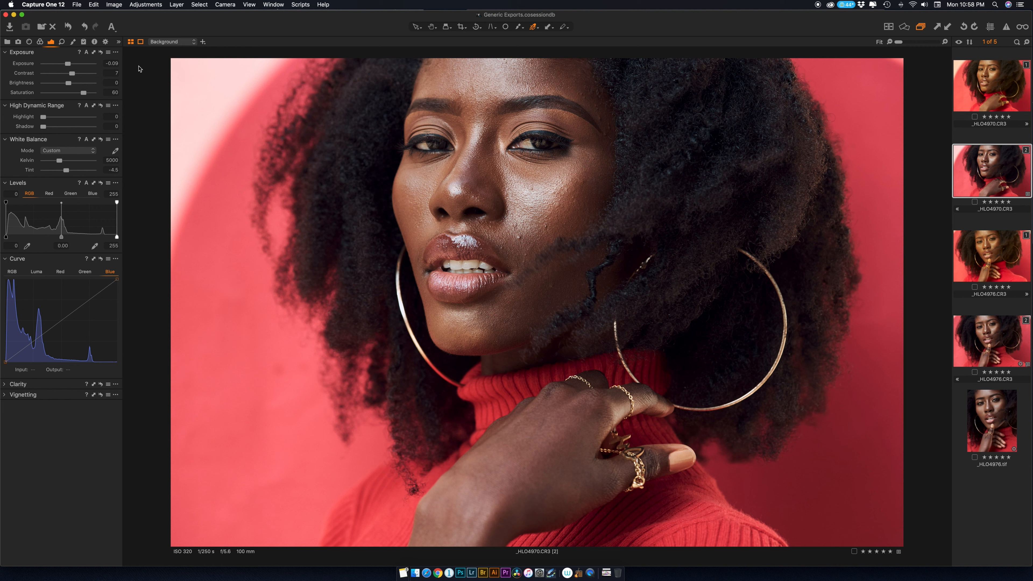
pyautogui.click(980, 85)
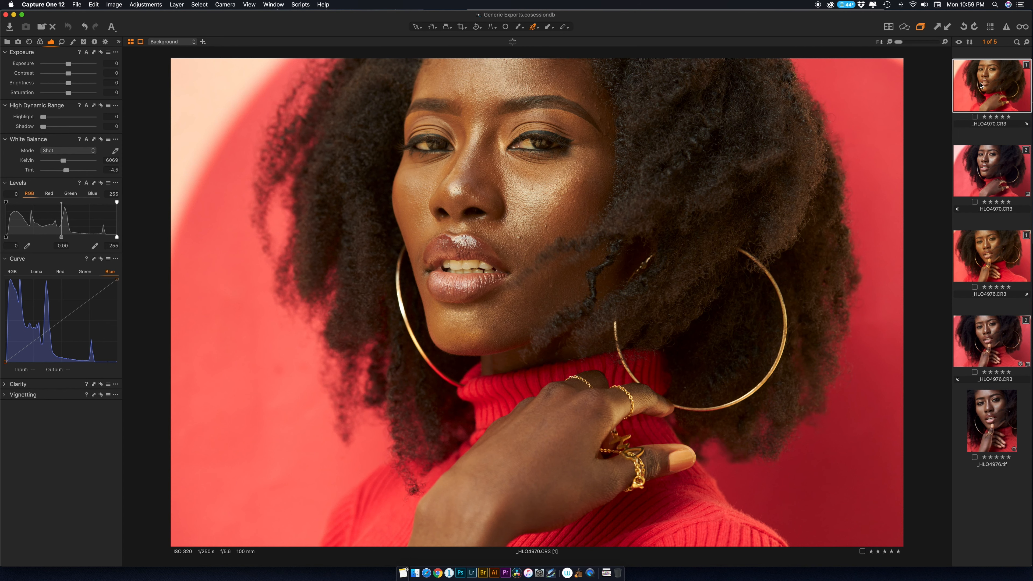
pyautogui.click(991, 179)
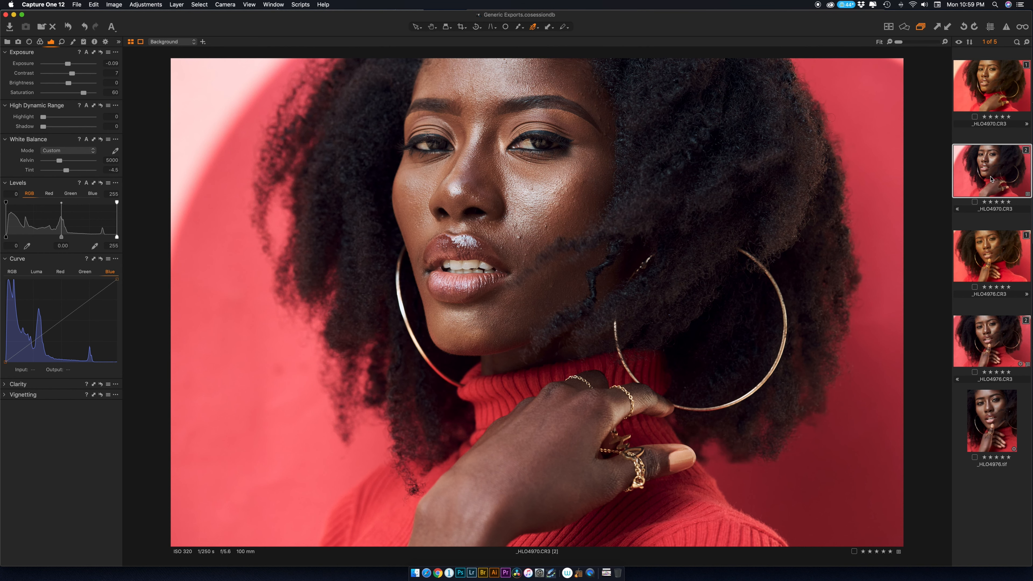
pyautogui.click(993, 81)
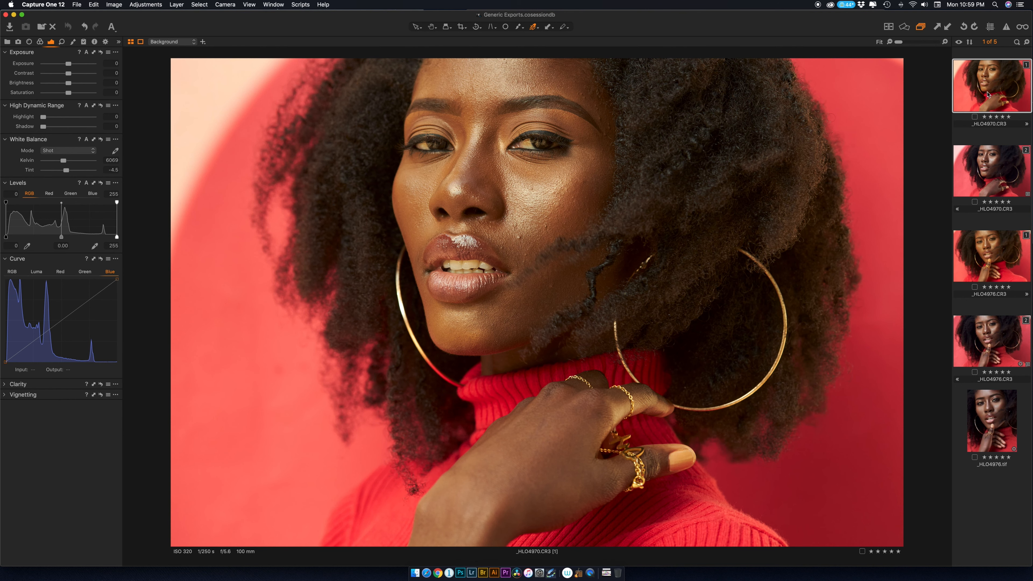
pyautogui.click(987, 175)
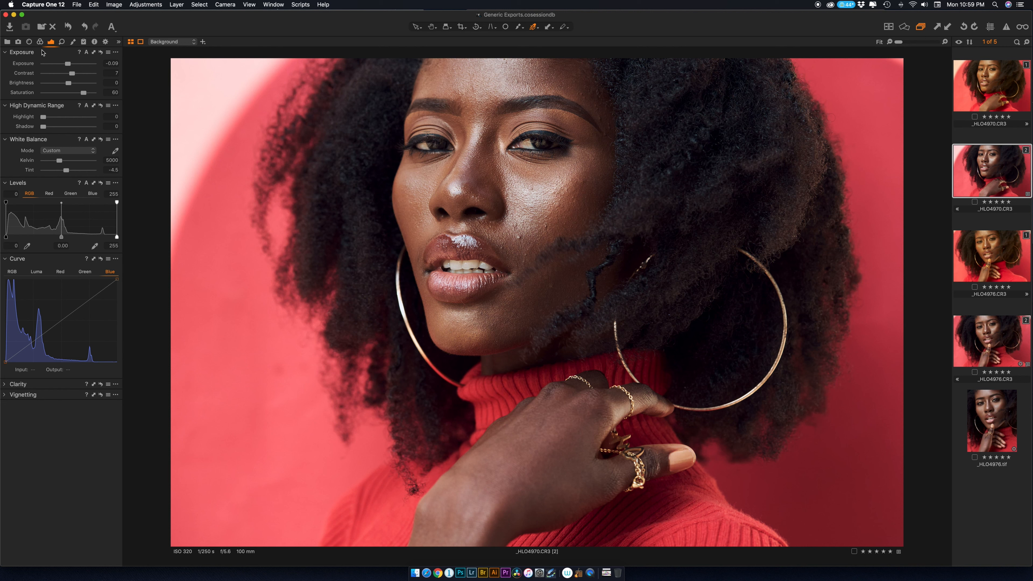
# - Reduce the photo's sharpening to amount 20, radius 0.2 and threshold 0
pyautogui.click(62, 42)
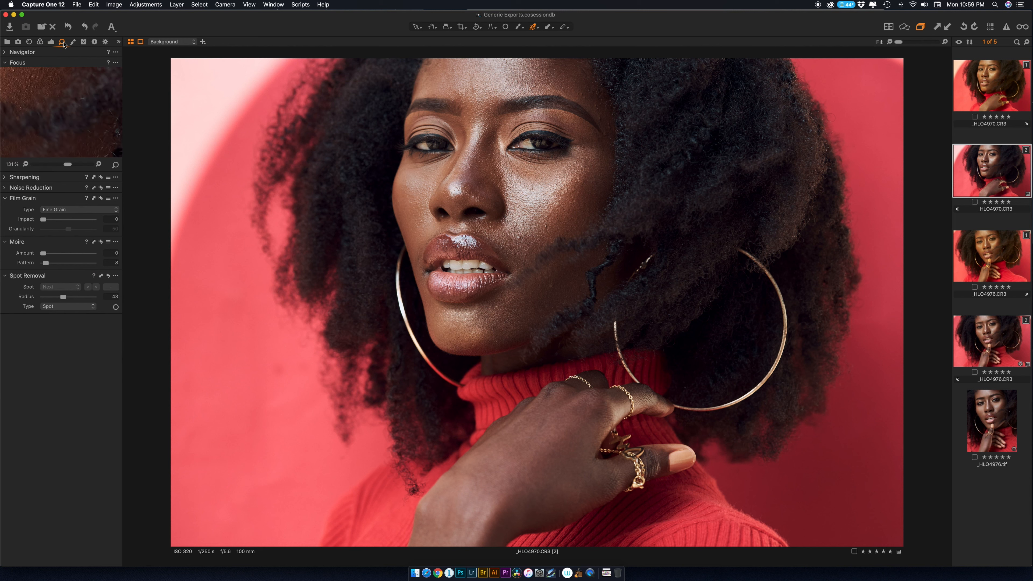
pyautogui.click(23, 179)
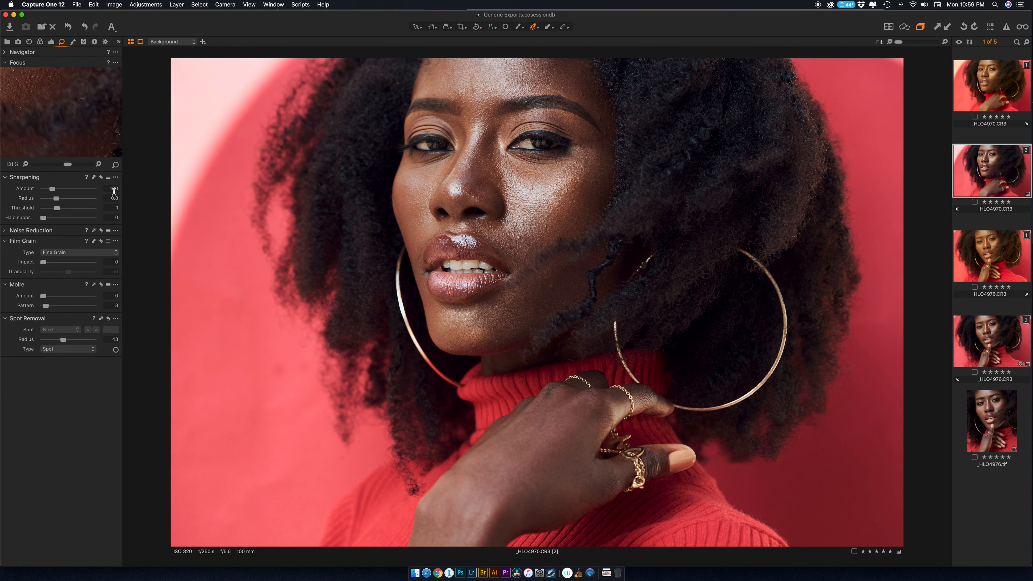
pyautogui.moveTo(52, 188); pyautogui.dragTo(22, 192)
pyautogui.moveTo(56, 198); pyautogui.dragTo(27, 199)
pyautogui.click(42, 206)
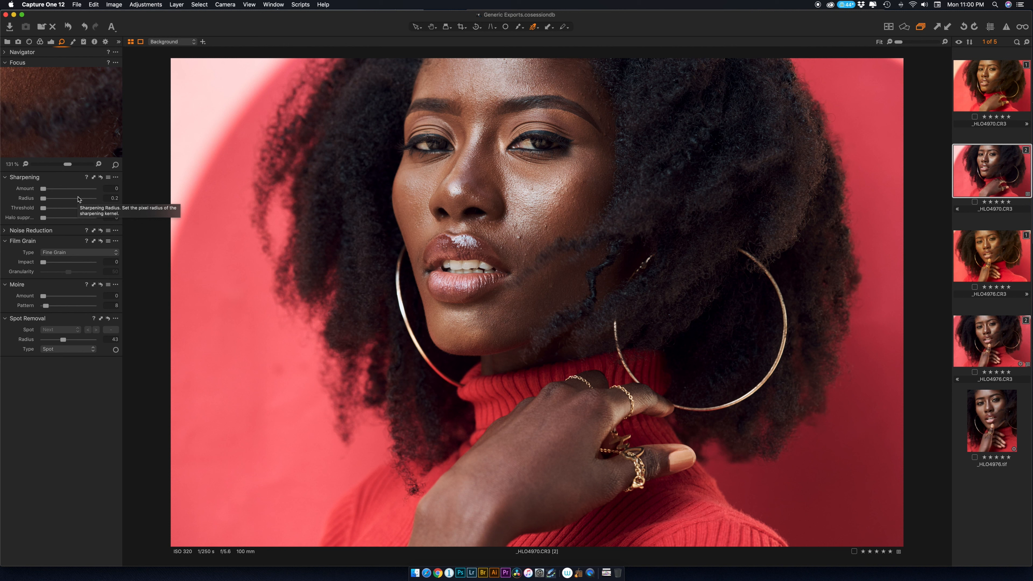
pyautogui.moveTo(44, 191); pyautogui.dragTo(45, 191)
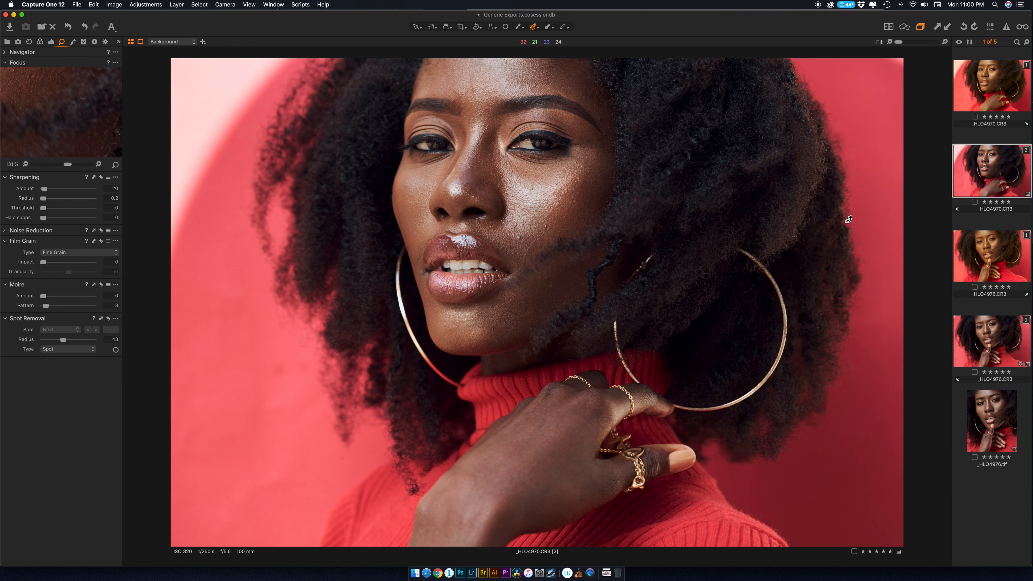
# - Send the graded variant to Adobe Photoshop CC 2019 as a 16-bit uncompressed TIFF in Adobe RGB (1998), and collapse the Actions list there
pyautogui.rightClick(900, 163)
pyautogui.moveTo(927, 244)
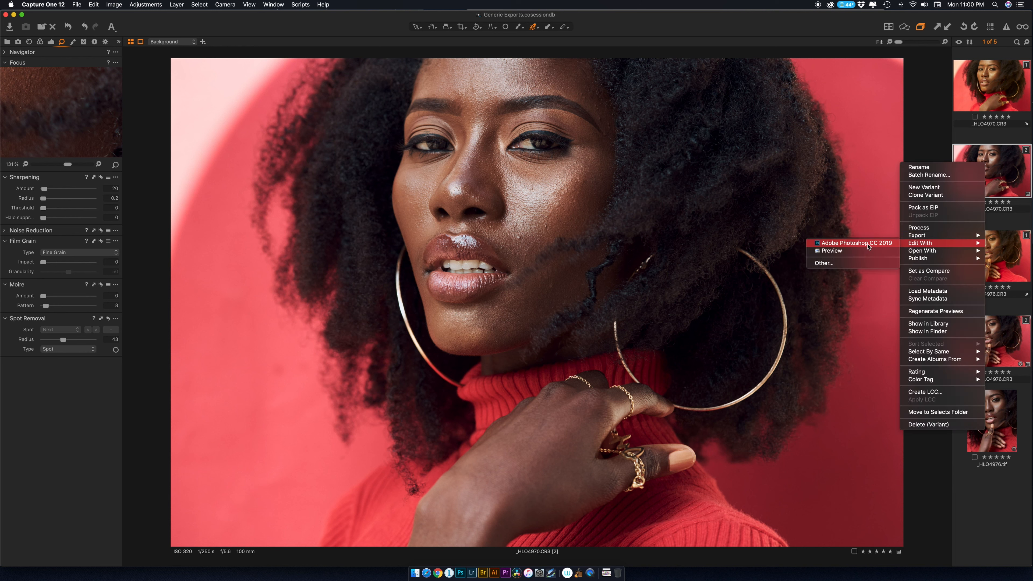
pyautogui.click(868, 244)
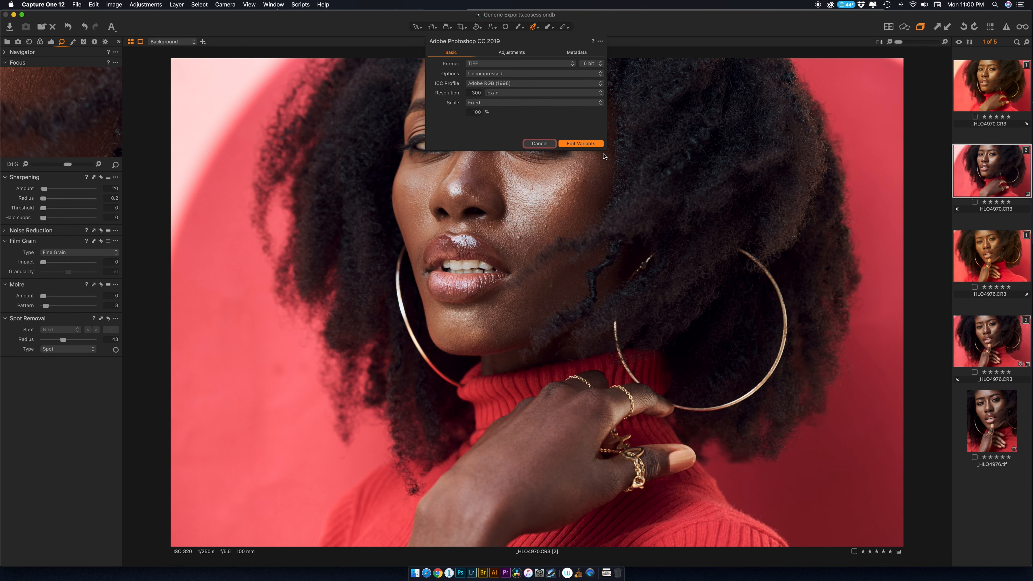
pyautogui.click(580, 143)
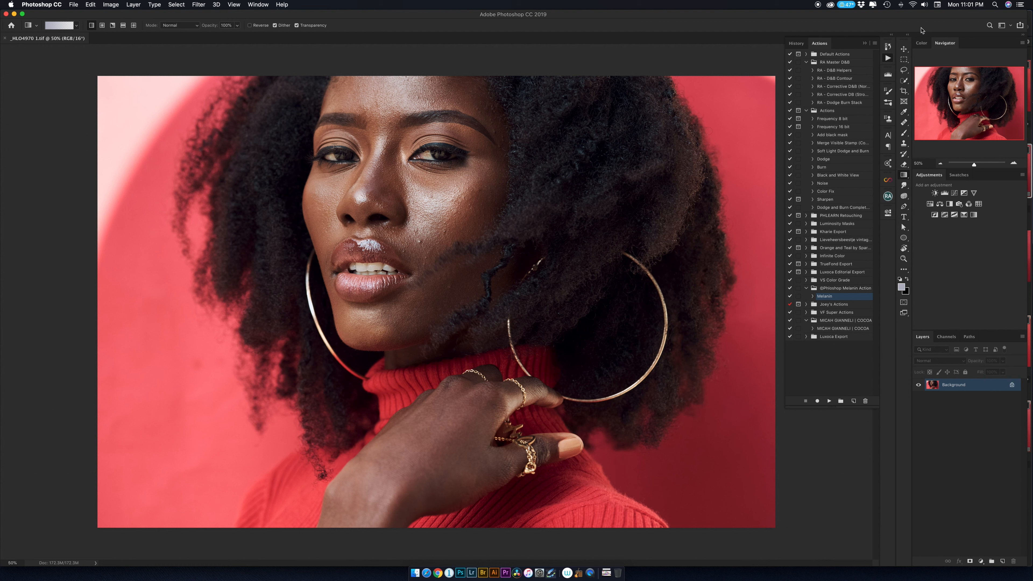
pyautogui.click(865, 43)
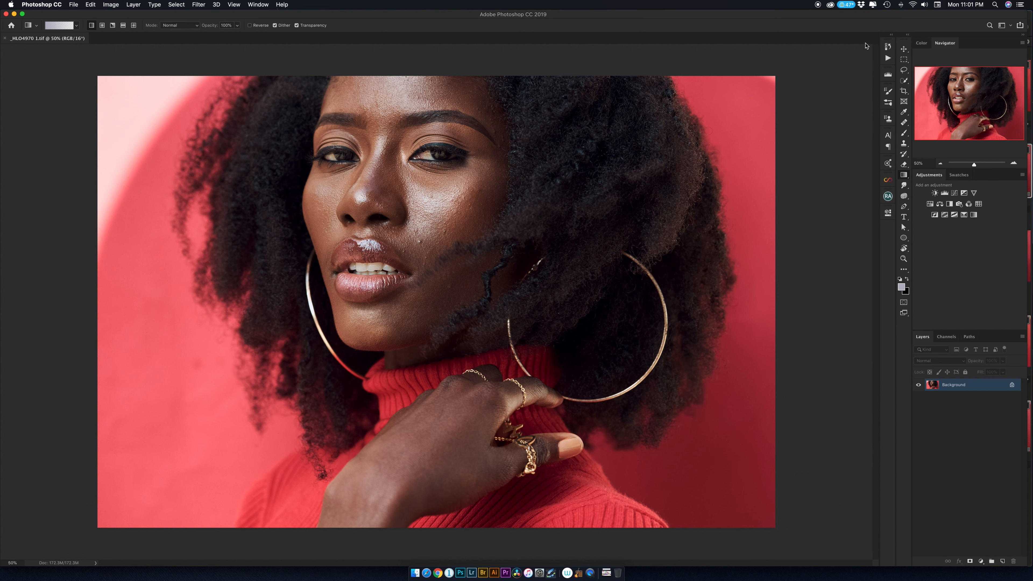
# - Add a new layer and clone clean red wall over uneven spots in the background with the Clone Stamp
pyautogui.click(1003, 561)
pyautogui.press('s')
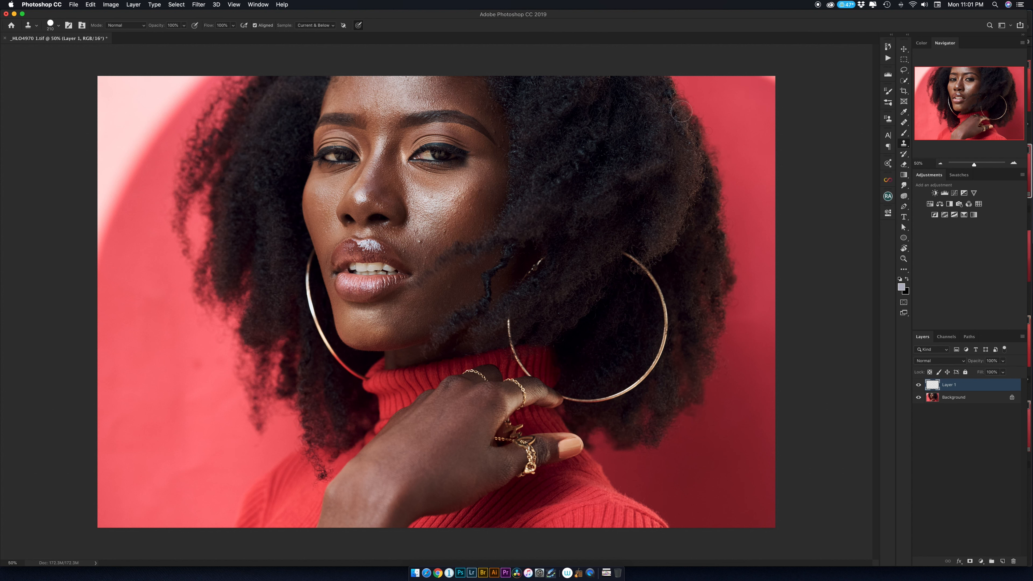
pyautogui.keyDown('alt'); pyautogui.click(744, 96); pyautogui.keyUp('alt')
pyautogui.moveTo(770, 77); pyautogui.dragTo(775, 66)
pyautogui.keyDown('alt'); pyautogui.click(756, 101); pyautogui.keyUp('alt')
pyautogui.moveTo(152, 231)
pyautogui.mouseDown()
pyautogui.moveTo(152, 212)
pyautogui.moveTo(187, 208)
pyautogui.mouseUp()
# - Set the Clone Stamp flow to 72% and clone red wall over the pale area in the photo's upper-left corner
pyautogui.moveTo(209, 25); pyautogui.dragTo(197, 28)
pyautogui.keyDown('alt'); pyautogui.click(124, 285); pyautogui.keyUp('alt')
pyautogui.click(101, 199)
pyautogui.moveTo(102, 195); pyautogui.dragTo(105, 163)
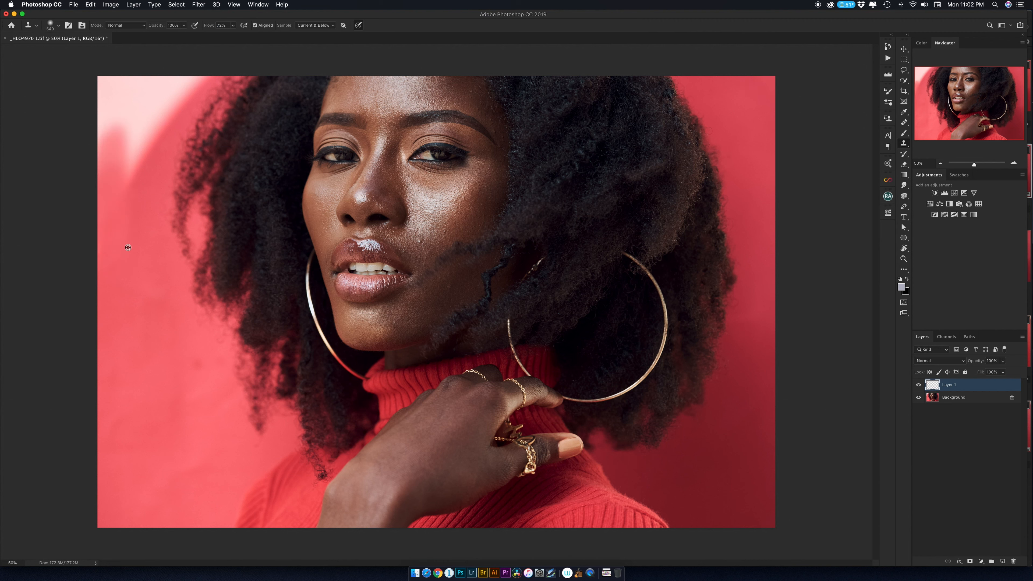
pyautogui.click(116, 154)
pyautogui.keyDown('alt'); pyautogui.click(132, 226); pyautogui.keyUp('alt')
pyautogui.moveTo(152, 130)
pyautogui.mouseDown()
pyautogui.moveTo(124, 98)
pyautogui.moveTo(116, 130)
pyautogui.moveTo(155, 80)
pyautogui.moveTo(174, 114)
pyautogui.moveTo(199, 86)
pyautogui.mouseUp()
# - Sample the wall's red and brush it over the uneven background beside the hair on the photo's left side
pyautogui.press('b')
pyautogui.keyDown('alt'); pyautogui.click(148, 187); pyautogui.keyUp('alt')
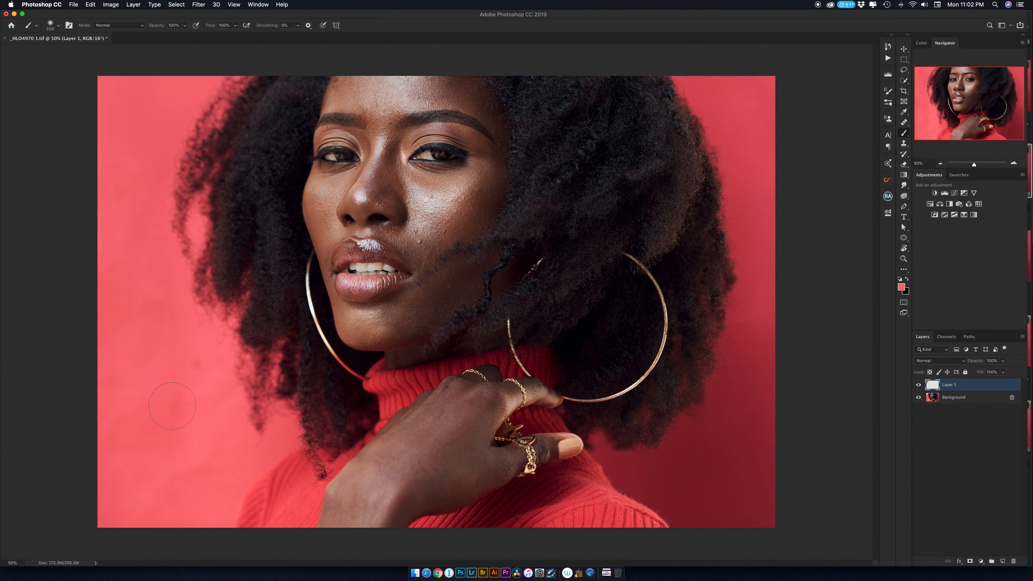
pyautogui.moveTo(170, 340); pyautogui.dragTo(260, 301)
# - On another new layer, paint the left wall evenly with a sampled red at 49% brush flow, and erase the paint covering the hair
pyautogui.moveTo(211, 26); pyautogui.dragTo(190, 32)
pyautogui.click(1002, 561)
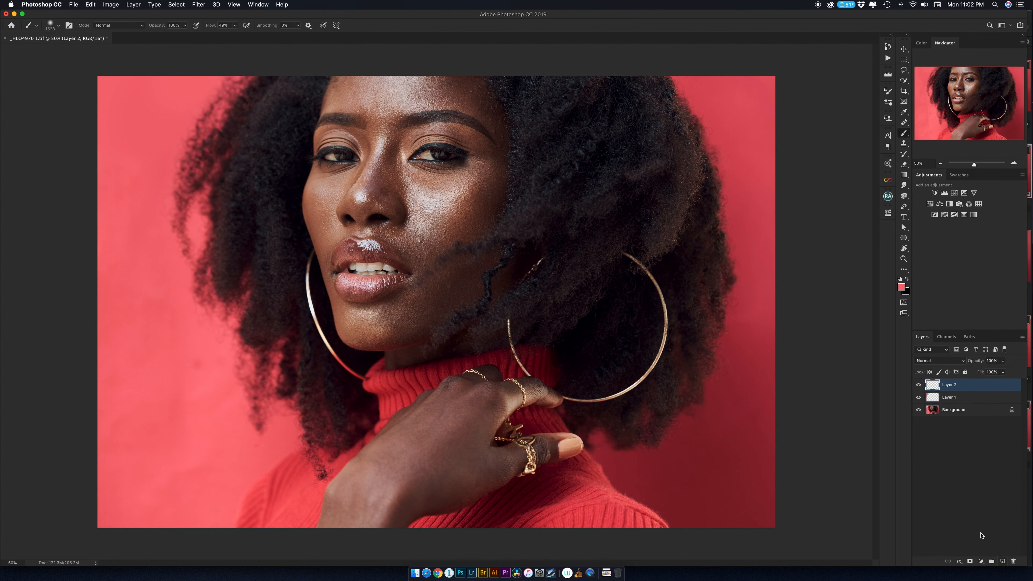
pyautogui.keyDown('alt'); pyautogui.click(182, 295); pyautogui.keyUp('alt')
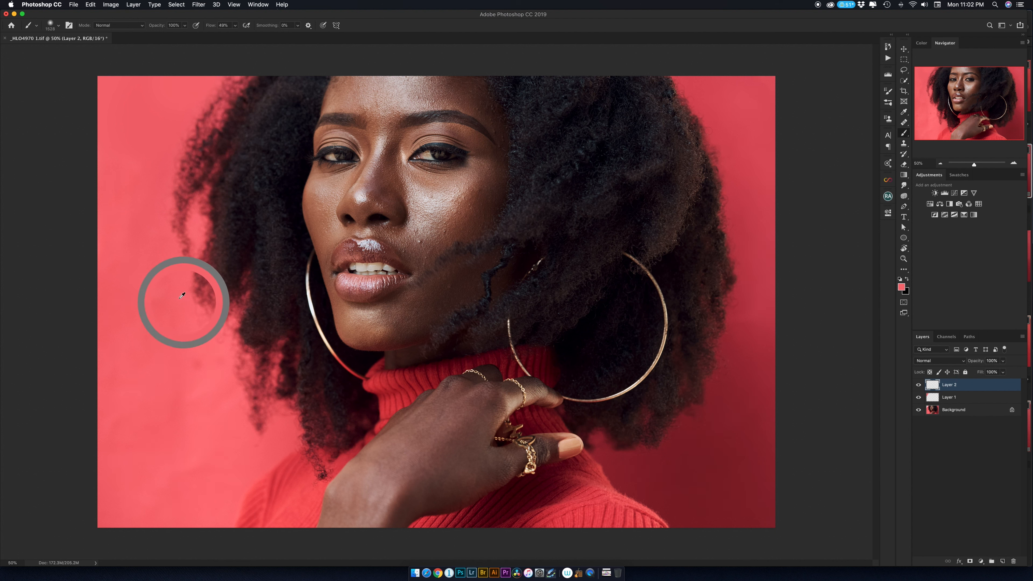
pyautogui.moveTo(126, 249)
pyautogui.mouseDown()
pyautogui.moveTo(167, 394)
pyautogui.moveTo(162, 332)
pyautogui.moveTo(182, 405)
pyautogui.moveTo(200, 421)
pyautogui.moveTo(173, 489)
pyautogui.moveTo(143, 472)
pyautogui.moveTo(145, 500)
pyautogui.moveTo(158, 489)
pyautogui.moveTo(145, 459)
pyautogui.mouseUp()
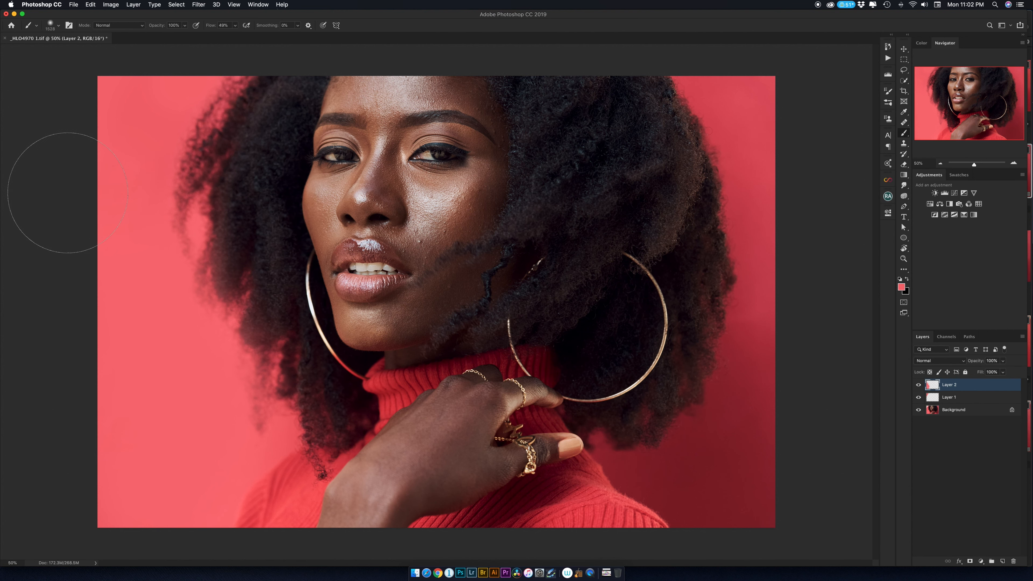
pyautogui.press('e')
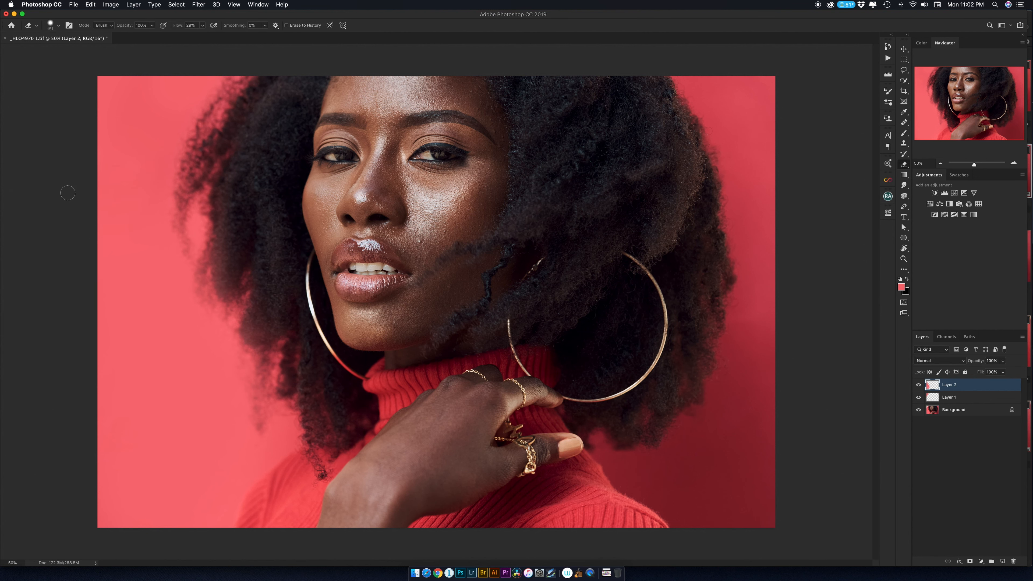
pyautogui.moveTo(255, 204); pyautogui.dragTo(203, 411)
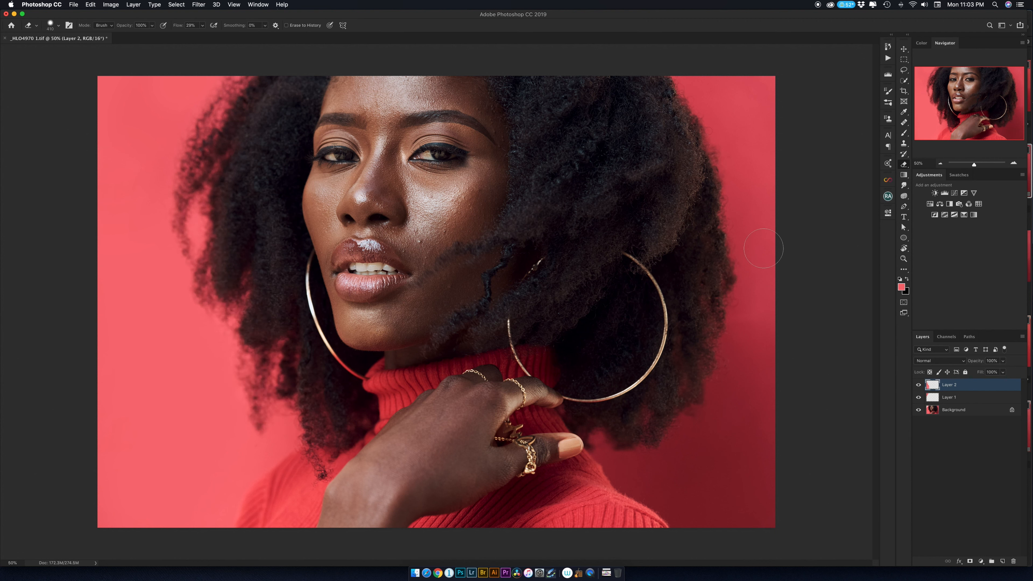
# - Add a third layer and start retouching blemishes on the face with the Healing Brush
pyautogui.click(1002, 561)
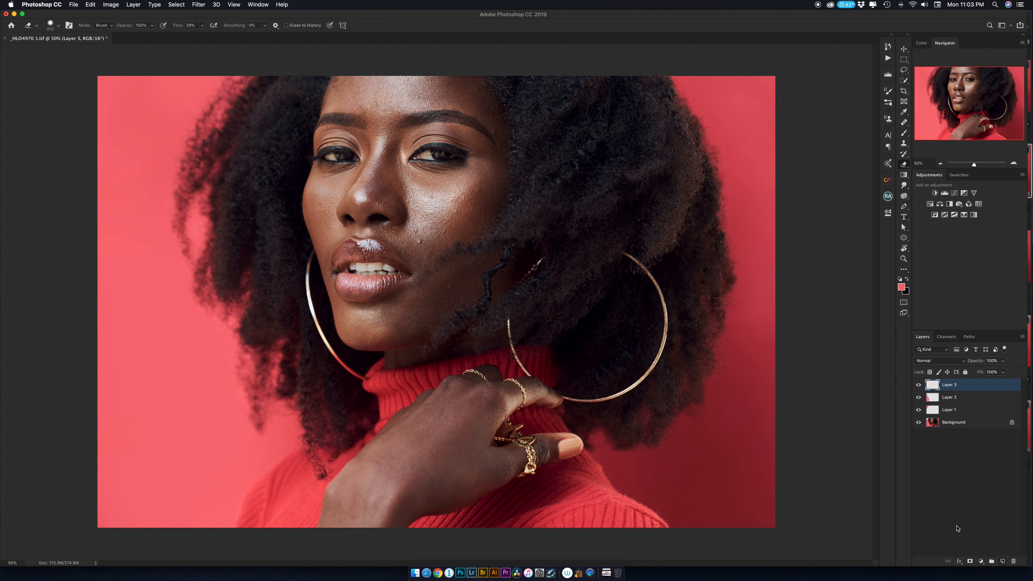
pyautogui.press('j')
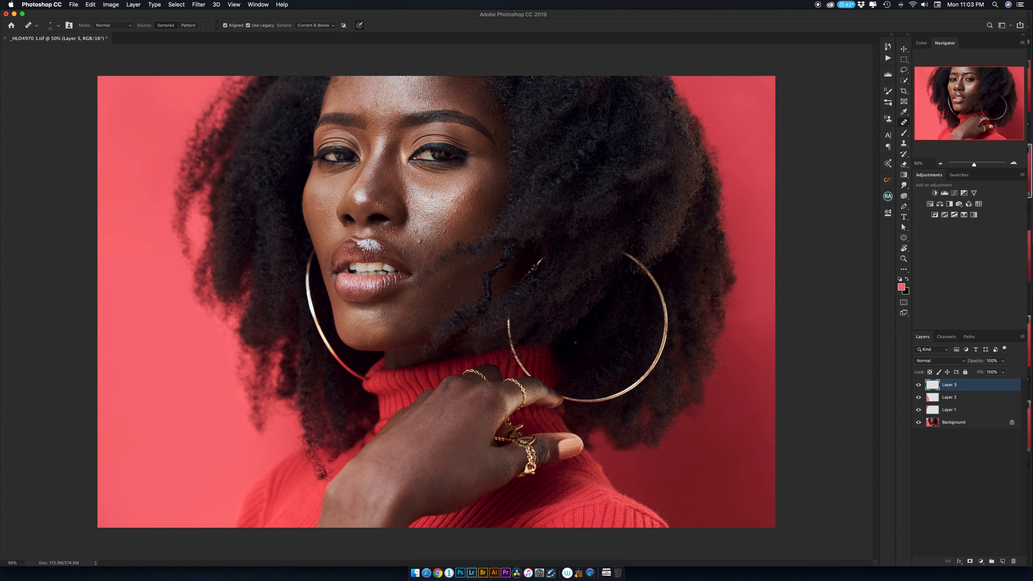
pyautogui.press('z')
pyautogui.moveTo(435, 119)
pyautogui.mouseDown()
pyautogui.moveTo(458, 120)
pyautogui.moveTo(448, 135)
pyautogui.mouseUp()
pyautogui.moveTo(507, 157); pyautogui.dragTo(587, 187)
pyautogui.moveTo(551, 151); pyautogui.dragTo(536, 151)
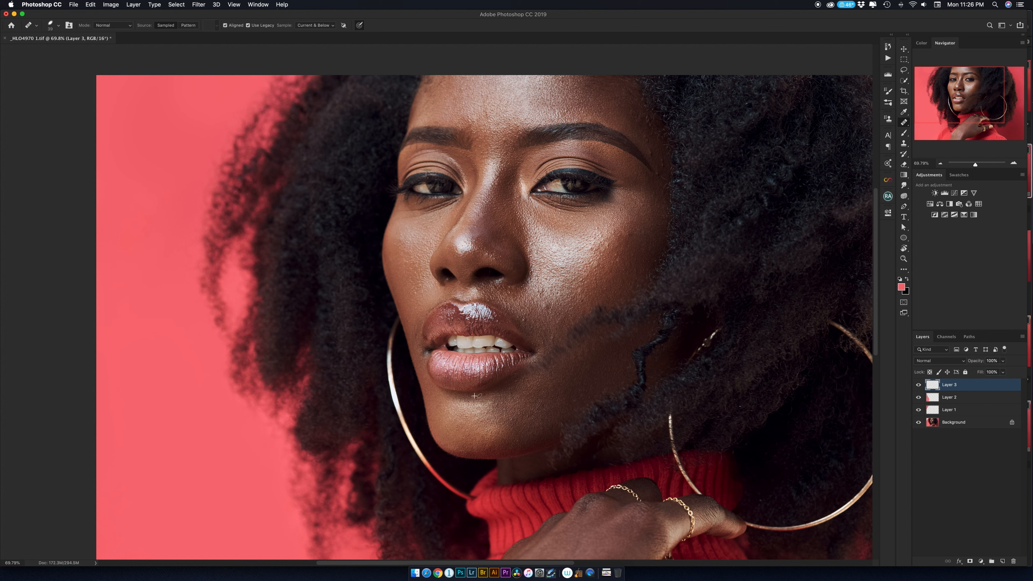
pyautogui.press('super+z')
pyautogui.scroll(3, 483, 114)
pyautogui.moveTo(475, 203); pyautogui.dragTo(468, 202)
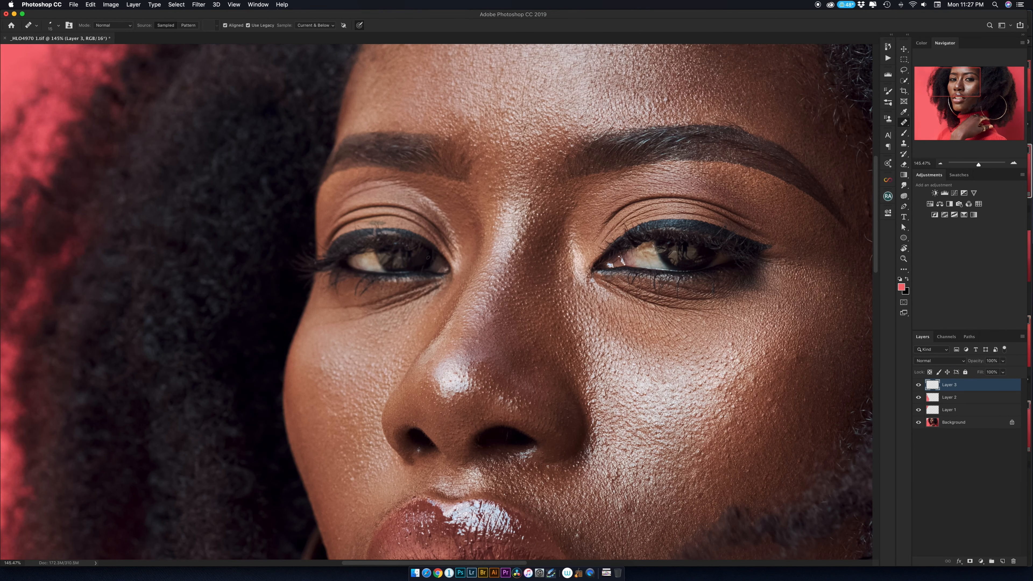
# - Clean up the eyelid of the eye on the photo's left with the Clone Stamp, sampling nearby skin
pyautogui.press('s')
pyautogui.moveTo(377, 217); pyautogui.dragTo(349, 215)
pyautogui.keyDown('alt'); pyautogui.click(395, 222); pyautogui.keyUp('alt')
pyautogui.click(386, 224)
# - Heal the skin blemishes on the lower forehead and between the eyebrows with a larger Healing Brush
pyautogui.press('j')
pyautogui.scroll(-5, 464, 303)
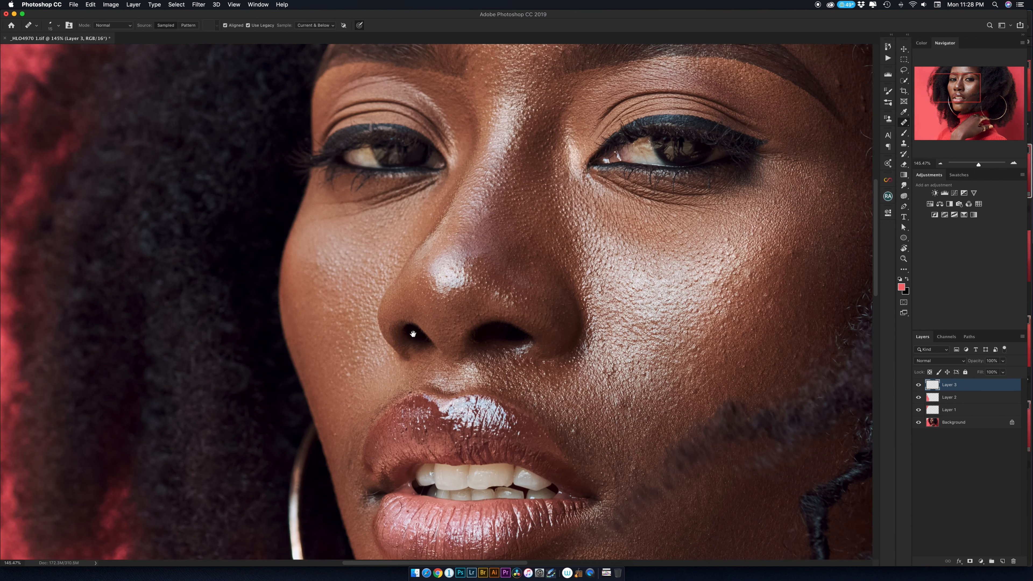
pyautogui.scroll(4, 413, 334)
pyautogui.hscroll(7, 412, 334)
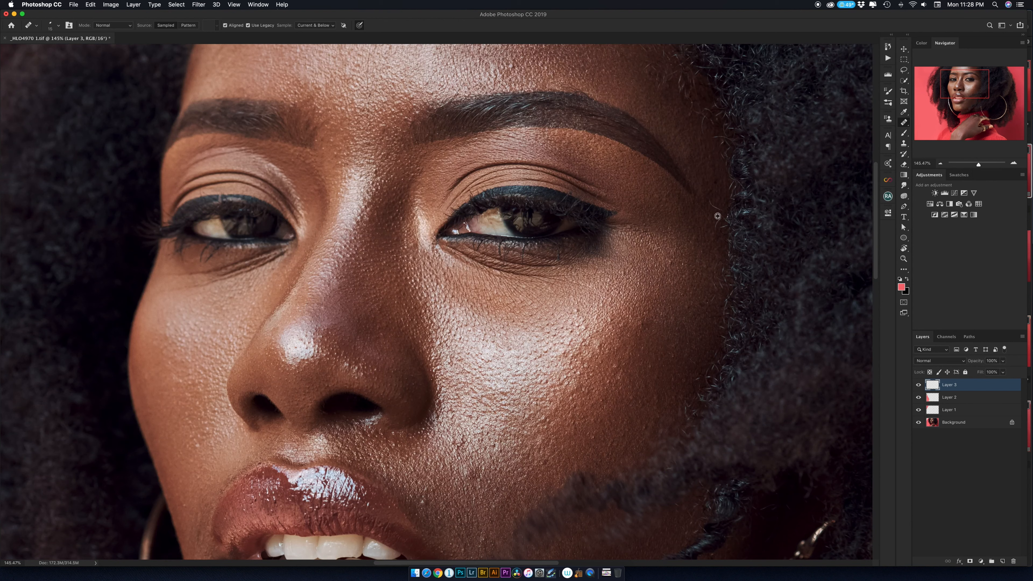
pyautogui.scroll(7, 568, 261)
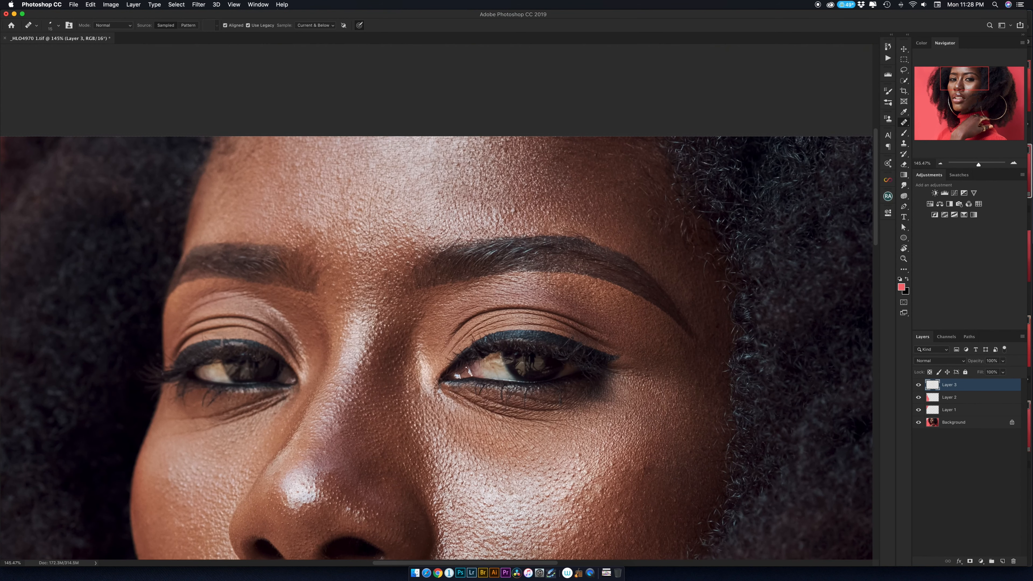
pyautogui.press(']')
pyautogui.keyDown('alt'); pyautogui.click(373, 211); pyautogui.keyUp('alt')
pyautogui.click(370, 224)
pyautogui.moveTo(333, 243)
pyautogui.mouseDown()
pyautogui.moveTo(315, 243)
pyautogui.moveTo(355, 261)
pyautogui.moveTo(373, 237)
pyautogui.mouseUp()
pyautogui.keyDown('alt'); pyautogui.click(287, 236); pyautogui.keyUp('alt')
pyautogui.keyDown('alt'); pyautogui.click(403, 184); pyautogui.keyUp('alt')
pyautogui.click(429, 224)
pyautogui.click(383, 271)
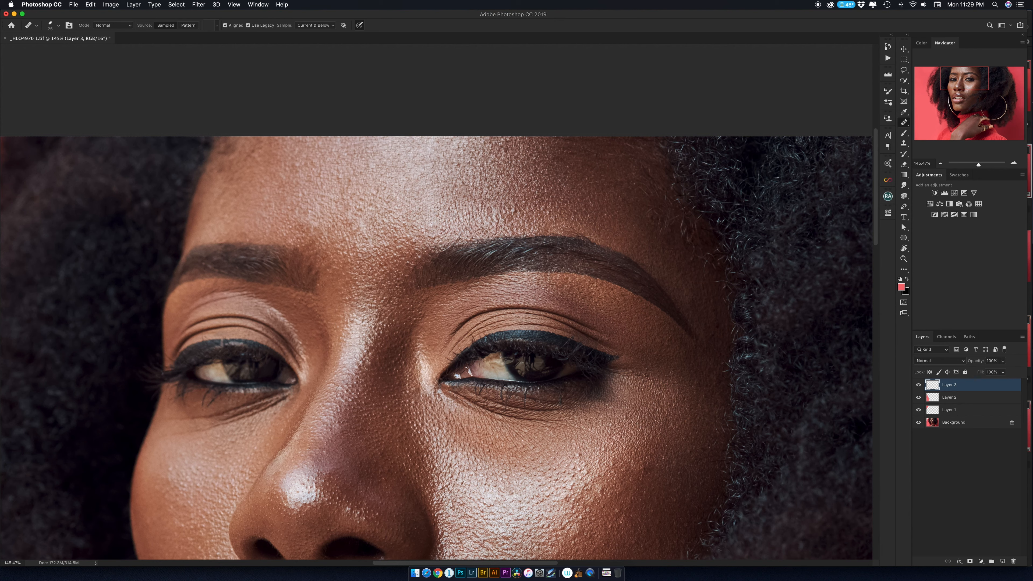
# - Compare the face with and without the healing layer
pyautogui.press('z')
pyautogui.moveTo(451, 267)
pyautogui.mouseDown()
pyautogui.moveTo(390, 267)
pyautogui.moveTo(435, 264)
pyautogui.mouseUp()
pyautogui.click(917, 385)
pyautogui.click(918, 385)
pyautogui.moveTo(435, 264); pyautogui.dragTo(447, 267)
pyautogui.moveTo(384, 283); pyautogui.dragTo(410, 283)
# - Heal small blemishes on the lower face and beside the corner of the mouth, sampling nearby clean skin
pyautogui.press('j')
pyautogui.moveTo(274, 321); pyautogui.dragTo(269, 321)
pyautogui.keyDown('alt'); pyautogui.click(268, 313); pyautogui.keyUp('alt')
pyautogui.click(273, 305)
pyautogui.click(275, 297)
pyautogui.click(302, 238)
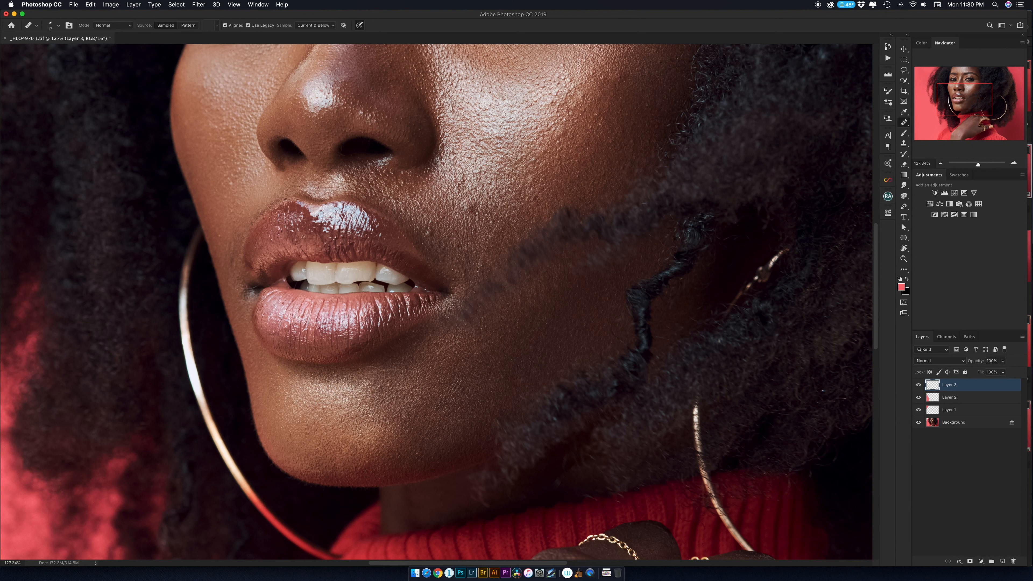
pyautogui.click(235, 289)
# - Heal the remaining spots on the nose and on the highlighted cheek
pyautogui.moveTo(193, 91); pyautogui.dragTo(225, 167)
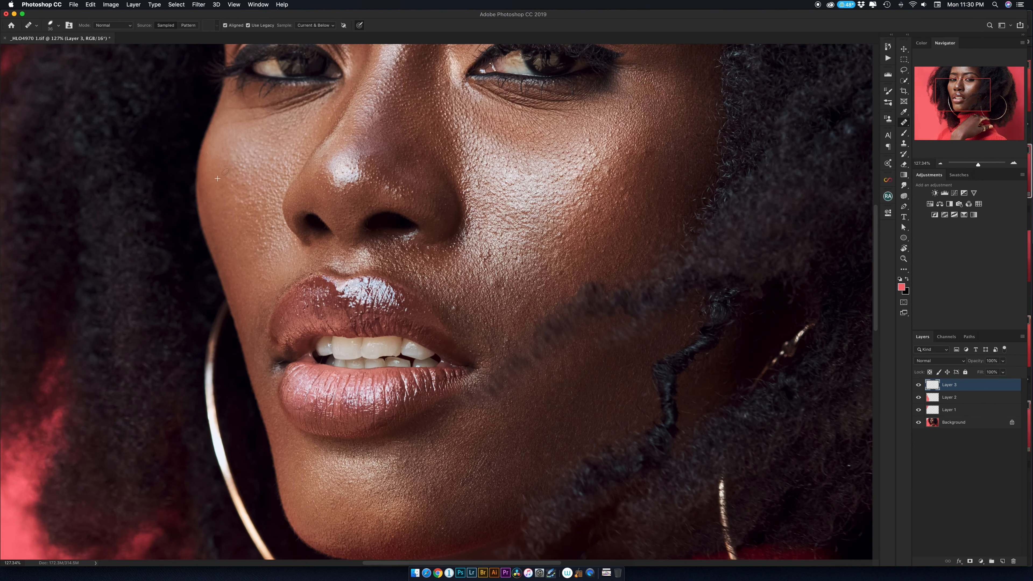
pyautogui.click(328, 169)
pyautogui.click(486, 255)
# - Examine the retouched face, lips and hand for remaining blemishes
pyautogui.press('z')
pyautogui.moveTo(508, 283)
pyautogui.mouseDown()
pyautogui.moveTo(415, 268)
pyautogui.moveTo(456, 252)
pyautogui.mouseUp()
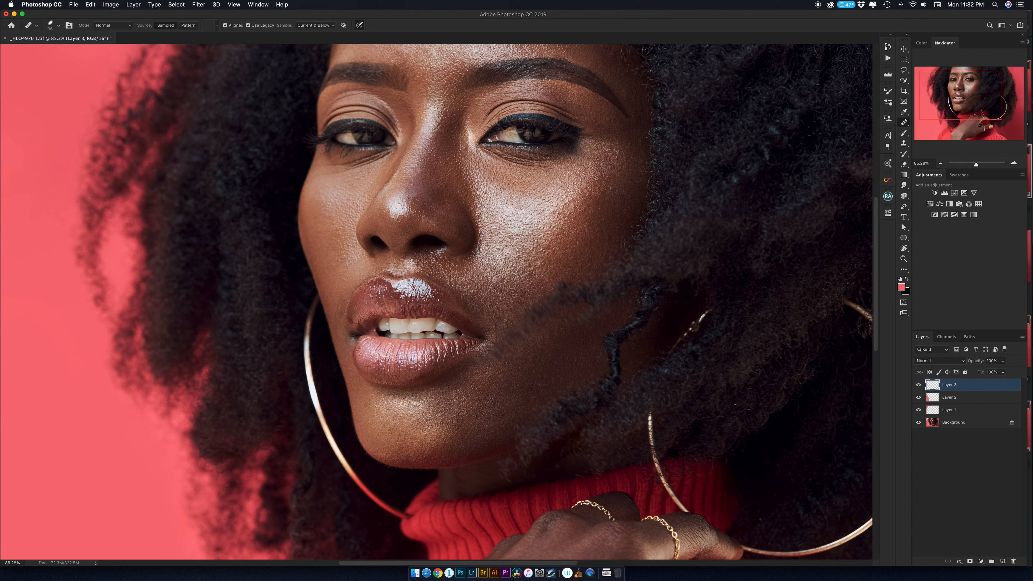
pyautogui.moveTo(405, 423); pyautogui.dragTo(367, 351)
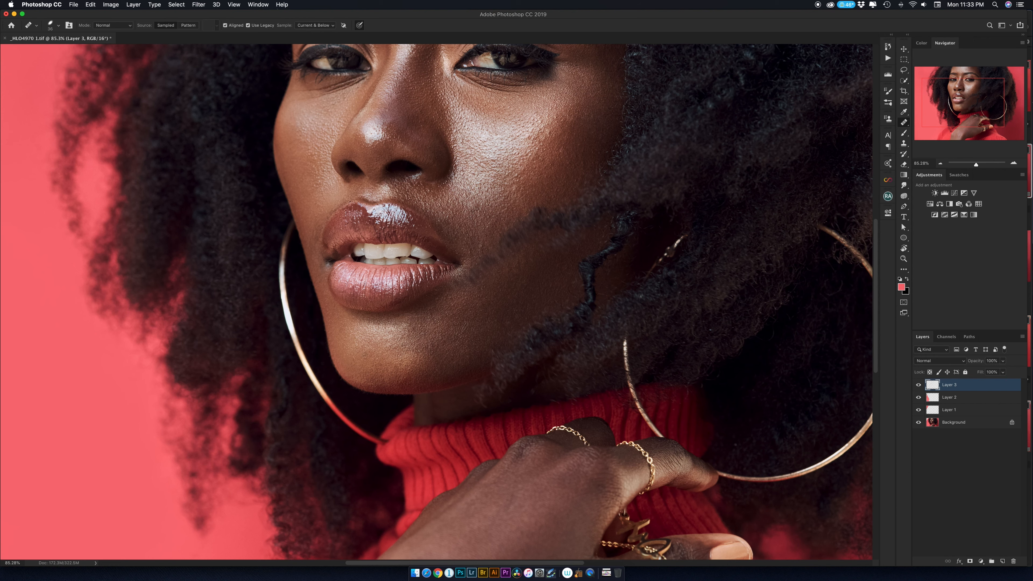
pyautogui.moveTo(458, 277); pyautogui.dragTo(466, 395)
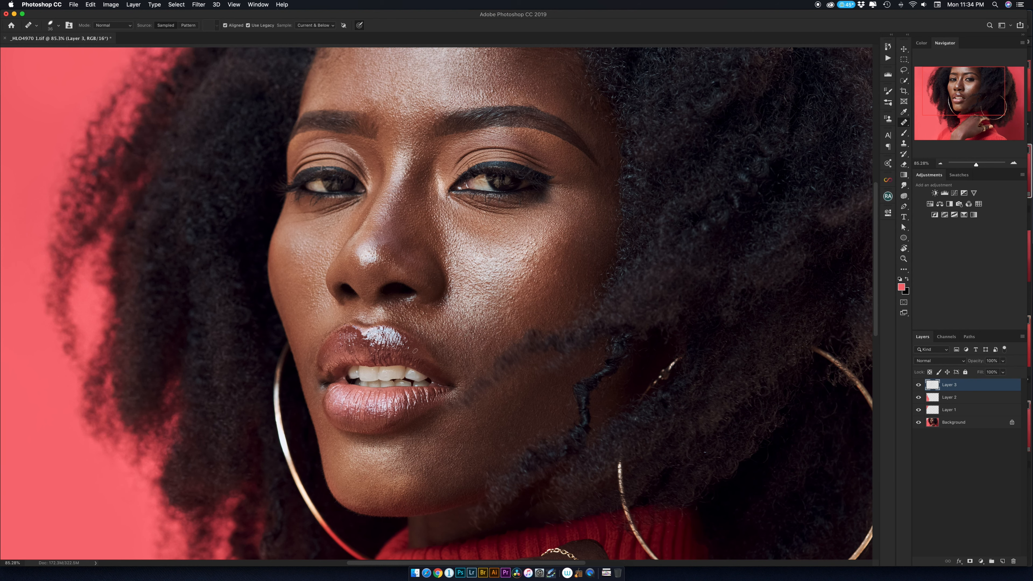
pyautogui.moveTo(372, 319); pyautogui.dragTo(410, 352)
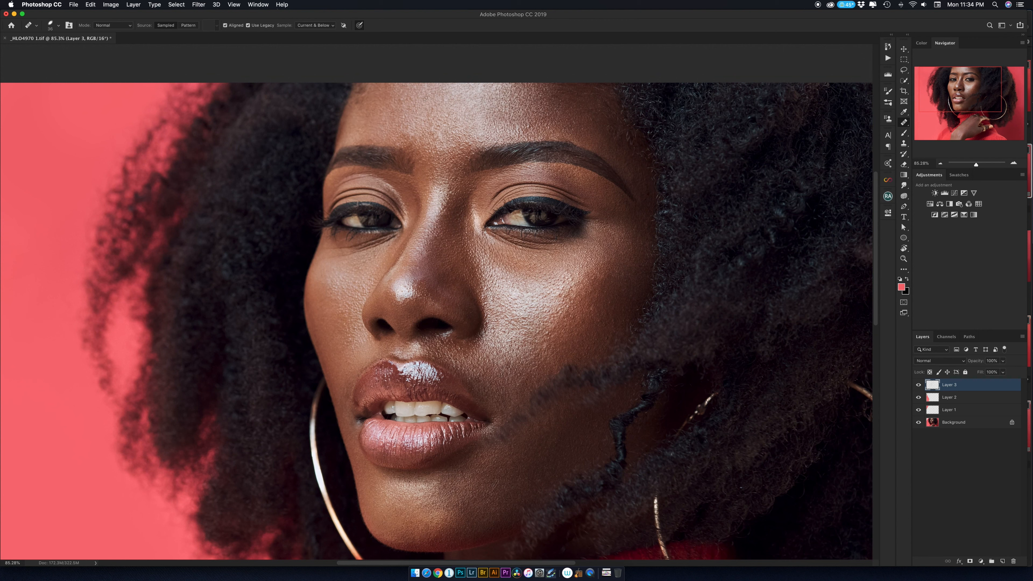
# - Heal the edge of the forehead by the hairline and clone clean skin around the outer corner of the lips
pyautogui.keyDown('alt'); pyautogui.click(353, 111); pyautogui.keyUp('alt')
pyautogui.moveTo(360, 90); pyautogui.dragTo(359, 102)
pyautogui.press('s')
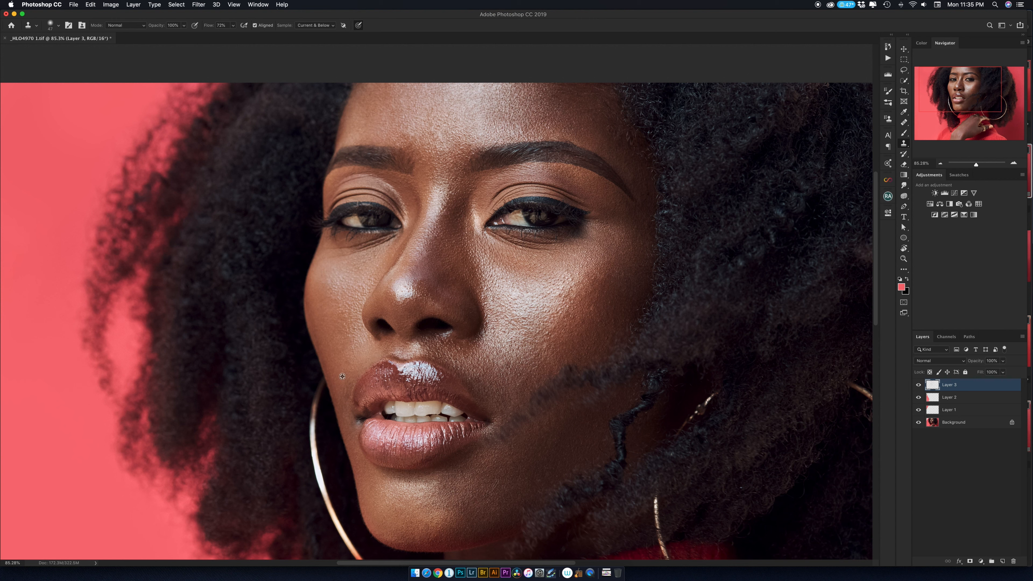
pyautogui.keyDown('alt'); pyautogui.click(346, 395); pyautogui.keyUp('alt')
pyautogui.scroll(5, 366, 390)
pyautogui.moveTo(373, 360); pyautogui.dragTo(360, 363)
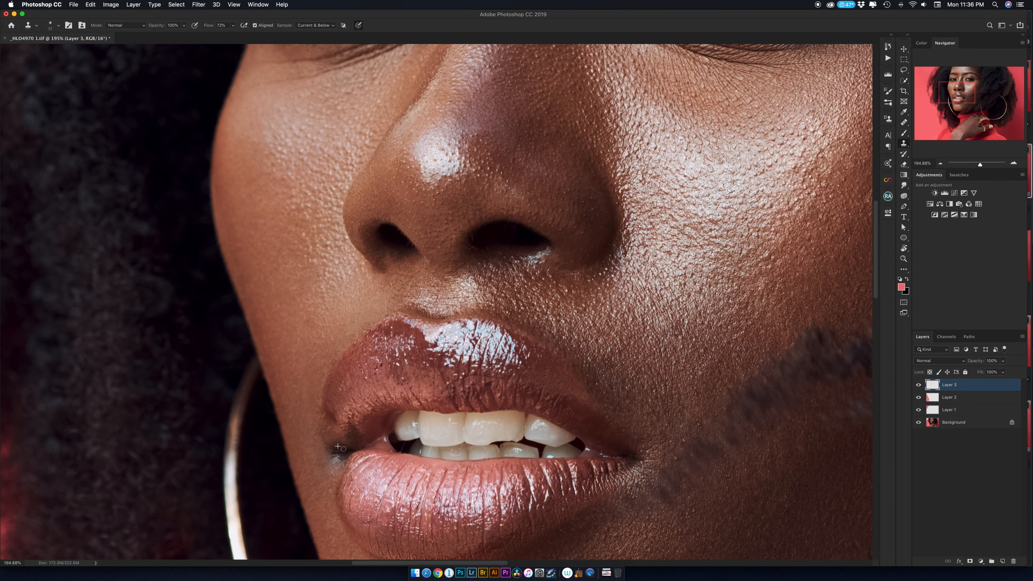
# - Compare the portrait with and without Layer 3, checking the hand, the face and the whole image
pyautogui.moveTo(491, 400); pyautogui.dragTo(493, 229)
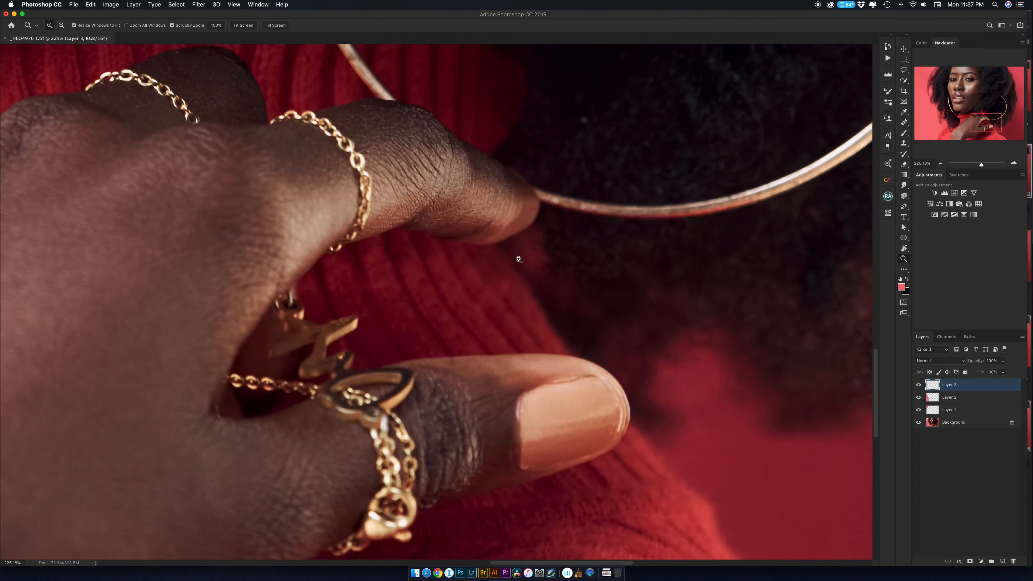
pyautogui.moveTo(518, 258); pyautogui.dragTo(443, 258)
pyautogui.click(918, 386)
pyautogui.click(919, 385)
pyautogui.moveTo(329, 183); pyautogui.dragTo(353, 204)
pyautogui.press('j')
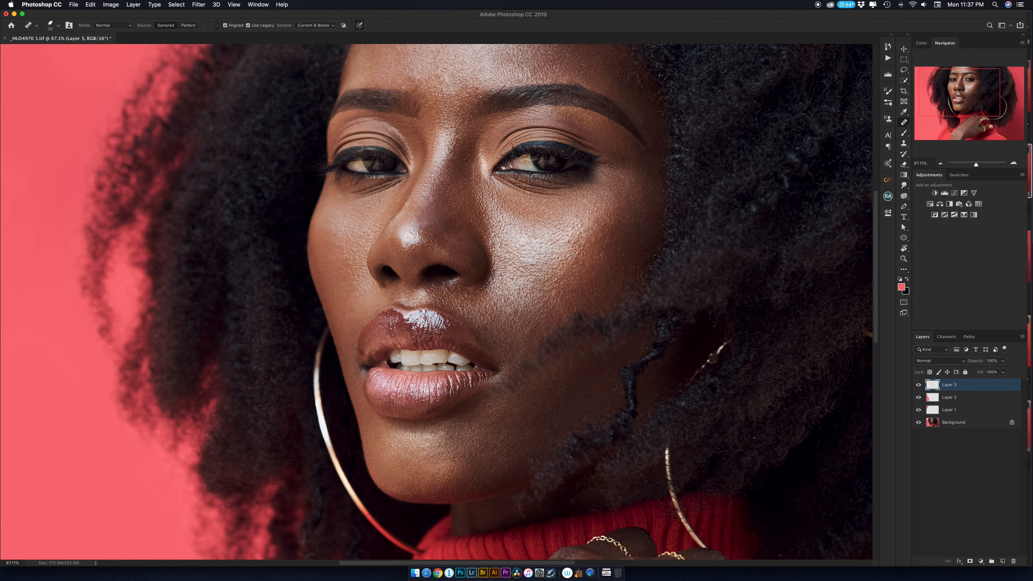
pyautogui.press('z')
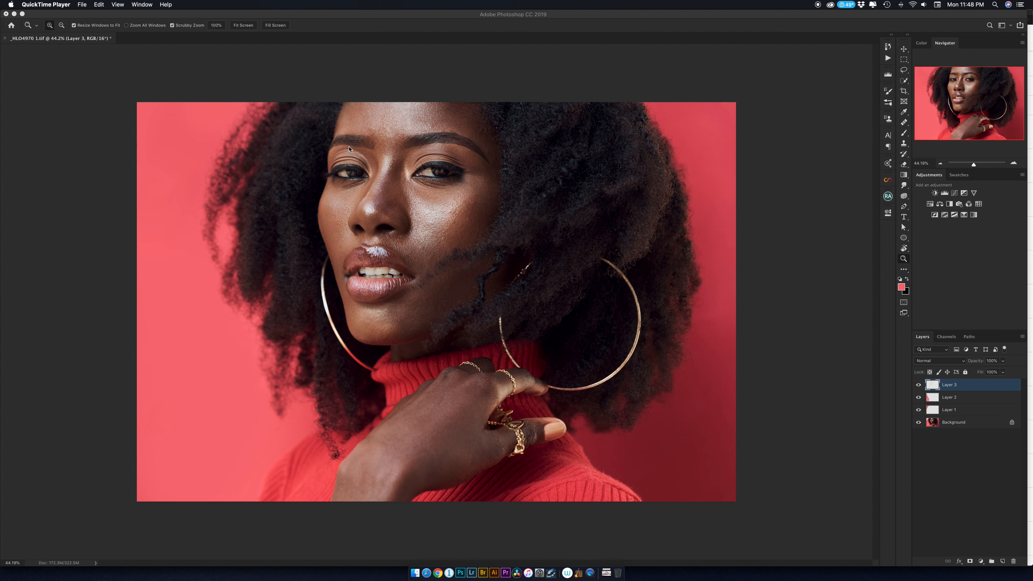
pyautogui.click(918, 385)
pyautogui.click(919, 385)
pyautogui.click(918, 385)
pyautogui.click(919, 385)
pyautogui.click(919, 385)
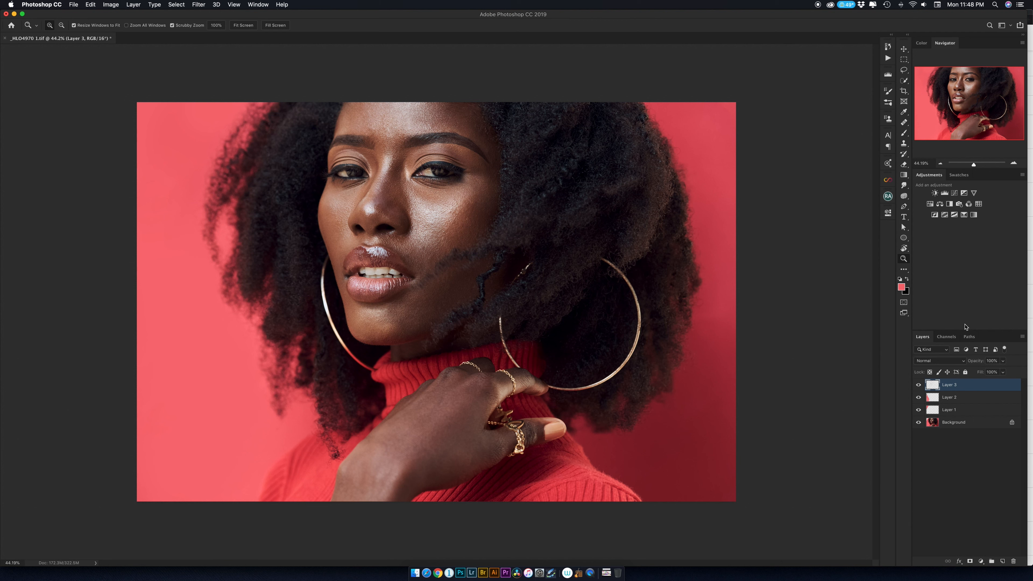
# - Group Layer 1 and Layer 2 and name the group BG Paint
pyautogui.click(965, 400)
pyautogui.keyDown('shift'); pyautogui.click(966, 412); pyautogui.keyUp('shift')
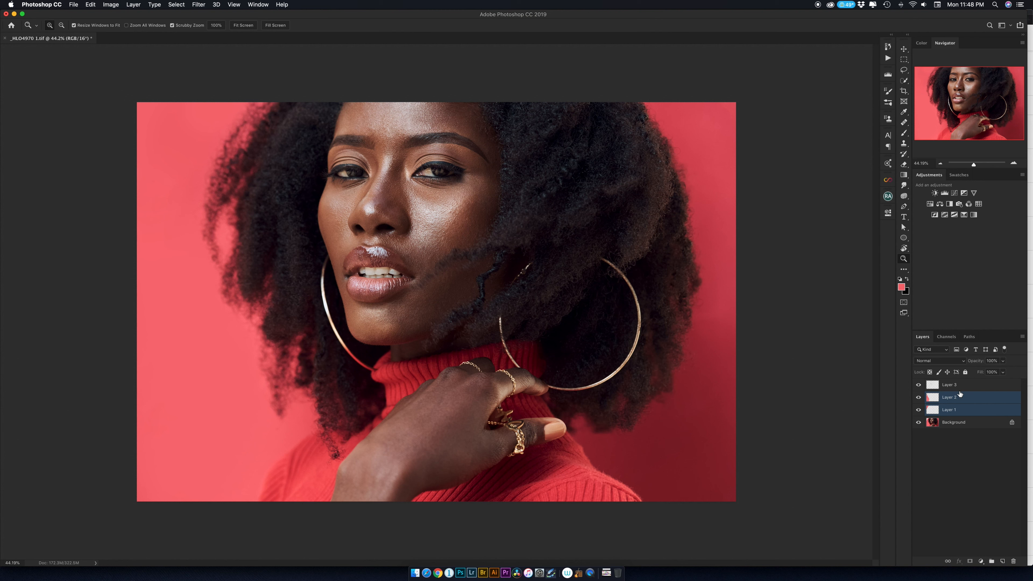
pyautogui.press('super+g')
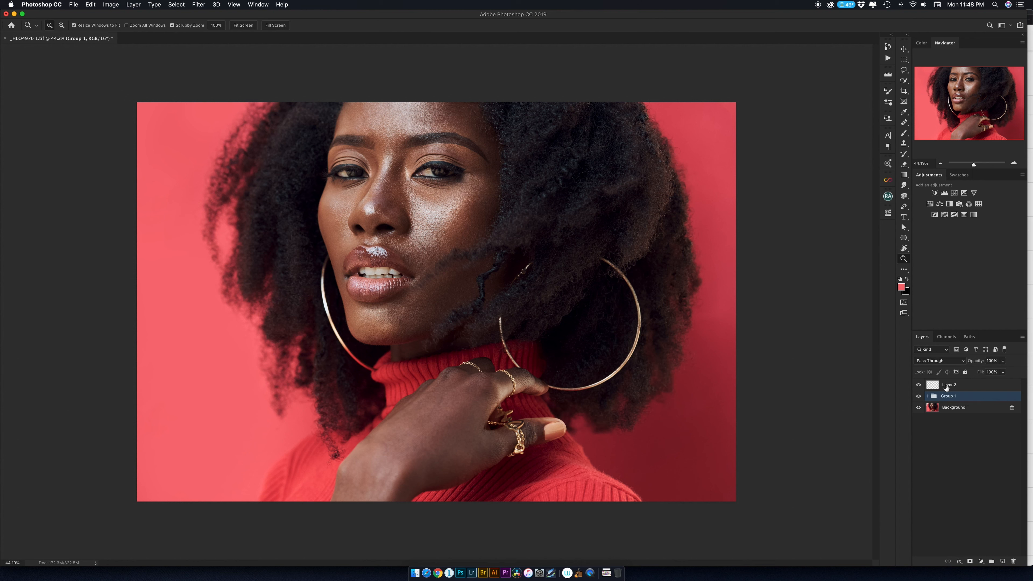
pyautogui.doubleClick(946, 397)
pyautogui.write('BG Paint')
pyautogui.press('Return')
# - Rename Layer 3 as Healing
pyautogui.doubleClick(950, 384)
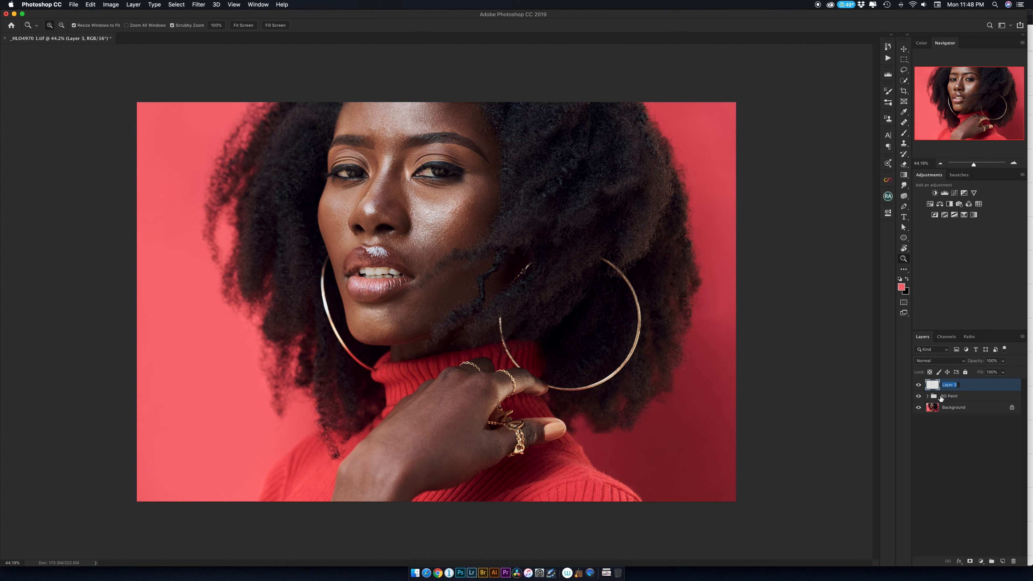
pyautogui.write('Healing')
pyautogui.press('Return')
# - Compare the portrait with and without the Healing layer, then against the Background layer alone
pyautogui.click(918, 385)
pyautogui.click(918, 385)
pyautogui.press('alt')
pyautogui.keyDown('alt'); pyautogui.click(919, 408); pyautogui.keyUp('alt')
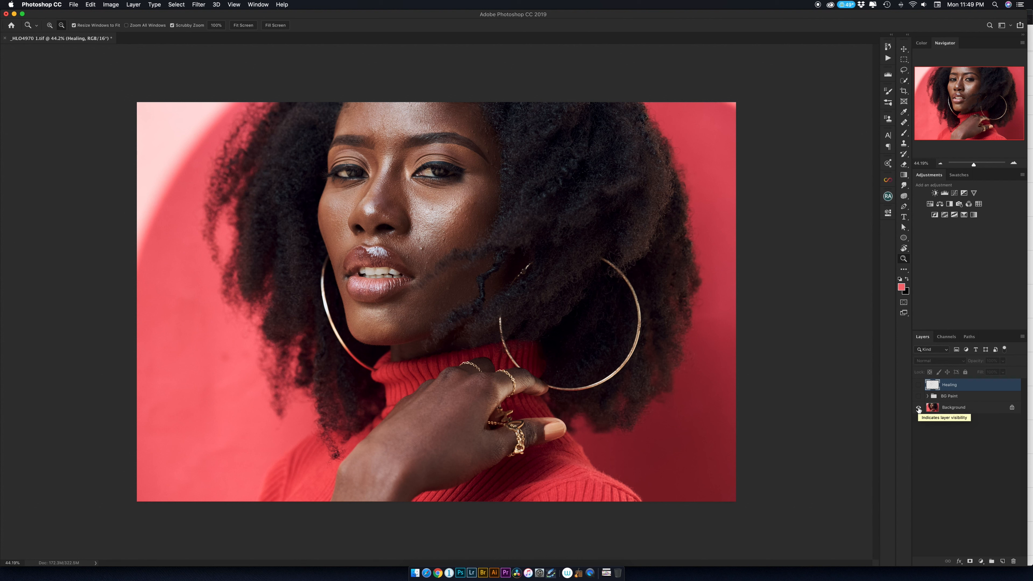
pyautogui.keyDown('alt'); pyautogui.click(918, 408); pyautogui.keyUp('alt')
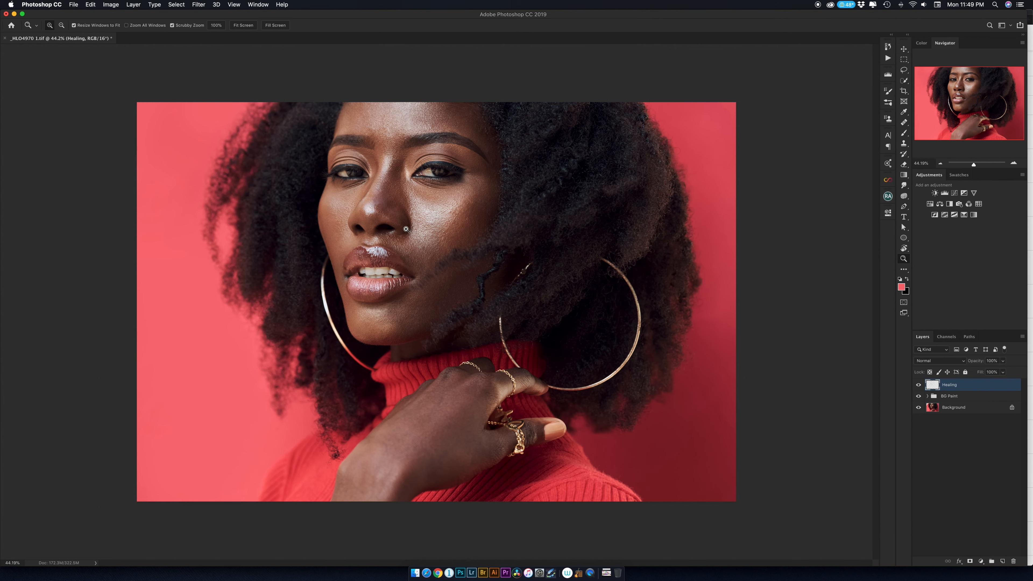
# - Add a new layer above Healing and name it Clone
pyautogui.press('super+equal')
pyautogui.moveTo(429, 228)
pyautogui.mouseDown()
pyautogui.moveTo(442, 229)
pyautogui.moveTo(439, 238)
pyautogui.mouseUp()
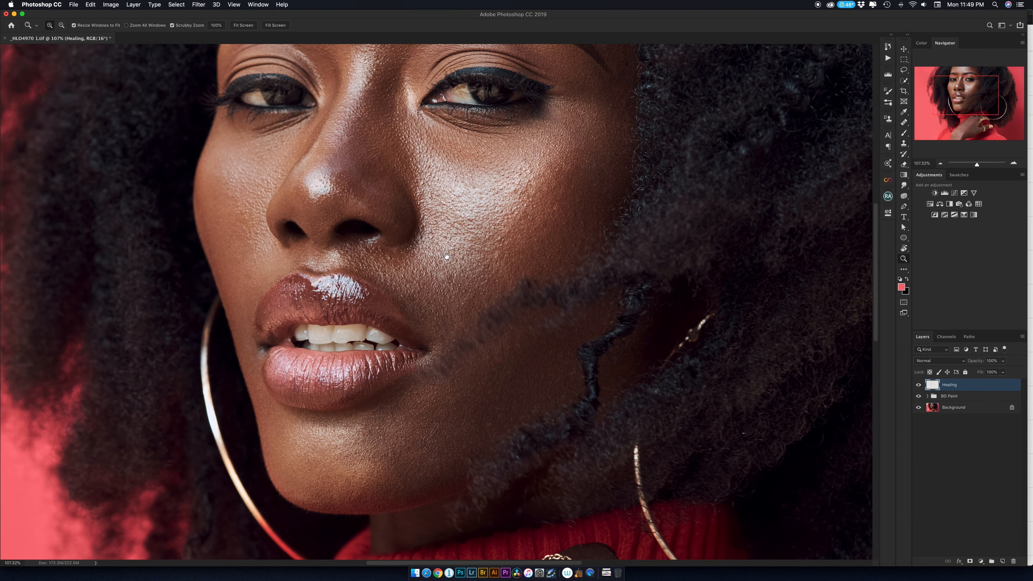
pyautogui.hscroll(-3, 447, 257)
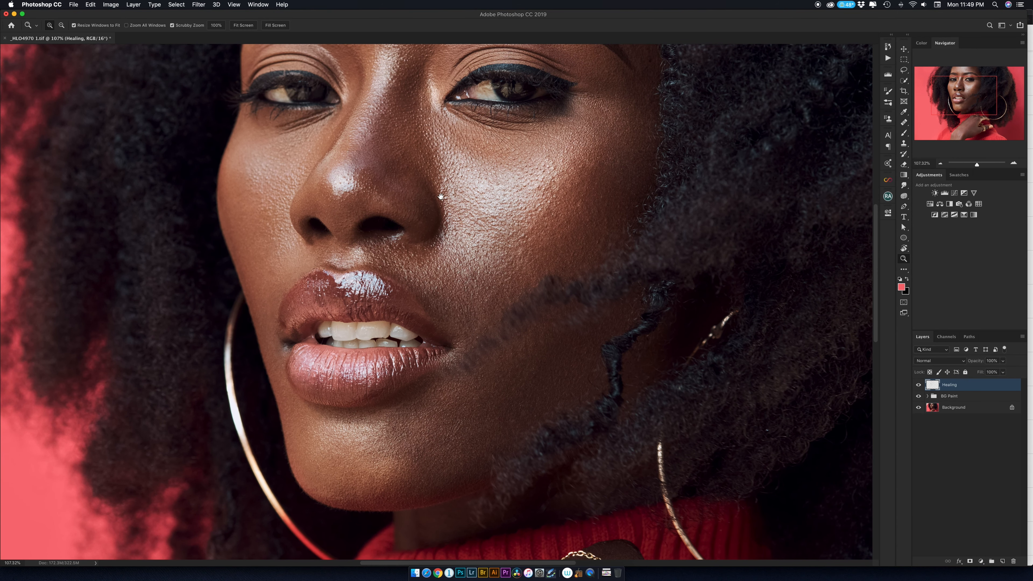
pyautogui.scroll(3, 451, 224)
pyautogui.hscroll(-3, 451, 223)
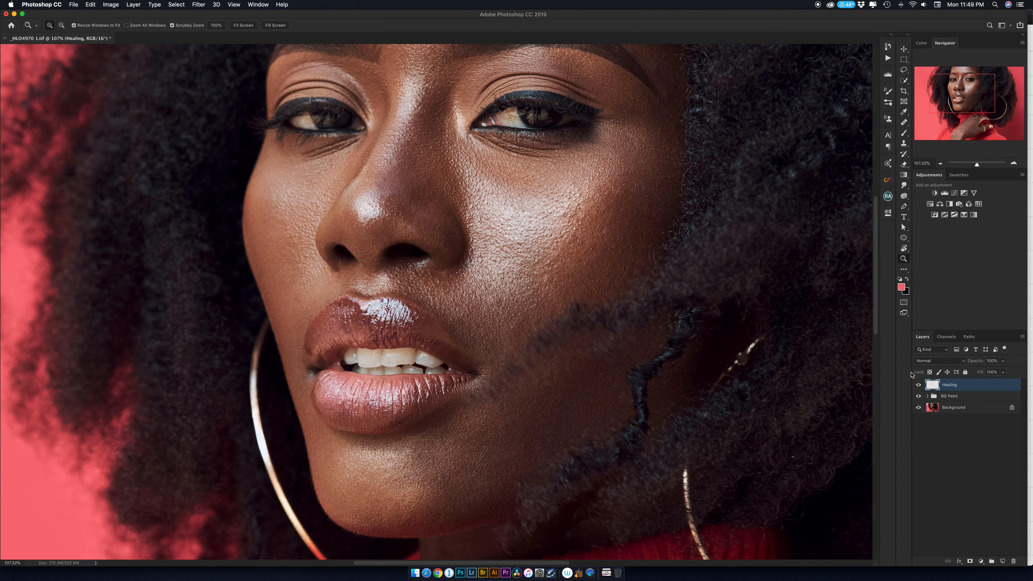
pyautogui.click(1002, 561)
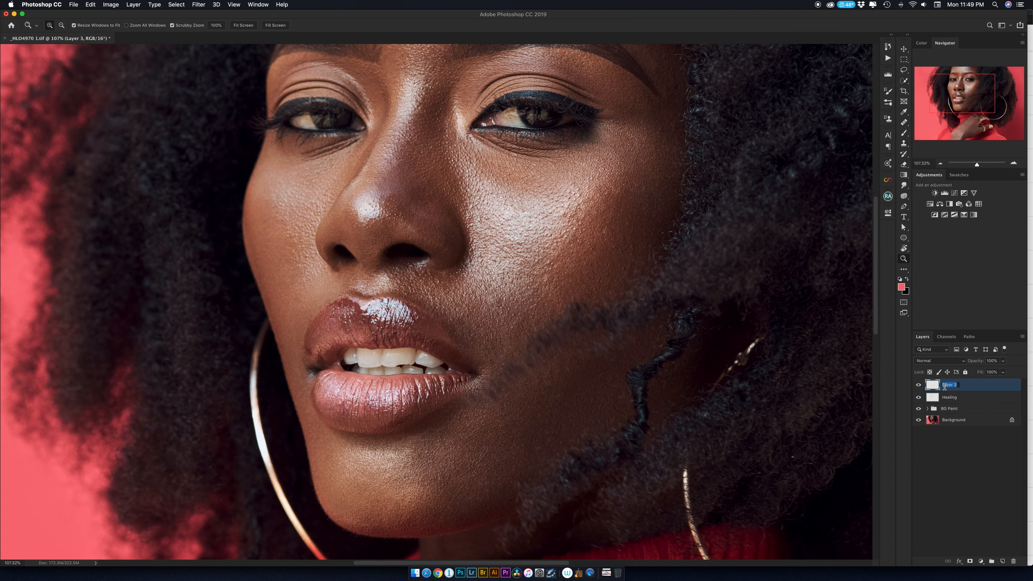
pyautogui.write('Clone')
pyautogui.press('Return')
# - Clone clean skin over the small flaws at both corners of the mouth on the Clone layer
pyautogui.press('s')
pyautogui.moveTo(565, 138); pyautogui.dragTo(620, 214)
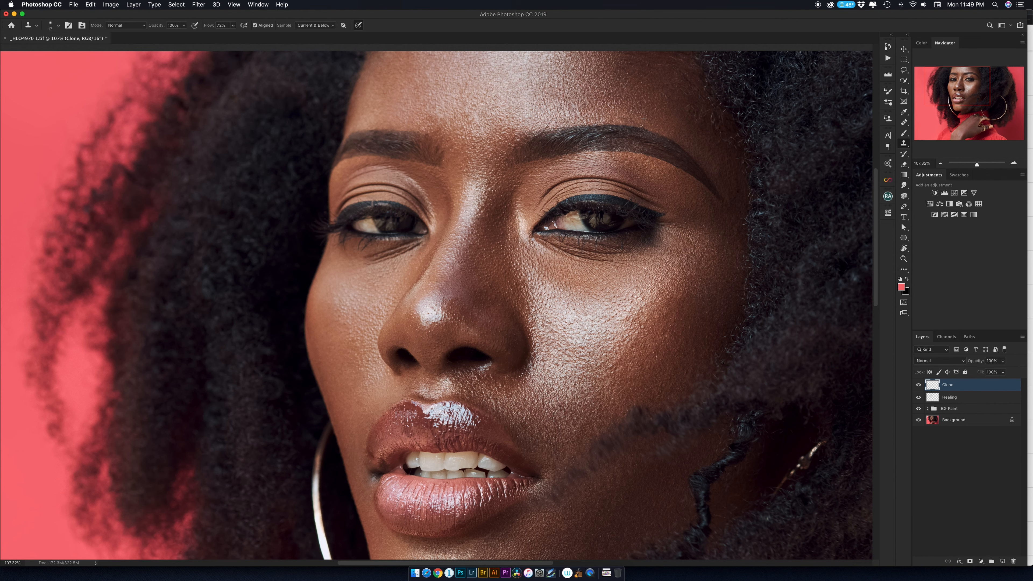
pyautogui.moveTo(369, 151); pyautogui.dragTo(457, 115)
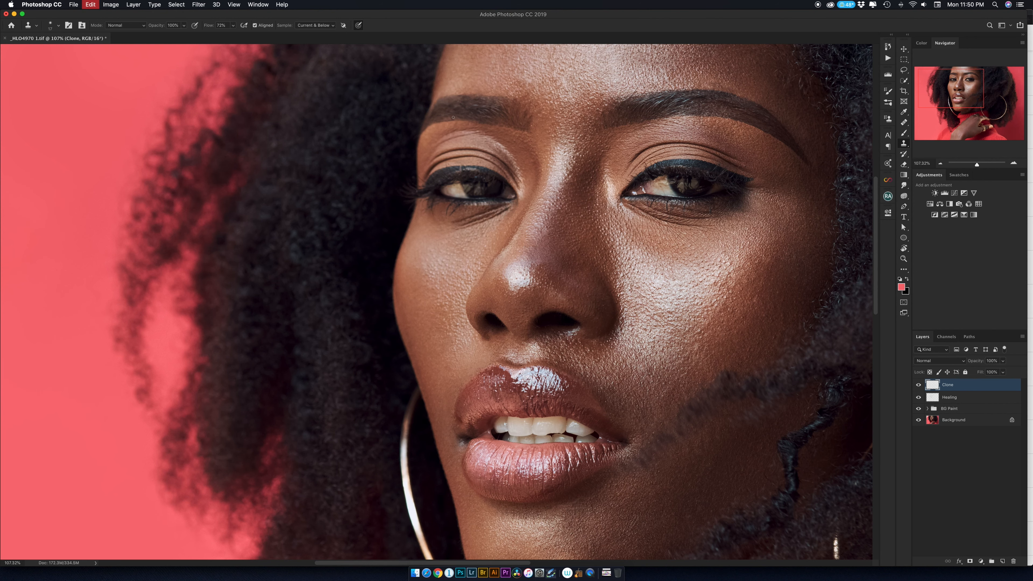
pyautogui.moveTo(562, 253); pyautogui.dragTo(542, 168)
pyautogui.moveTo(625, 270); pyautogui.dragTo(589, 233)
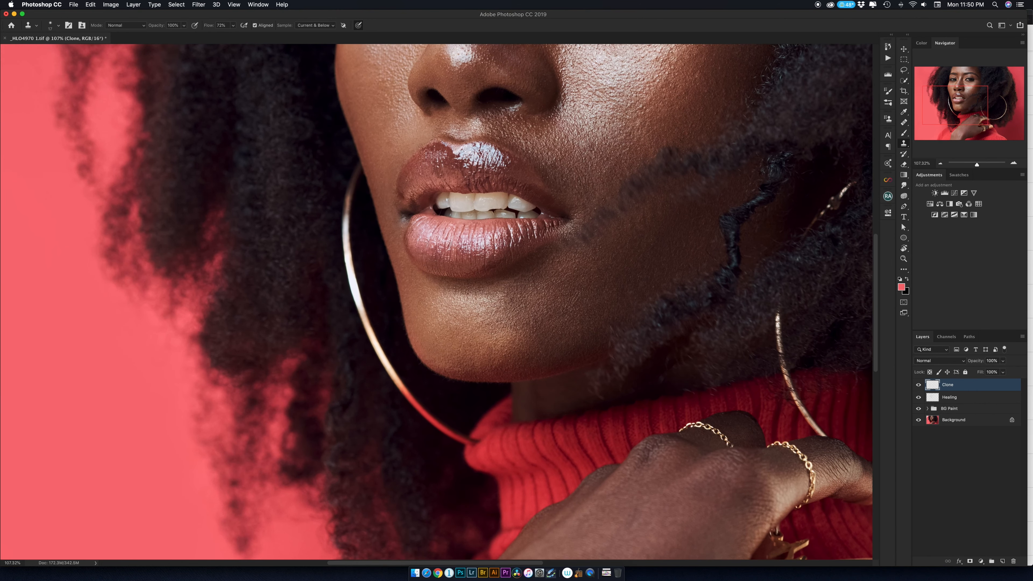
pyautogui.moveTo(593, 178); pyautogui.dragTo(577, 203)
pyautogui.keyDown('alt'); pyautogui.click(568, 201); pyautogui.keyUp('alt')
pyautogui.click(573, 207)
pyautogui.moveTo(581, 277)
pyautogui.mouseDown()
pyautogui.moveTo(569, 203)
pyautogui.moveTo(546, 293)
pyautogui.mouseUp()
pyautogui.keyDown('alt'); pyautogui.click(388, 221); pyautogui.keyUp('alt')
pyautogui.click(395, 220)
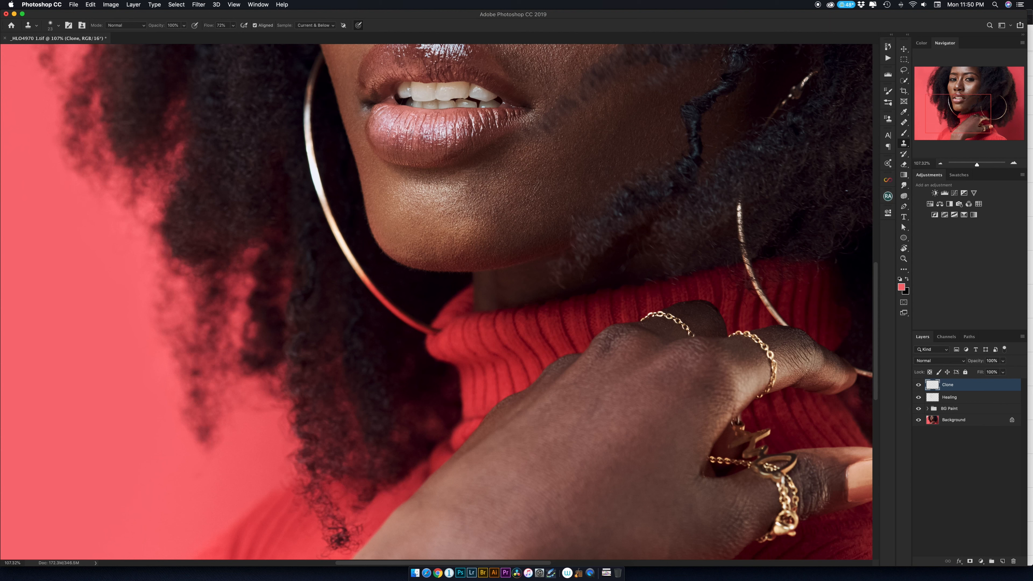
# - Try cloning along the hairline beside the forehead with a larger brush
pyautogui.moveTo(367, 114); pyautogui.dragTo(364, 107)
pyautogui.press('super+z')
pyautogui.press(']')
pyautogui.press(']')
pyautogui.press(']')
pyautogui.press(']')
pyautogui.press('z')
pyautogui.moveTo(364, 110); pyautogui.dragTo(341, 114)
pyautogui.press('super+z')
pyautogui.press('super+z')
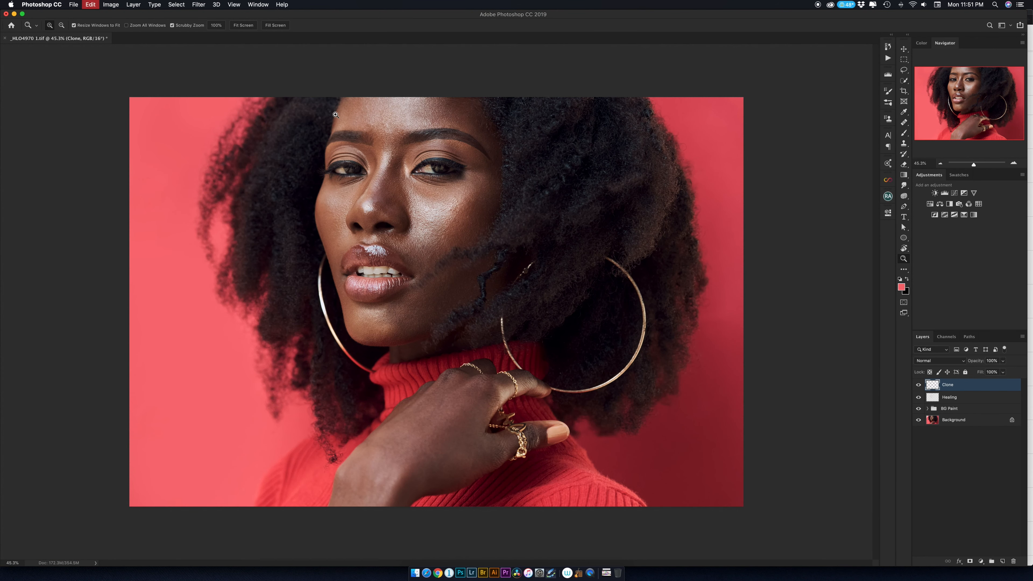
# - Clone dark eyeliner over the uneven patches on the upper lid of the eye nearest the face's outer edge
pyautogui.moveTo(336, 155)
pyautogui.mouseDown()
pyautogui.moveTo(390, 171)
pyautogui.moveTo(413, 191)
pyautogui.moveTo(403, 194)
pyautogui.mouseUp()
pyautogui.press('s')
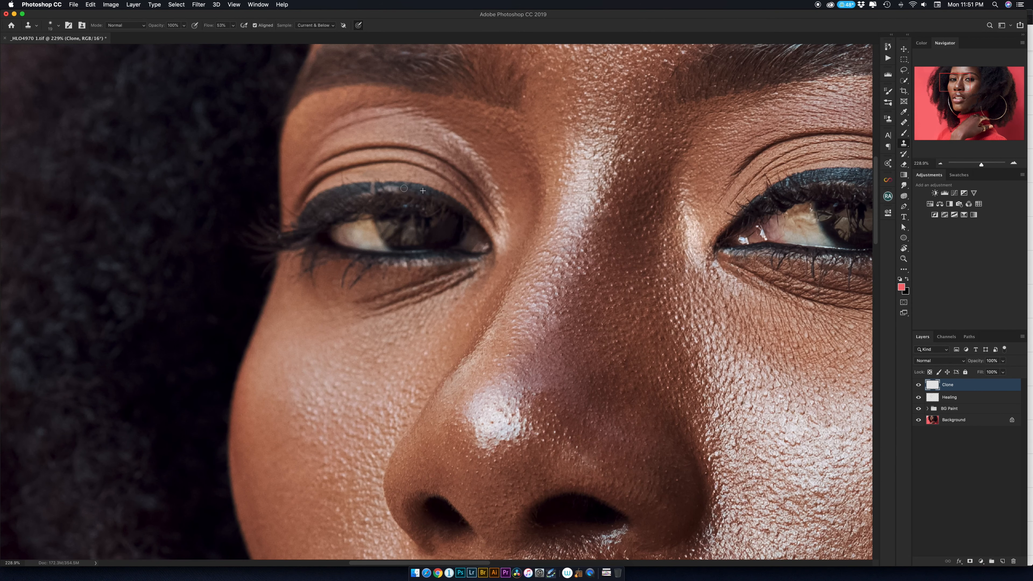
pyautogui.keyDown('alt'); pyautogui.click(334, 199); pyautogui.keyUp('alt')
pyautogui.moveTo(377, 190); pyautogui.dragTo(388, 188)
pyautogui.keyDown('alt'); pyautogui.click(420, 189); pyautogui.keyUp('alt')
pyautogui.keyDown('alt'); pyautogui.click(425, 191); pyautogui.keyUp('alt')
pyautogui.keyDown('alt'); pyautogui.click(425, 194); pyautogui.keyUp('alt')
pyautogui.click(381, 190)
pyautogui.click(371, 187)
# - Even out the eyeliner edge on the other eye's upper lid with the Clone Stamp
pyautogui.hscroll(10, 652, 205)
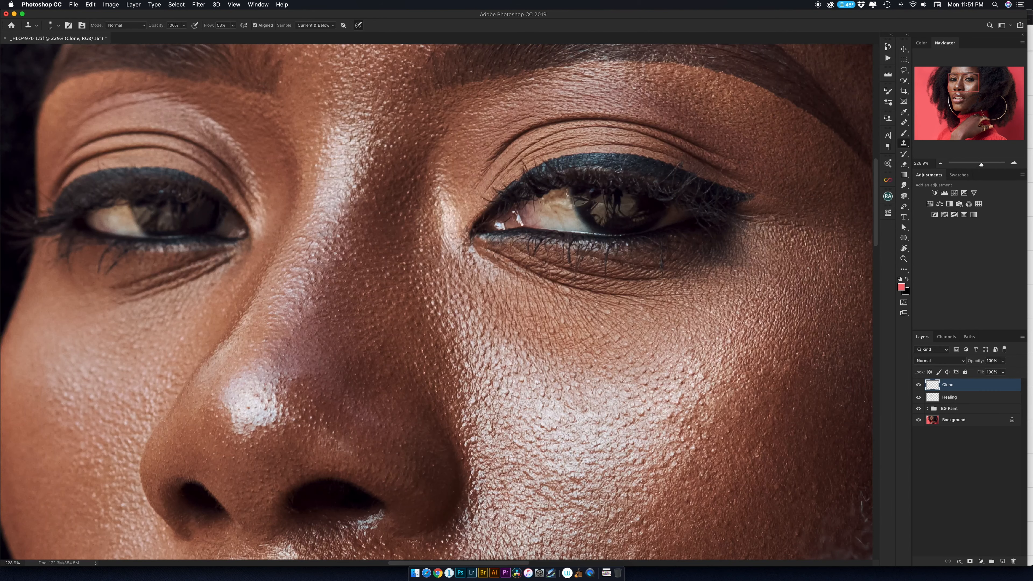
pyautogui.keyDown('alt'); pyautogui.click(634, 165); pyautogui.keyUp('alt')
pyautogui.moveTo(629, 170)
pyautogui.mouseDown()
pyautogui.moveTo(647, 175)
pyautogui.moveTo(560, 170)
pyautogui.moveTo(568, 170)
pyautogui.mouseUp()
pyautogui.keyDown('alt'); pyautogui.click(550, 170); pyautogui.keyUp('alt')
pyautogui.press('z')
pyautogui.moveTo(549, 205); pyautogui.dragTo(476, 205)
pyautogui.moveTo(604, 204); pyautogui.dragTo(634, 193)
pyautogui.press('s')
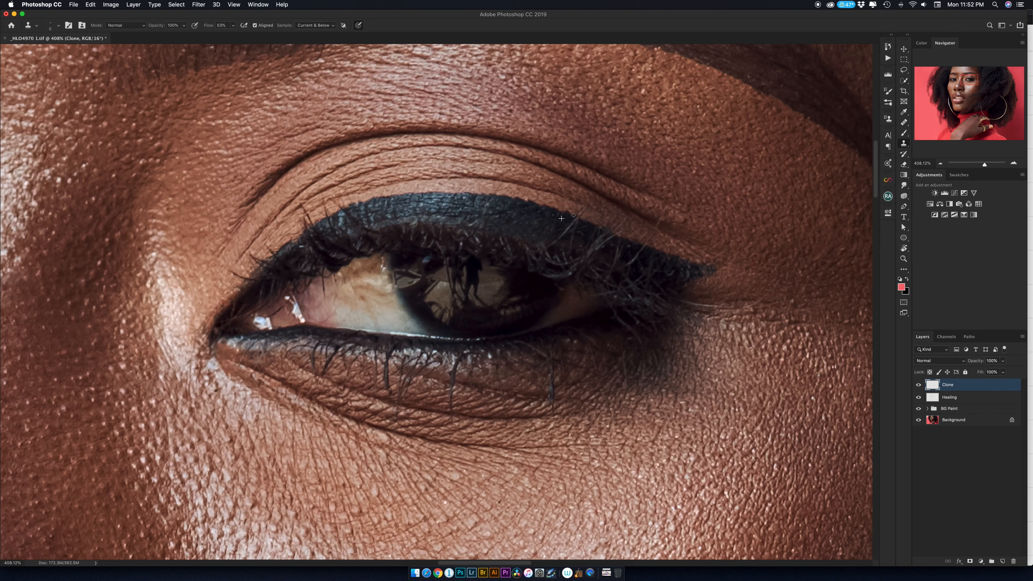
pyautogui.press('z')
pyautogui.moveTo(572, 217); pyautogui.dragTo(497, 207)
pyautogui.moveTo(401, 181); pyautogui.dragTo(435, 177)
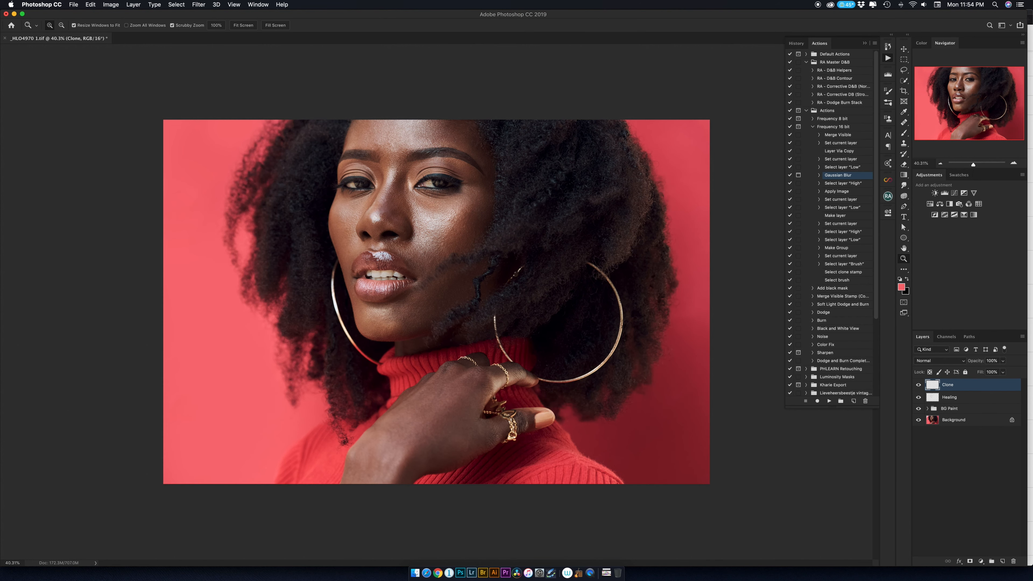
# - Run the Frequency 16 bit action on the portrait
pyautogui.click(812, 126)
pyautogui.click(832, 127)
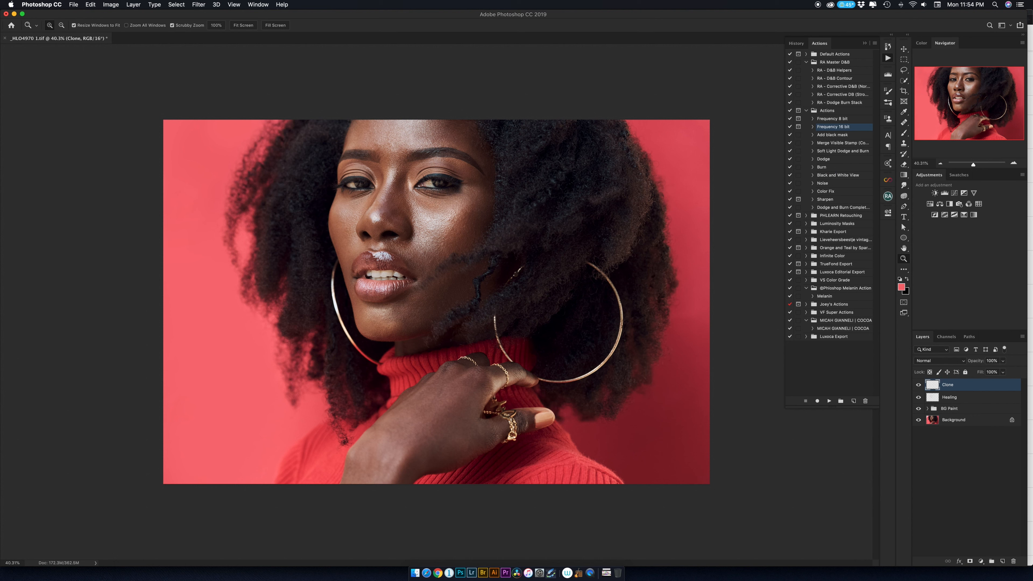
pyautogui.click(828, 401)
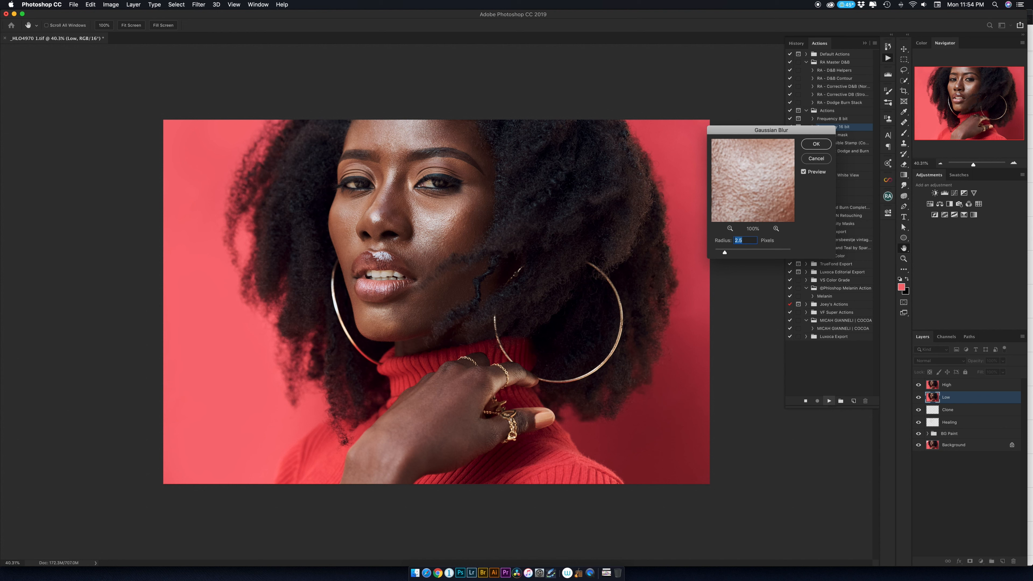
# - Blur the Low layer with a Gaussian Blur radius of 3.2 pixels, judging the skin texture in the preview
pyautogui.click(730, 228)
pyautogui.click(730, 229)
pyautogui.click(730, 229)
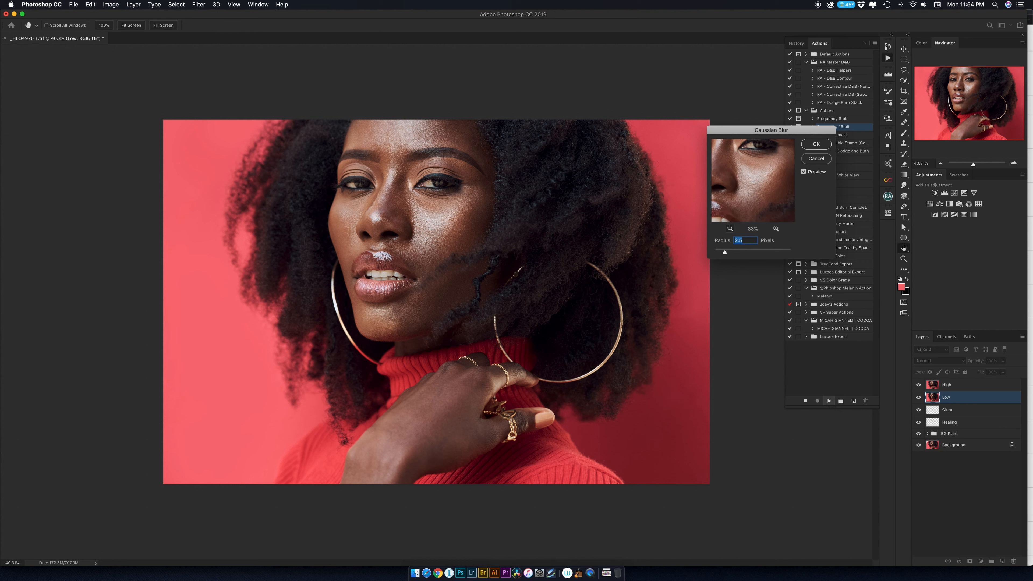
pyautogui.click(776, 228)
pyautogui.click(776, 229)
pyautogui.click(775, 228)
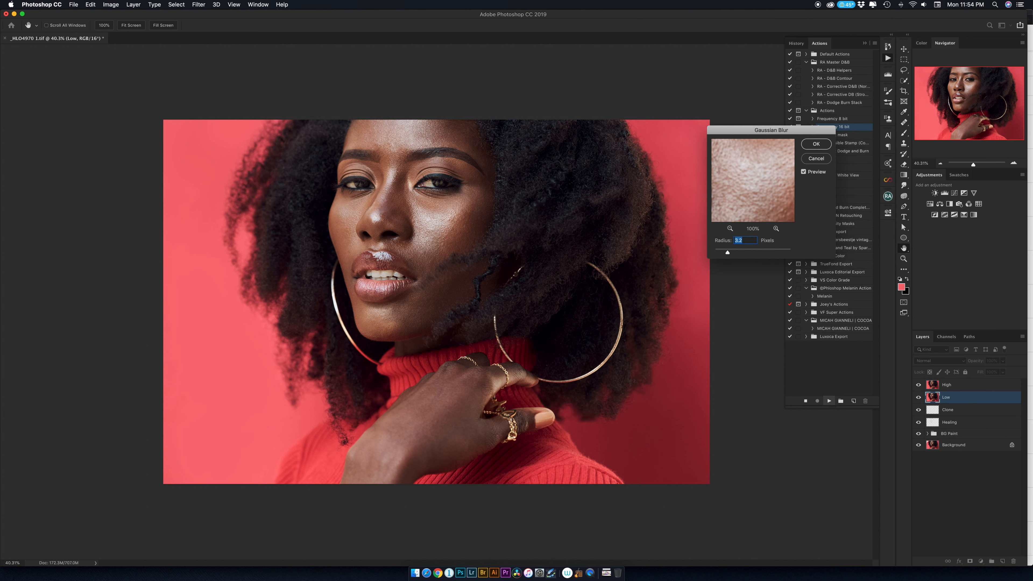
pyautogui.press('Return')
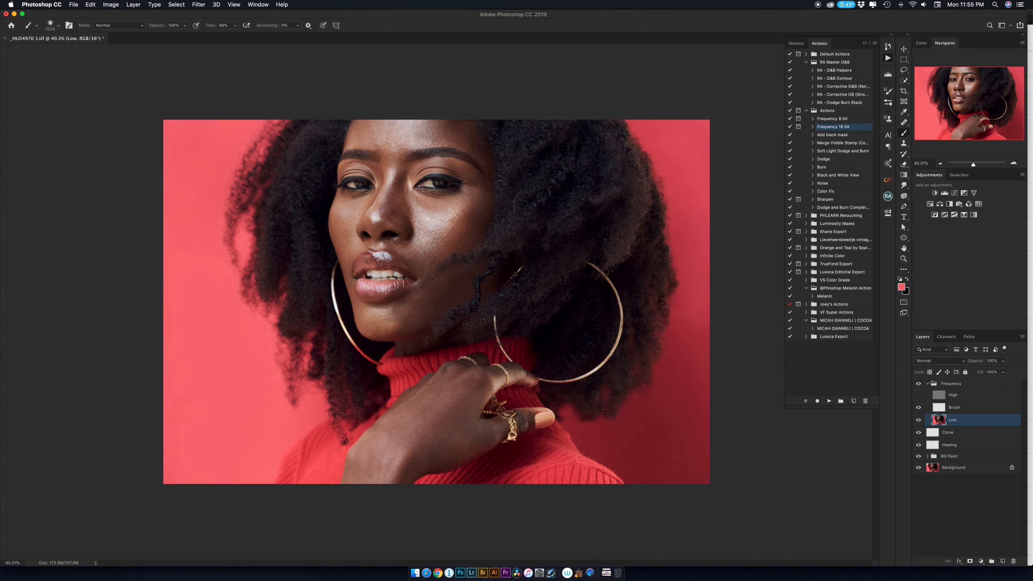
# - Smooth the skin's tonal transitions on the Low layer with the Mixer Brush, varying its size, and show the High layer
pyautogui.press('z')
pyautogui.moveTo(443, 224); pyautogui.dragTo(517, 224)
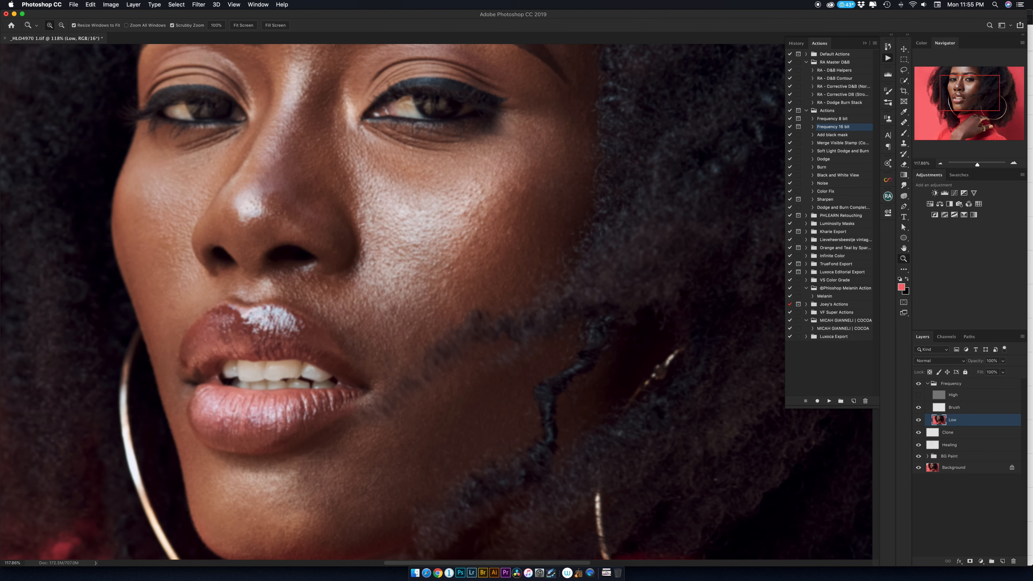
pyautogui.moveTo(472, 209); pyautogui.dragTo(419, 209)
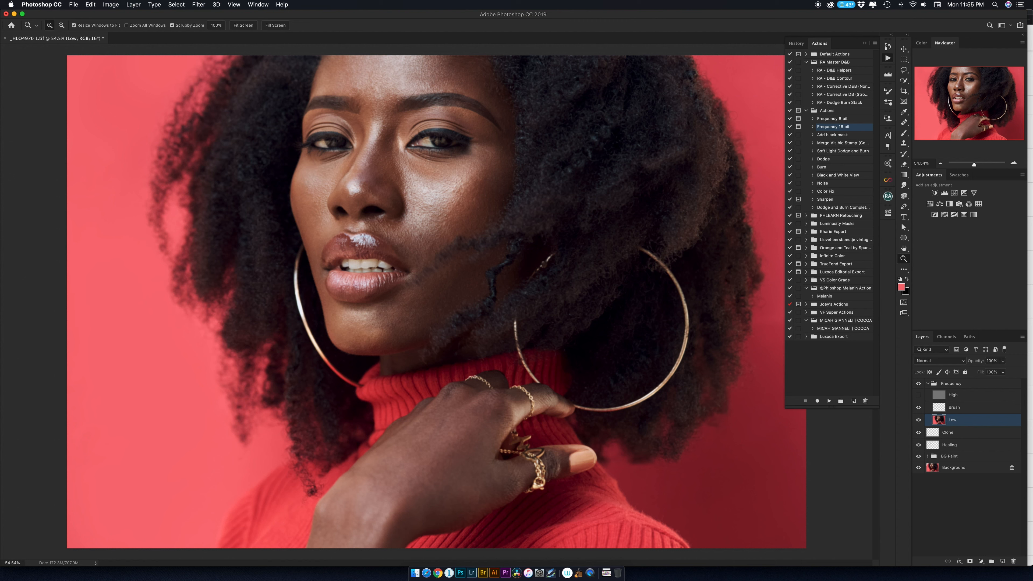
pyautogui.press('b')
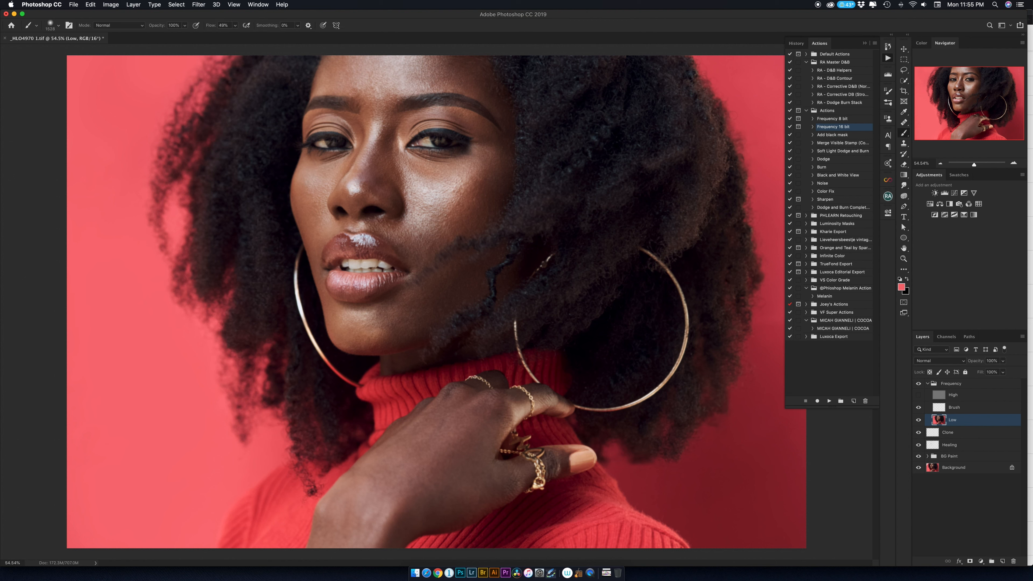
pyautogui.rightClick(904, 133)
pyautogui.click(935, 155)
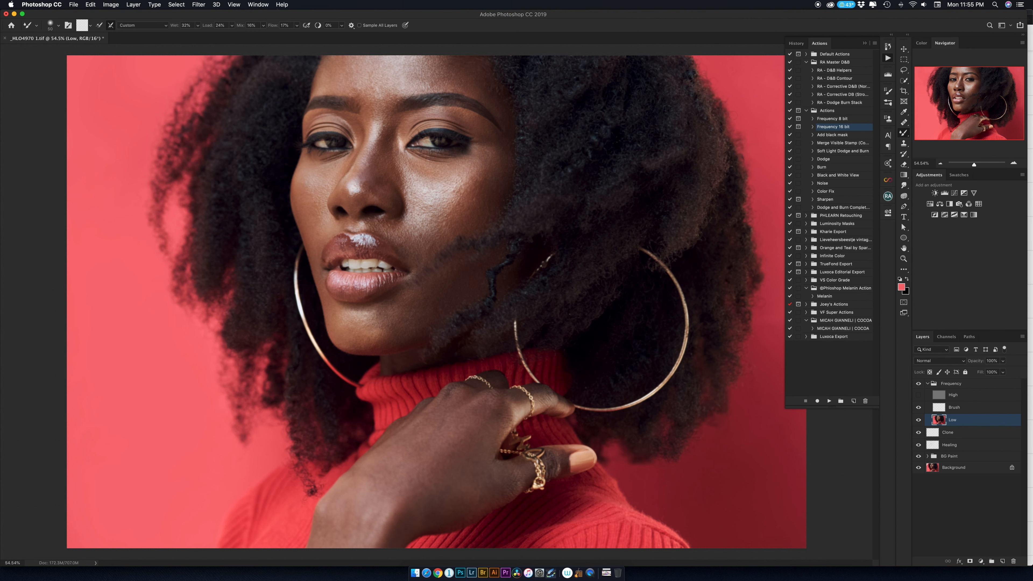
pyautogui.press(']')
pyautogui.press(']')
pyautogui.press(']')
pyautogui.press(']')
pyautogui.press(']')
pyautogui.press(']')
pyautogui.press('[')
pyautogui.press('[')
pyautogui.press(']')
pyautogui.press(']')
pyautogui.press(']')
pyautogui.press(']')
pyautogui.press('[')
pyautogui.press('[')
pyautogui.press(']')
pyautogui.press(']')
pyautogui.press(']')
pyautogui.press(']')
pyautogui.moveTo(376, 304)
pyautogui.mouseDown()
pyautogui.moveTo(404, 302)
pyautogui.moveTo(395, 329)
pyautogui.moveTo(369, 343)
pyautogui.mouseUp()
pyautogui.press(']')
pyautogui.press(']')
pyautogui.press('[')
pyautogui.press('[')
pyautogui.press('[')
pyautogui.press(']')
pyautogui.press('[')
pyautogui.press('[')
pyautogui.press('[')
pyautogui.press(']')
pyautogui.press(']')
pyautogui.press('[')
pyautogui.press('[')
pyautogui.press('[')
pyautogui.press('[')
pyautogui.press('[')
pyautogui.click(845, 287)
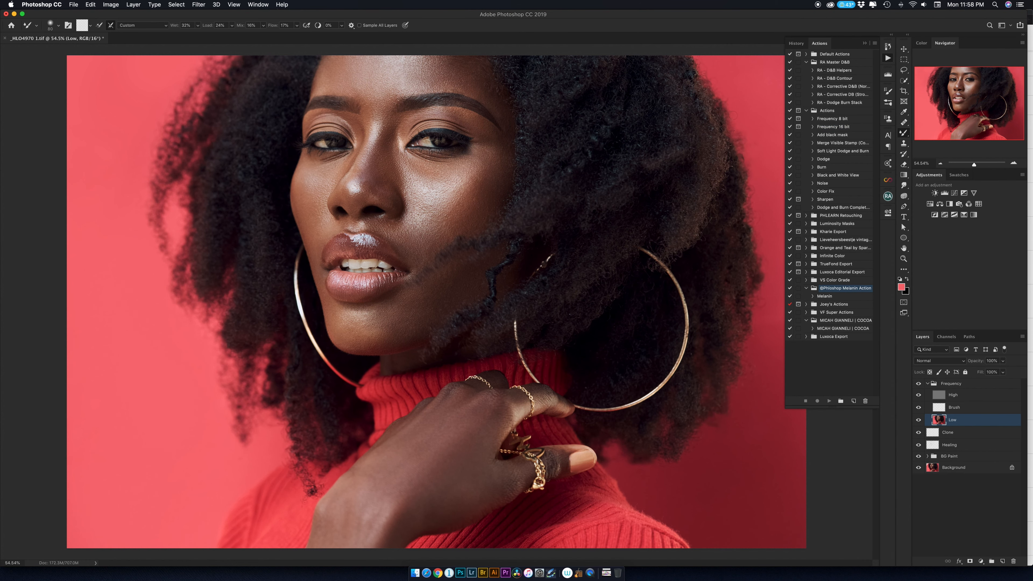
pyautogui.press('z')
pyautogui.moveTo(436, 302)
pyautogui.mouseDown()
pyautogui.moveTo(362, 302)
pyautogui.moveTo(384, 302)
pyautogui.mouseUp()
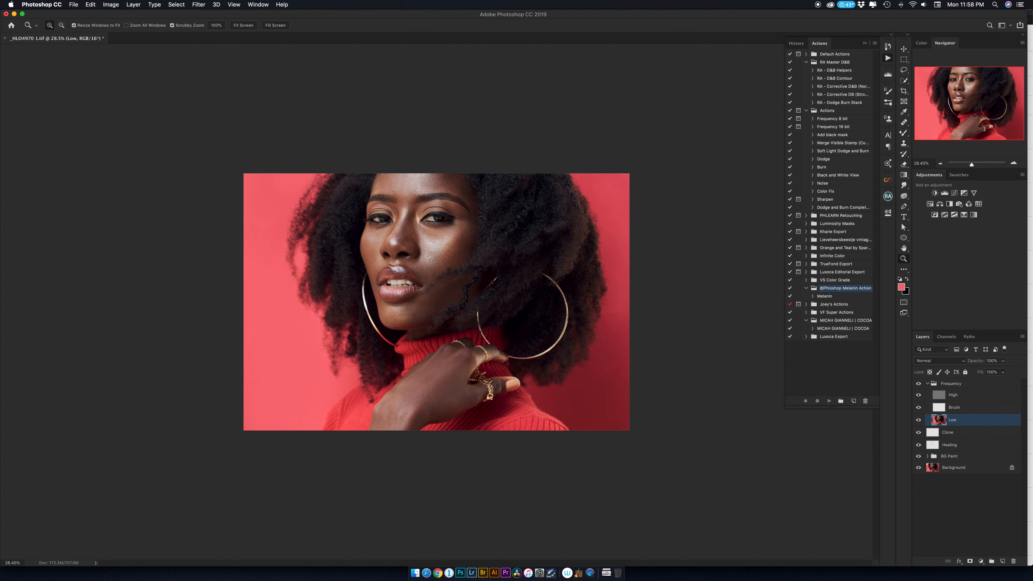
# - Collapse the Frequency group, lower its opacity and toggle its visibility to compare the skin retouching
pyautogui.click(927, 383)
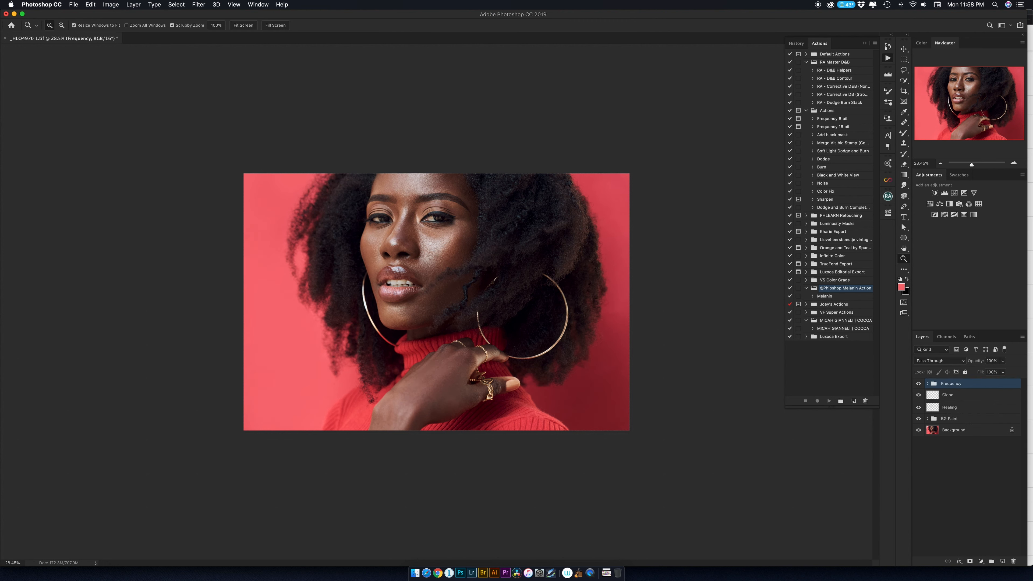
pyautogui.press('8')
pyautogui.press('5')
pyautogui.press('super+comma')
pyautogui.press('super+comma')
pyautogui.press('super+comma')
pyautogui.press('super+comma')
pyautogui.press('super+comma')
pyautogui.press('super+comma')
pyautogui.moveTo(436, 251); pyautogui.dragTo(498, 251)
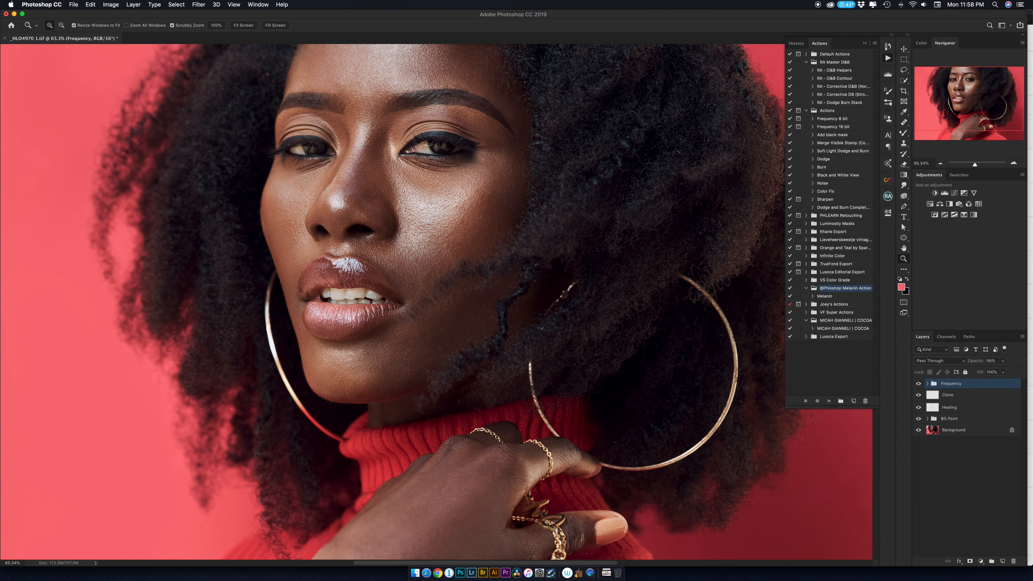
# - Set the Frequency group's opacity to 49% and convert the group to a smart object
pyautogui.press('super+comma')
pyautogui.press('0')
pyautogui.press('6')
pyautogui.press('6')
pyautogui.press('4')
pyautogui.press('9')
pyautogui.rightClick(970, 384)
pyautogui.click(926, 347)
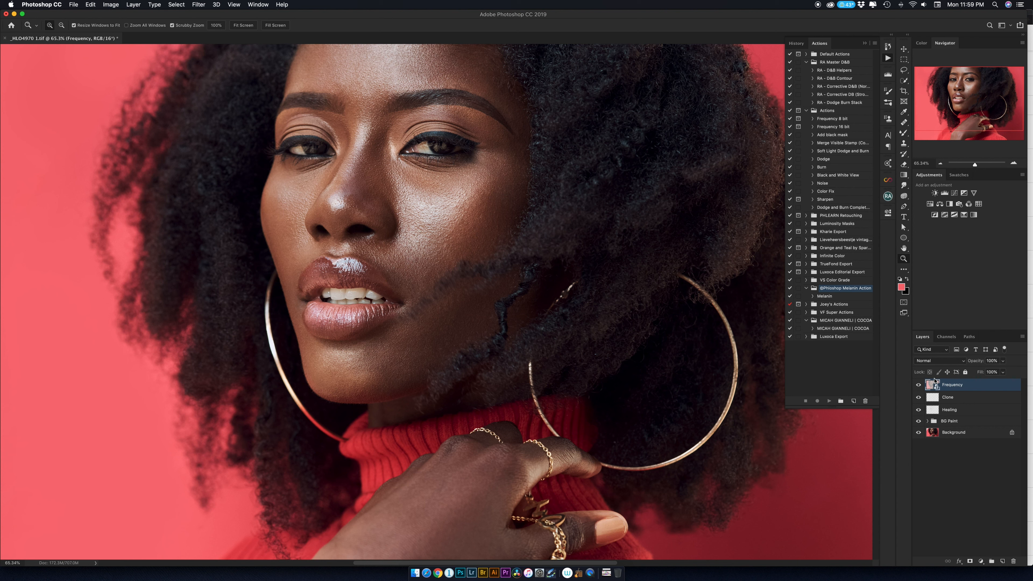
# - Run the Frequency 16 bit action again above the Frequency smart object
pyautogui.click(834, 126)
pyautogui.moveTo(547, 166)
pyautogui.mouseDown()
pyautogui.moveTo(521, 164)
pyautogui.moveTo(530, 164)
pyautogui.mouseUp()
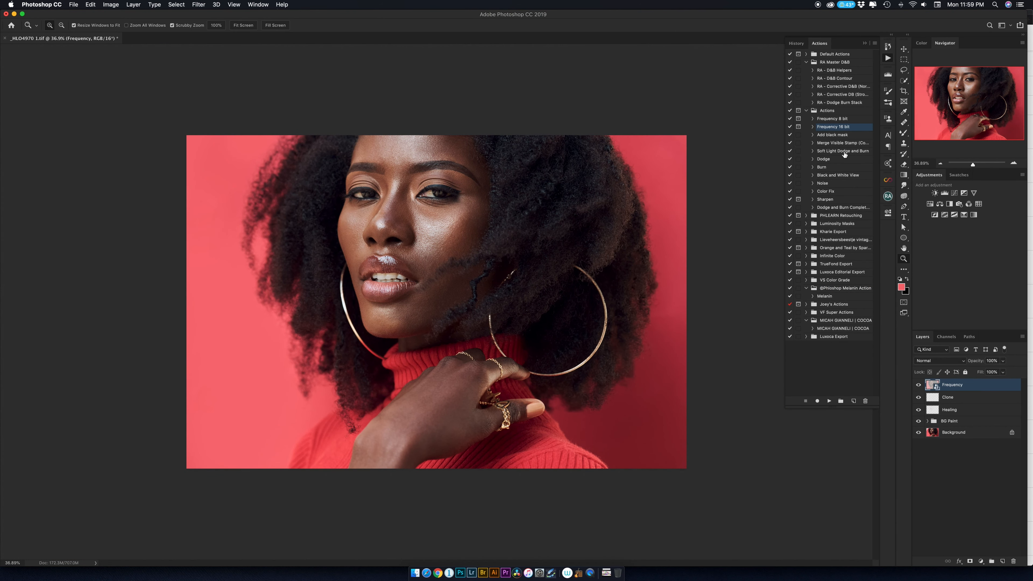
pyautogui.click(828, 400)
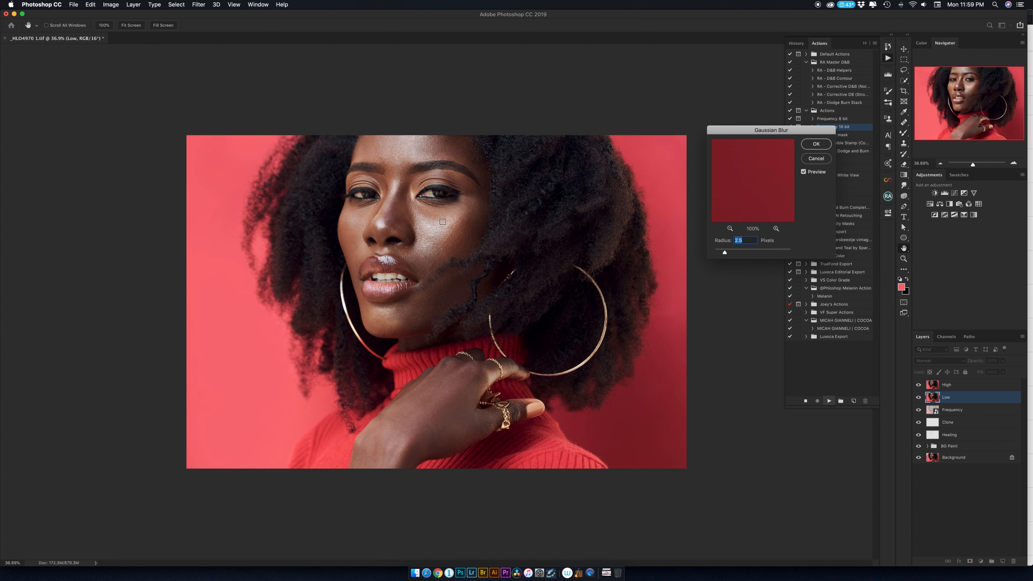
# - Apply a stronger Gaussian Blur to the new Low layer, judging the cheek texture in a zoomed-out preview
pyautogui.click(443, 240)
pyautogui.click(472, 208)
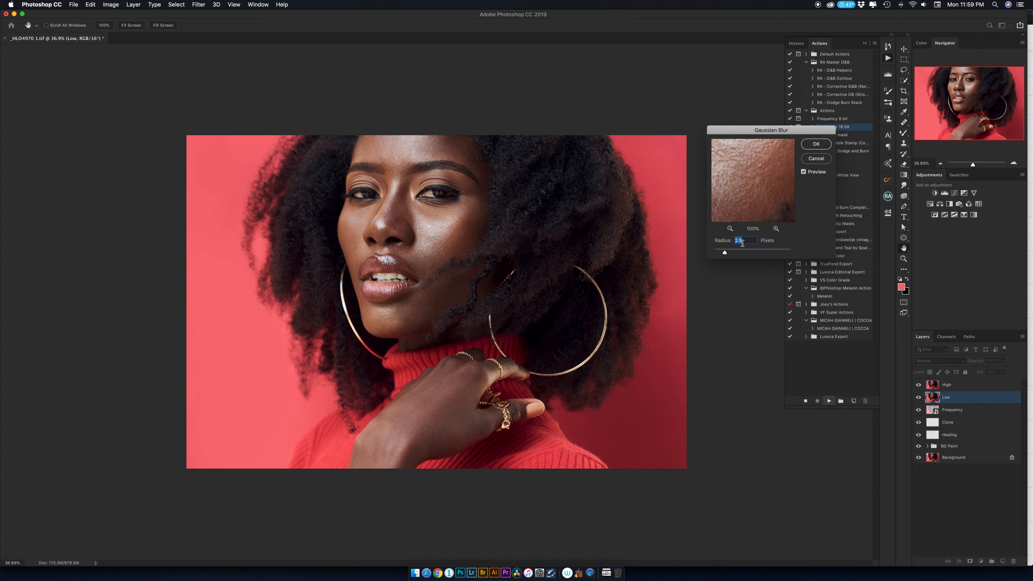
pyautogui.moveTo(723, 244); pyautogui.dragTo(726, 242)
pyautogui.click(730, 228)
pyautogui.moveTo(727, 240); pyautogui.dragTo(728, 243)
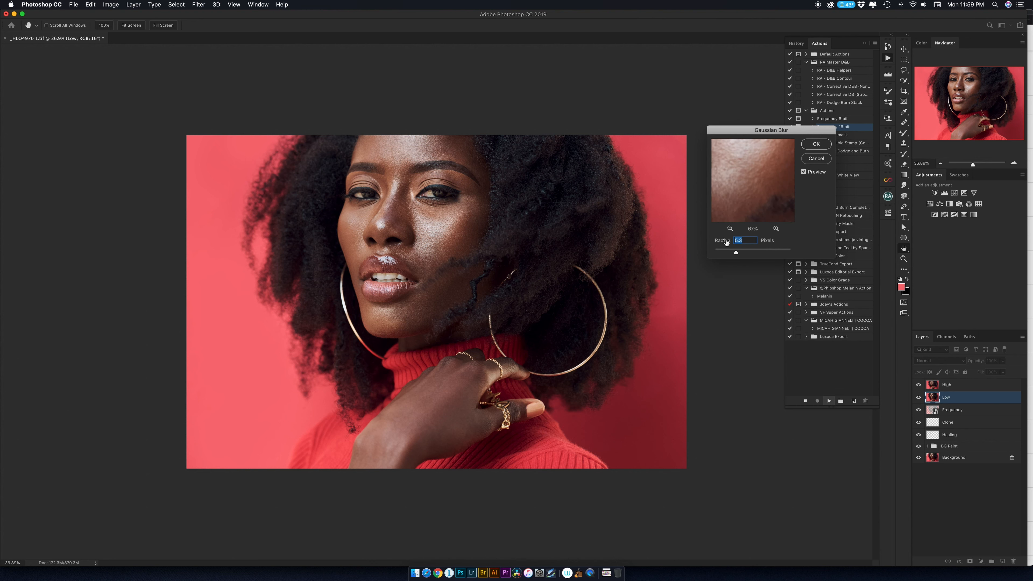
pyautogui.click(730, 228)
pyautogui.click(730, 228)
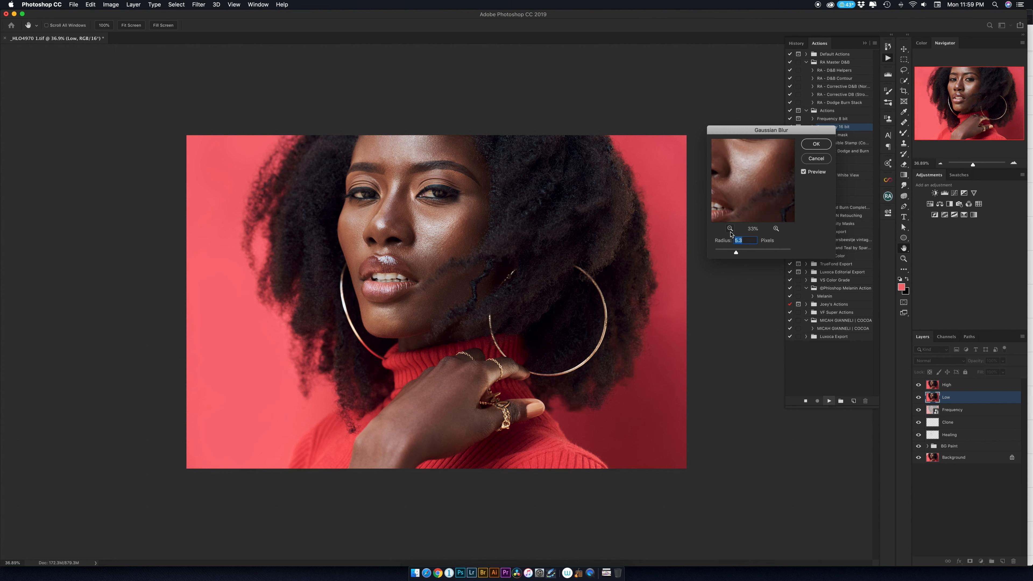
pyautogui.moveTo(724, 242); pyautogui.dragTo(728, 240)
pyautogui.press('Return')
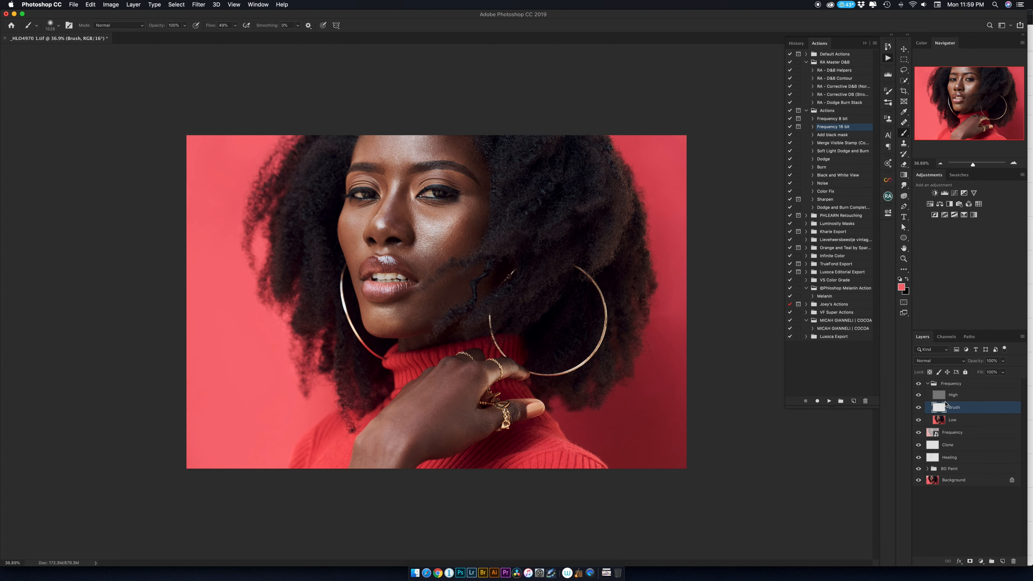
# - Smooth skin tones on the new Low layer with the Mixer Brush, varying its size, and compare with the layer hidden
pyautogui.click(940, 420)
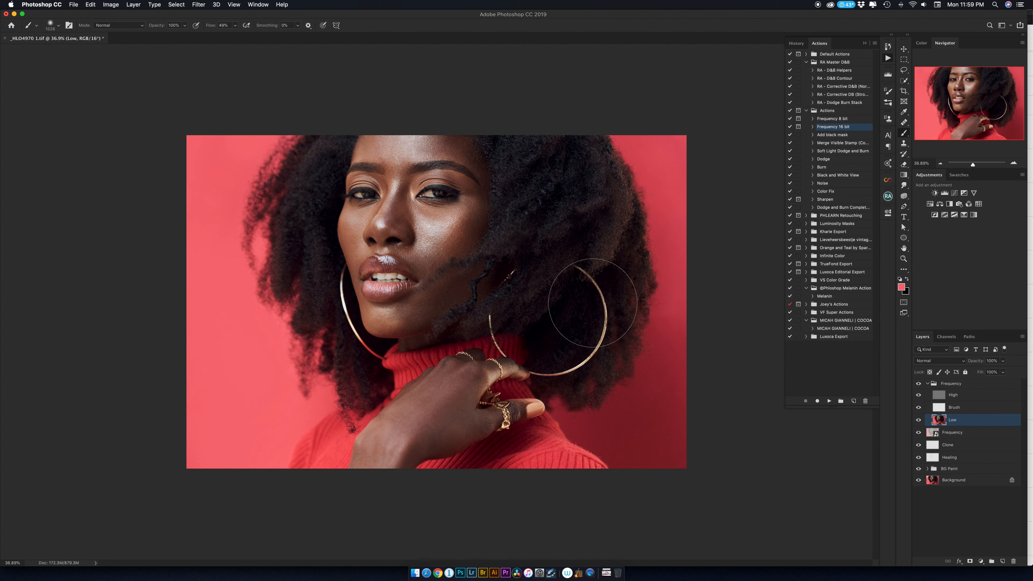
pyautogui.rightClick(903, 133)
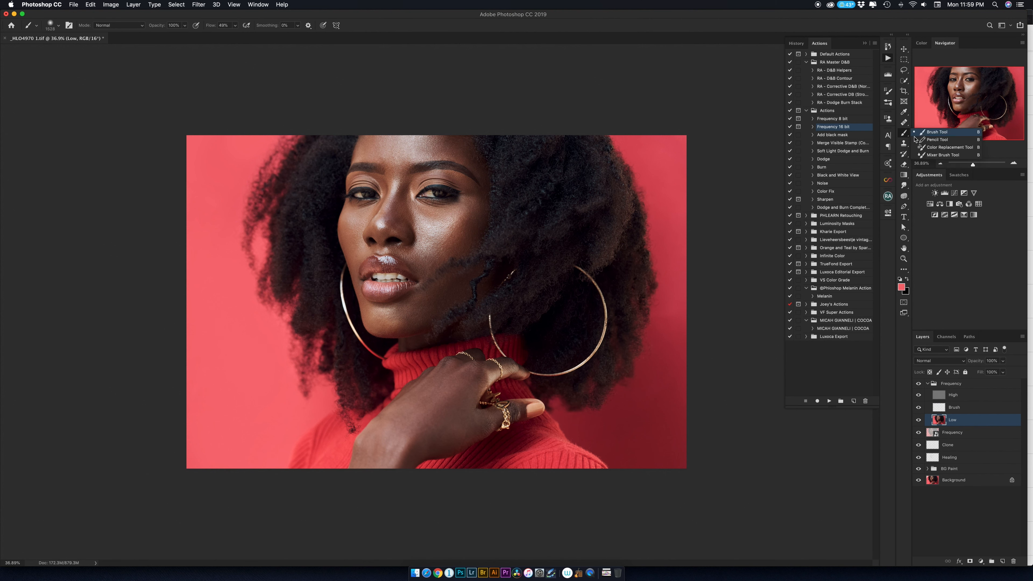
pyautogui.click(942, 155)
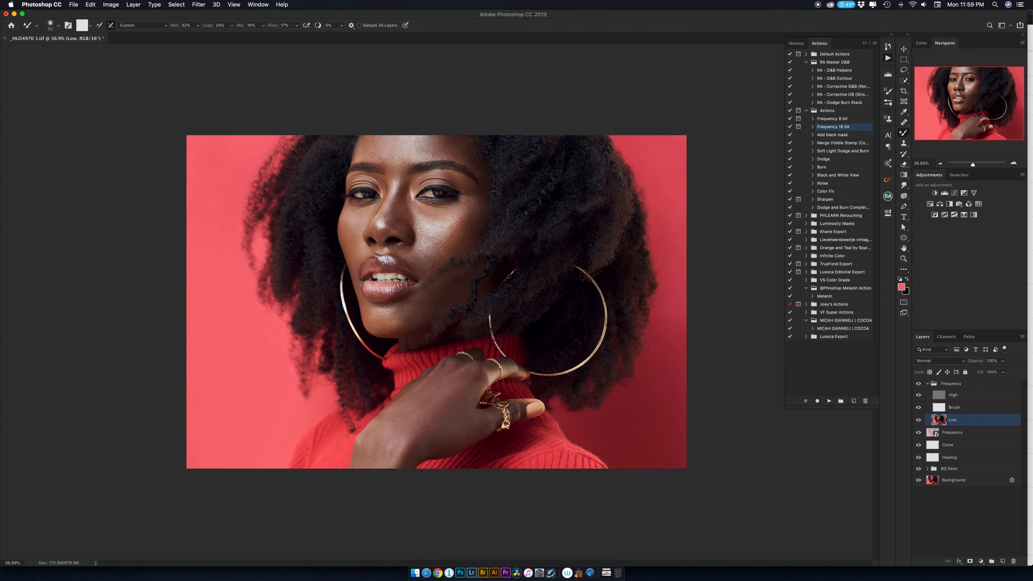
pyautogui.press(']')
pyautogui.press(']')
pyautogui.press(']')
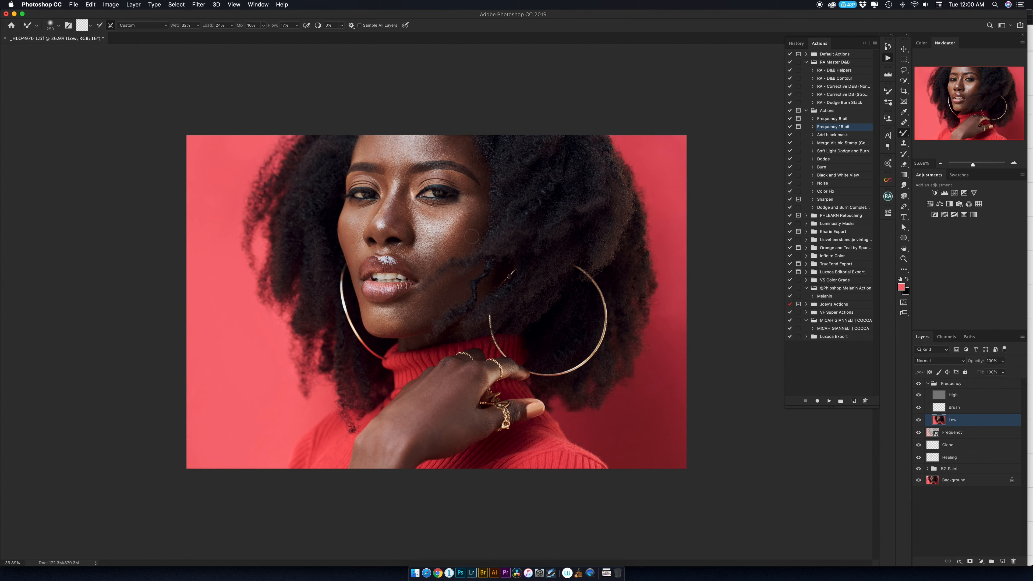
pyautogui.press('[')
pyautogui.press('[')
pyautogui.press(']')
pyautogui.press('[')
pyautogui.press('[')
pyautogui.press('[')
pyautogui.press(']')
pyautogui.press(']')
pyautogui.press('[')
pyautogui.press(']')
pyautogui.press(']')
pyautogui.press('[')
pyautogui.press('[')
pyautogui.press('[')
pyautogui.press('[')
pyautogui.click(918, 421)
pyautogui.click(918, 422)
# - Duplicate the Low layer and blend the tonal transitions on the copy with the Mixer Brush at varying sizes
pyautogui.press('super+j')
pyautogui.press('[')
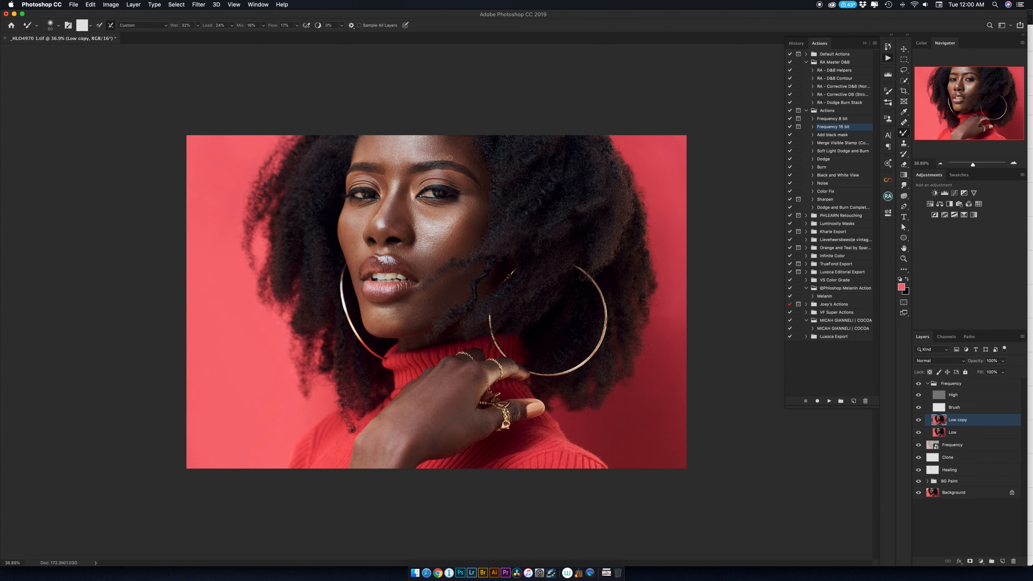
pyautogui.press(']')
pyautogui.press(']')
pyautogui.press('[')
pyautogui.press('[')
pyautogui.press('[')
pyautogui.press('[')
pyautogui.press(']')
pyautogui.press(']')
pyautogui.press(']')
pyautogui.press('[')
pyautogui.press('[')
pyautogui.press('[')
pyautogui.press('[')
pyautogui.press(']')
pyautogui.press(']')
pyautogui.press(']')
pyautogui.press(']')
pyautogui.press(']')
pyautogui.press(']')
pyautogui.press(']')
pyautogui.press(']')
pyautogui.press('[')
pyautogui.press('[')
pyautogui.press('[')
pyautogui.press('[')
pyautogui.press('[')
pyautogui.press(']')
pyautogui.press(']')
pyautogui.press(']')
pyautogui.press(']')
pyautogui.press('[')
pyautogui.press('[')
pyautogui.press(']')
pyautogui.press(']')
# - Compare the image with the Low copy layer hidden and shown, and refine its blending with the Mixer Brush
pyautogui.click(918, 420)
pyautogui.click(918, 420)
pyautogui.click(919, 420)
pyautogui.click(919, 420)
pyautogui.press(']')
pyautogui.press(']')
pyautogui.press(']')
pyautogui.press('[')
pyautogui.press('[')
pyautogui.press('[')
pyautogui.press('[')
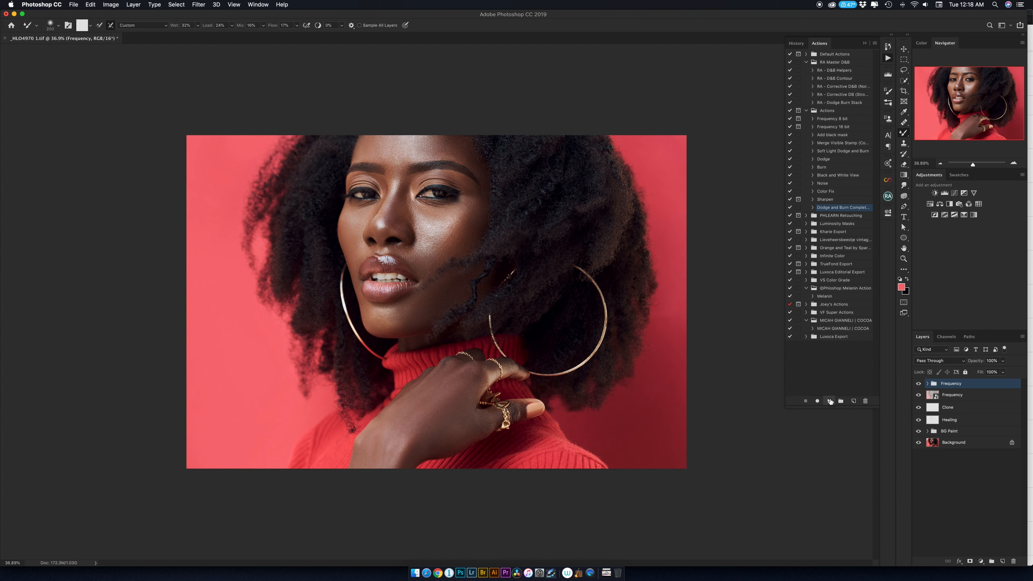
# - Run the Dodge and Burn Complete action and expand the resulting Dodge and Burn group
pyautogui.click(830, 401)
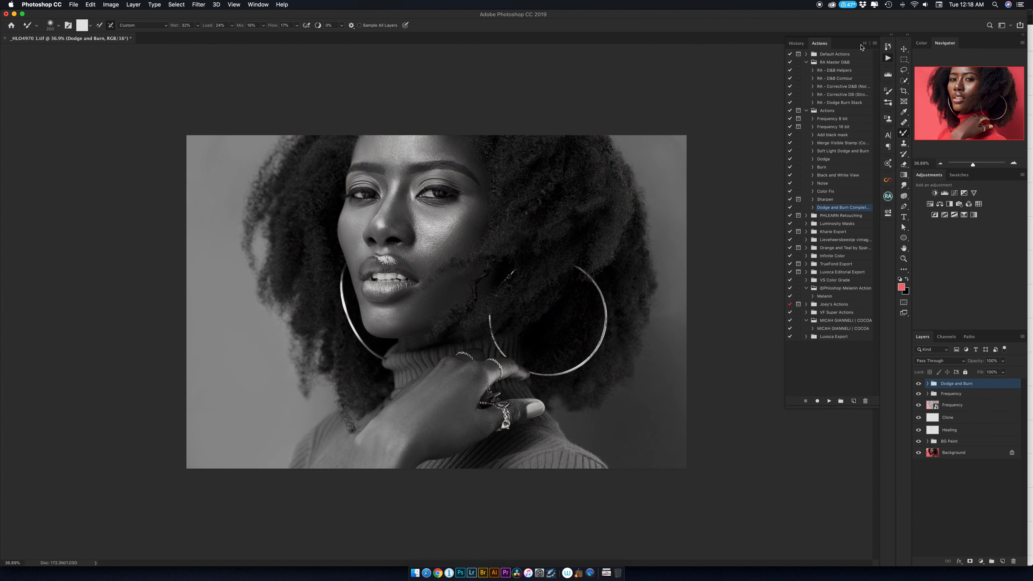
pyautogui.click(888, 58)
pyautogui.click(927, 383)
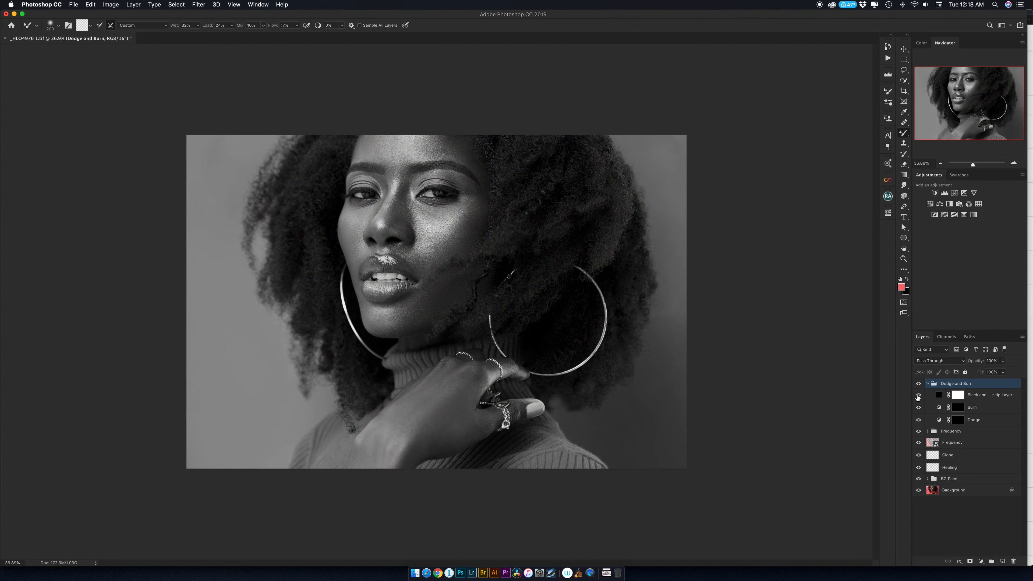
# - Target the Dodge layer's mask and set the Brush tool's flow to 3%
pyautogui.click(957, 419)
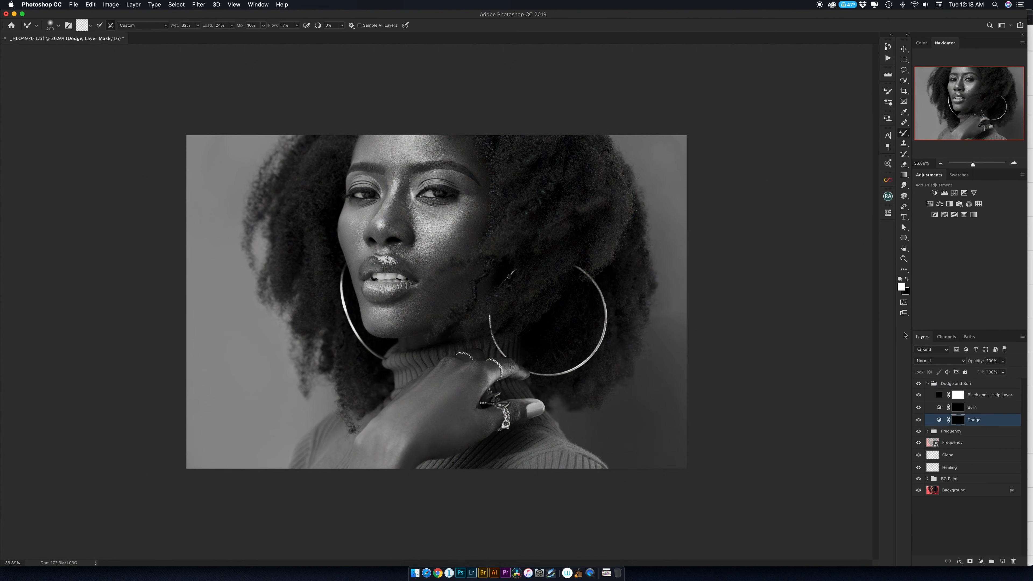
pyautogui.moveTo(903, 133); pyautogui.dragTo(935, 134)
pyautogui.moveTo(211, 26); pyautogui.dragTo(164, 27)
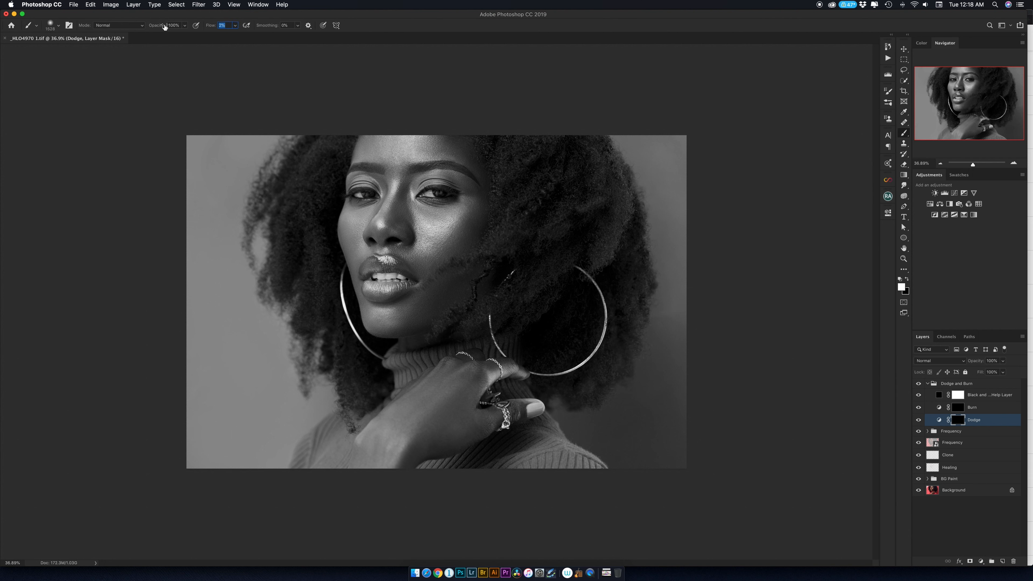
pyautogui.write('3')
pyautogui.press('Return')
# - Add a Curves adjustment above the black and white help layer and pull its shadows and highlights down to darken the view
pyautogui.click(971, 394)
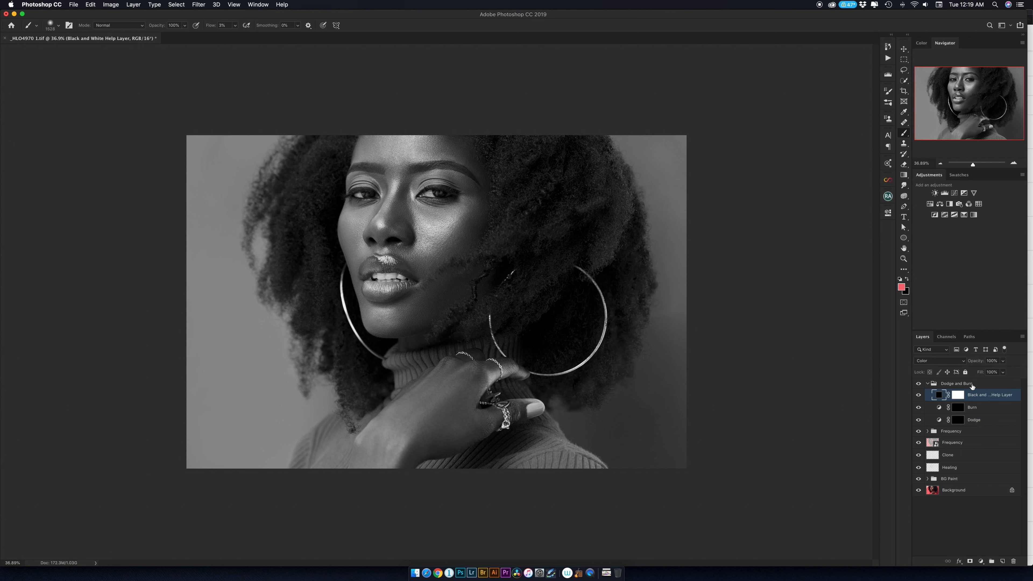
pyautogui.click(964, 193)
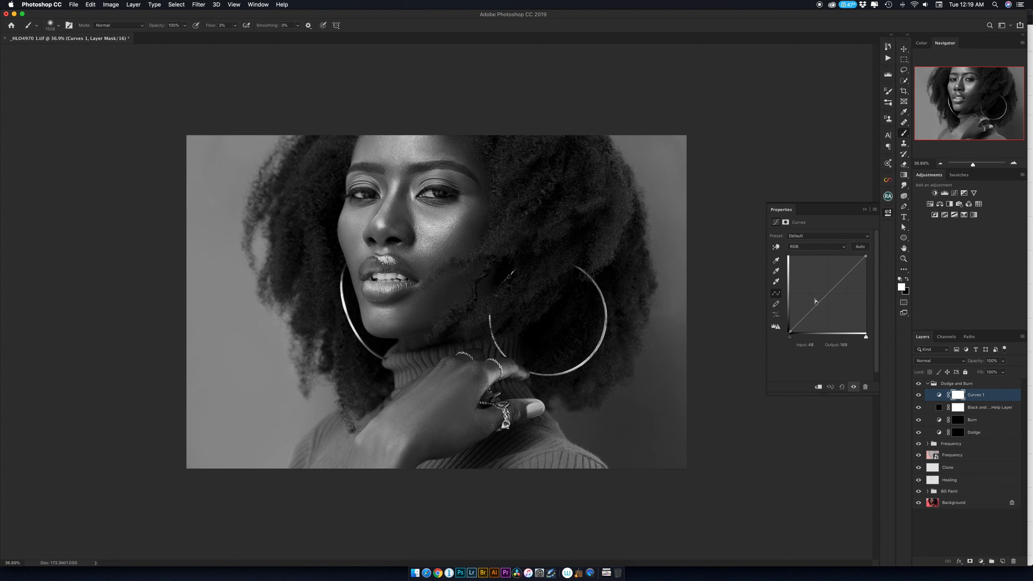
pyautogui.moveTo(810, 312); pyautogui.dragTo(809, 317)
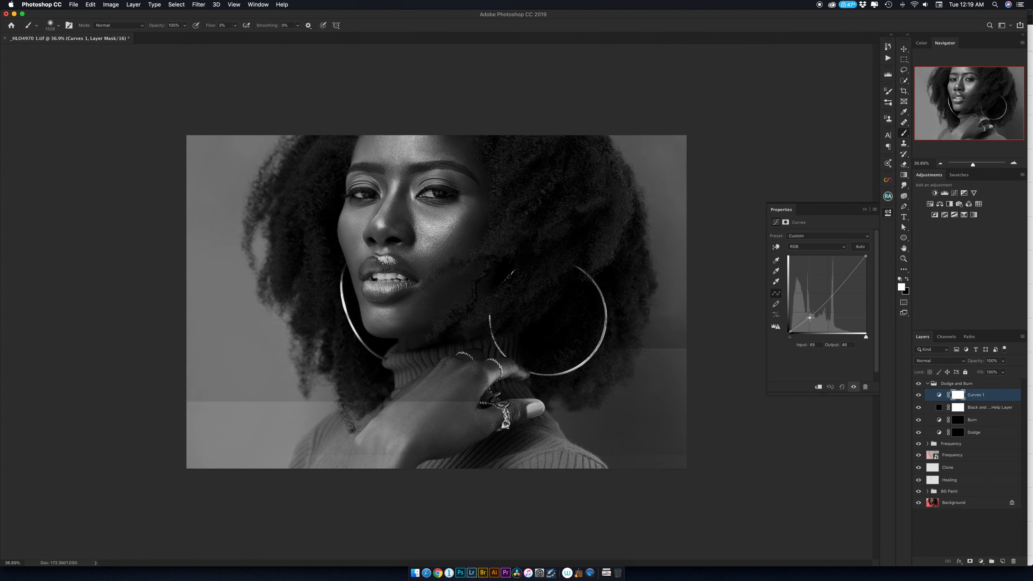
pyautogui.moveTo(846, 277); pyautogui.dragTo(847, 286)
pyautogui.moveTo(809, 318); pyautogui.dragTo(810, 322)
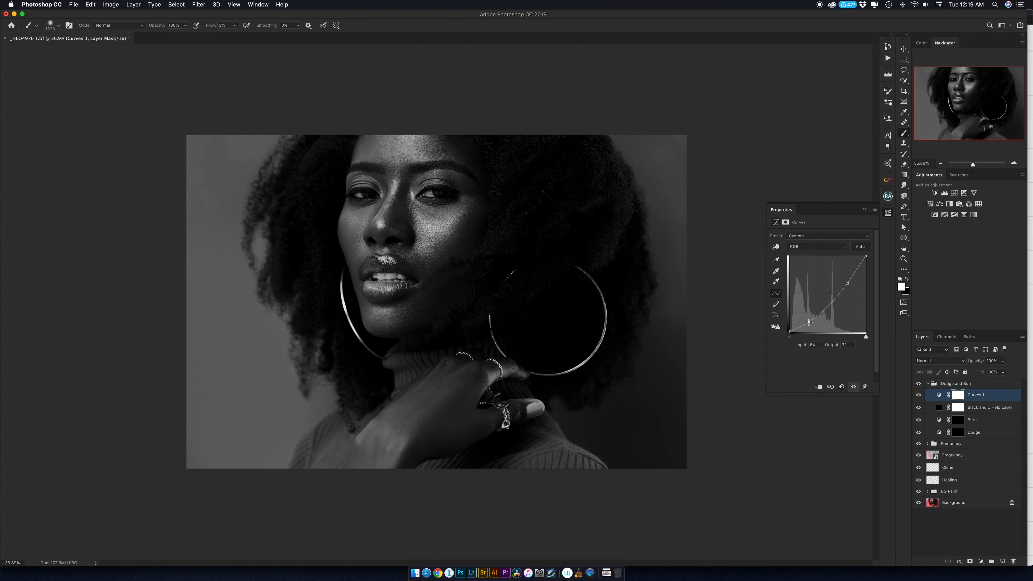
# - Lighten uneven areas of the face on the Dodge mask with a resized brush, toggling the layer to compare
pyautogui.click(959, 434)
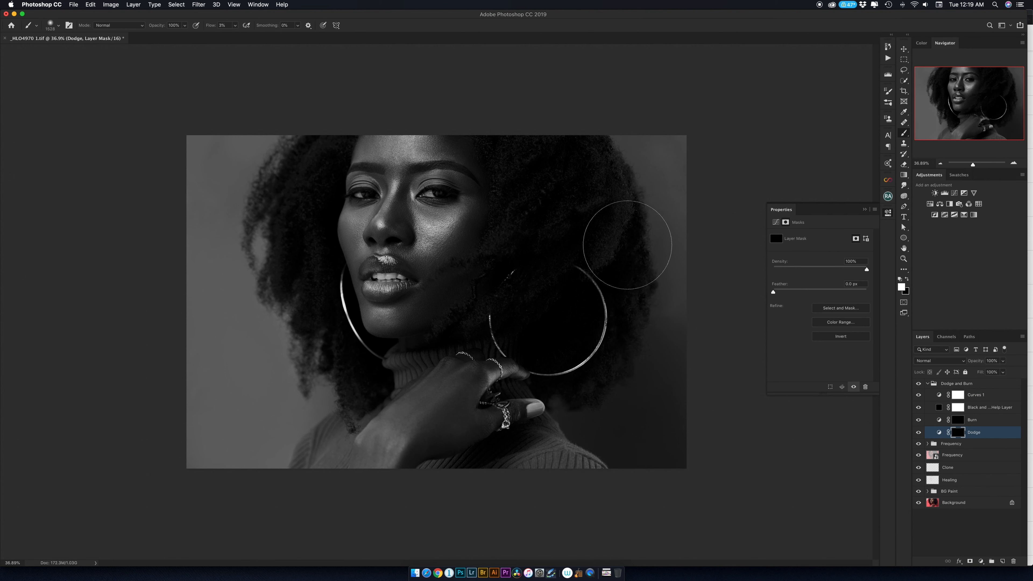
pyautogui.keyDown('ctrl'); pyautogui.keyDown('alt'); pyautogui.moveTo(416, 166); pyautogui.dragTo(313, 159); pyautogui.keyUp('alt'); pyautogui.keyUp('ctrl')
pyautogui.moveTo(420, 188)
pyautogui.keyDown('ctrl'); pyautogui.keyDown('alt'); pyautogui.mouseDown()
pyautogui.moveTo(403, 190)
pyautogui.moveTo(422, 211)
pyautogui.mouseUp(); pyautogui.keyUp('alt'); pyautogui.keyUp('ctrl')
pyautogui.click(852, 388)
pyautogui.click(853, 388)
pyautogui.click(919, 433)
pyautogui.click(919, 434)
pyautogui.click(919, 434)
pyautogui.click(918, 433)
pyautogui.click(918, 433)
pyautogui.click(919, 433)
# - Dodge the darker patches on the cheeks, chin and side of the face on the Dodge mask
pyautogui.moveTo(412, 230); pyautogui.dragTo(429, 238)
pyautogui.press('z')
pyautogui.moveTo(495, 249)
pyautogui.mouseDown()
pyautogui.moveTo(496, 265)
pyautogui.moveTo(472, 261)
pyautogui.mouseUp()
pyautogui.press('b')
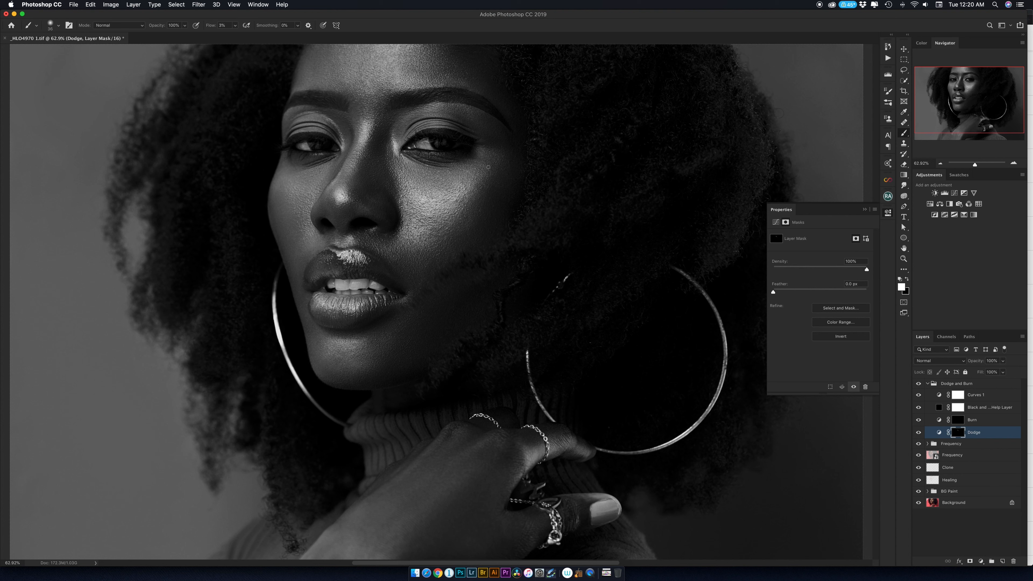
pyautogui.moveTo(362, 337)
pyautogui.mouseDown()
pyautogui.moveTo(385, 337)
pyautogui.moveTo(338, 356)
pyautogui.mouseUp()
pyautogui.moveTo(279, 206); pyautogui.dragTo(270, 207)
# - Burn the bright spots on the upper and lower lips on the Burn mask, adjusting the brush size
pyautogui.hotkey('alt', ']')
pyautogui.moveTo(378, 260); pyautogui.dragTo(373, 266)
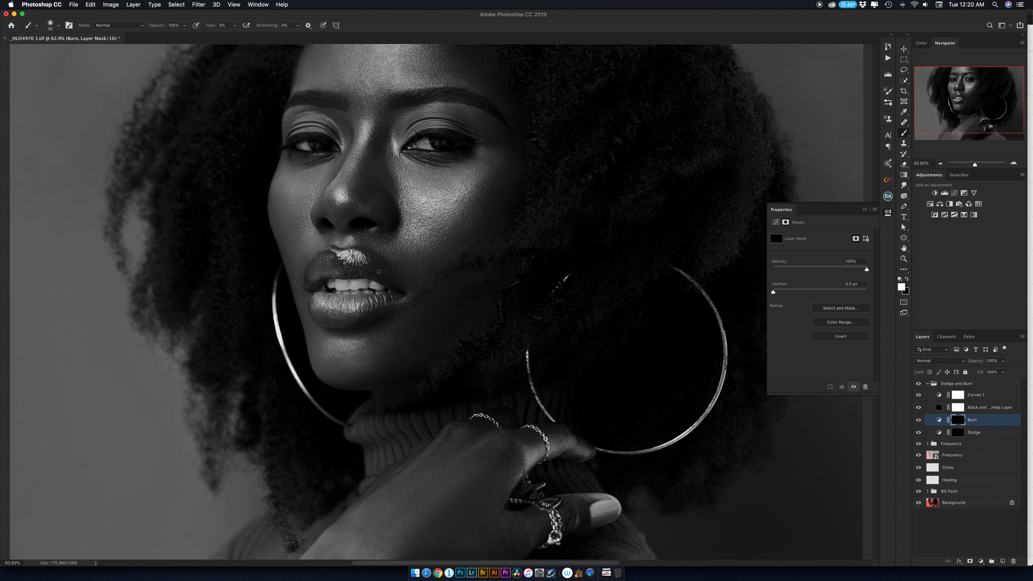
pyautogui.moveTo(336, 266); pyautogui.dragTo(354, 267)
pyautogui.moveTo(338, 318); pyautogui.dragTo(346, 317)
pyautogui.keyDown('ctrl'); pyautogui.keyDown('alt'); pyautogui.moveTo(369, 188); pyautogui.dragTo(344, 187); pyautogui.keyUp('alt'); pyautogui.keyUp('ctrl')
pyautogui.scroll(2, 510, 170)
pyautogui.hscroll(-1, 509, 169)
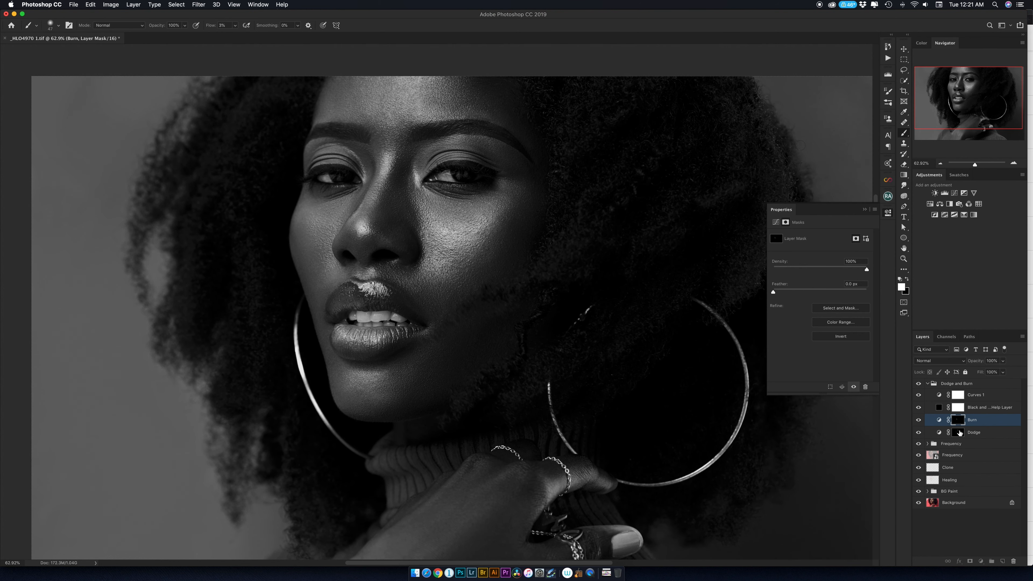
# - Dodge the chin, forehead and cheek on the Dodge mask with varying brush sizes, and compare with the layer hidden
pyautogui.hotkey('alt', '[')
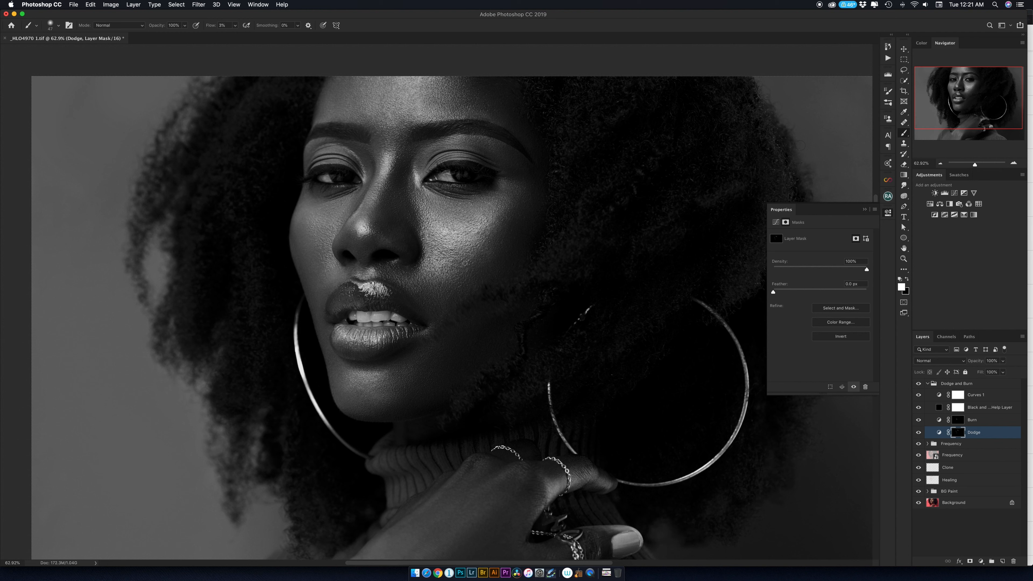
pyautogui.keyDown('ctrl'); pyautogui.keyDown('alt'); pyautogui.moveTo(404, 387); pyautogui.dragTo(412, 386); pyautogui.keyUp('alt'); pyautogui.keyUp('ctrl')
pyautogui.keyDown('ctrl'); pyautogui.keyDown('alt'); pyautogui.moveTo(376, 131); pyautogui.dragTo(387, 132); pyautogui.keyUp('alt'); pyautogui.keyUp('ctrl')
pyautogui.keyDown('ctrl'); pyautogui.keyDown('alt'); pyautogui.moveTo(513, 215); pyautogui.dragTo(506, 215); pyautogui.keyUp('alt'); pyautogui.keyUp('ctrl')
pyautogui.press('z')
pyautogui.moveTo(448, 300)
pyautogui.mouseDown()
pyautogui.moveTo(418, 300)
pyautogui.moveTo(426, 300)
pyautogui.mouseUp()
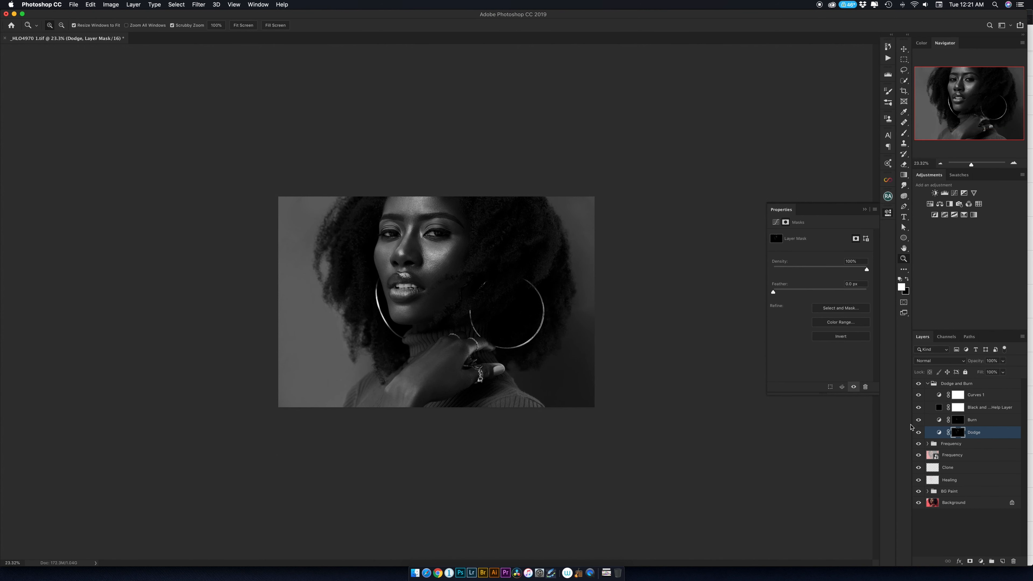
pyautogui.click(918, 433)
pyautogui.click(917, 434)
pyautogui.click(917, 433)
# - Burn bright areas of the skin on the Burn mask with an enlarged brush, toggling the layer's visibility to compare
pyautogui.click(957, 420)
pyautogui.press('b')
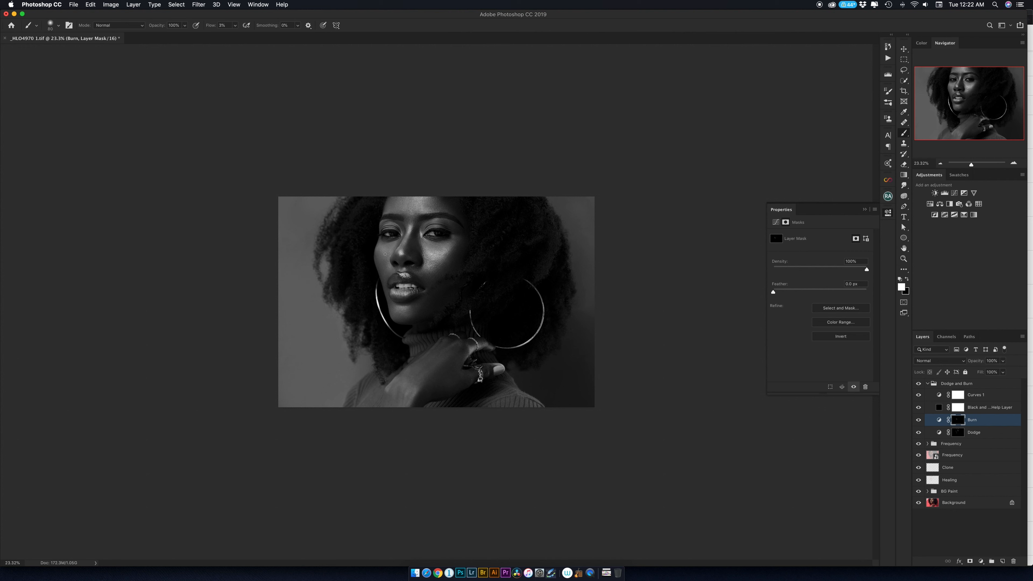
pyautogui.press(']')
pyautogui.press(']')
pyautogui.press(']')
pyautogui.press(']')
pyautogui.press(']')
pyautogui.press(']')
pyautogui.click(918, 420)
pyautogui.click(917, 419)
pyautogui.click(917, 420)
pyautogui.click(918, 420)
# - Burn the remaining bright patches on the Burn mask with varying brush sizes, and return to the Dodge mask
pyautogui.press(']')
pyautogui.press(']')
pyautogui.press(']')
pyautogui.press('[')
pyautogui.press('[')
pyautogui.press('[')
pyautogui.press(']')
pyautogui.press(']')
pyautogui.press(']')
pyautogui.press(']')
pyautogui.press(']')
pyautogui.hotkey('alt', '[')
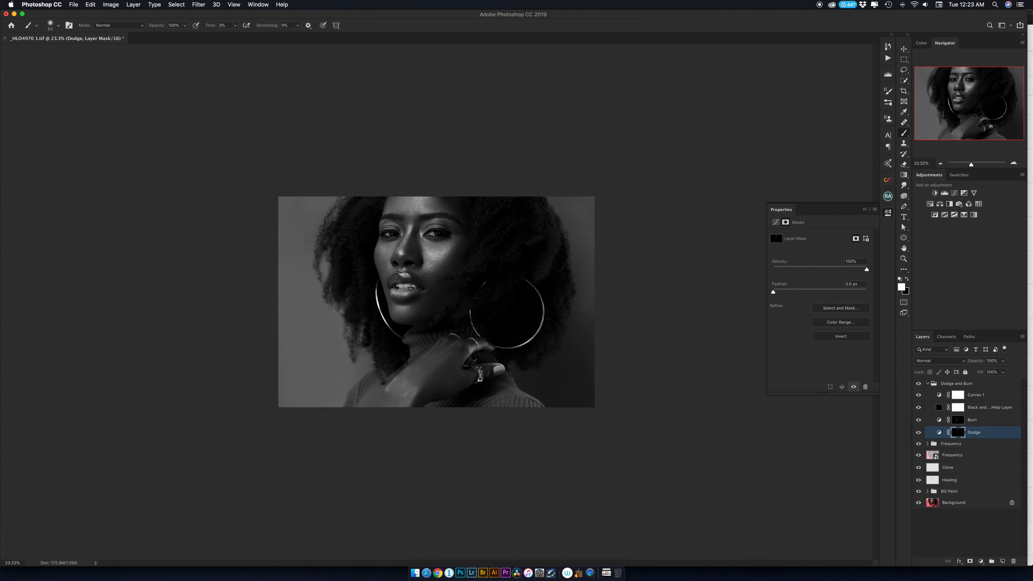
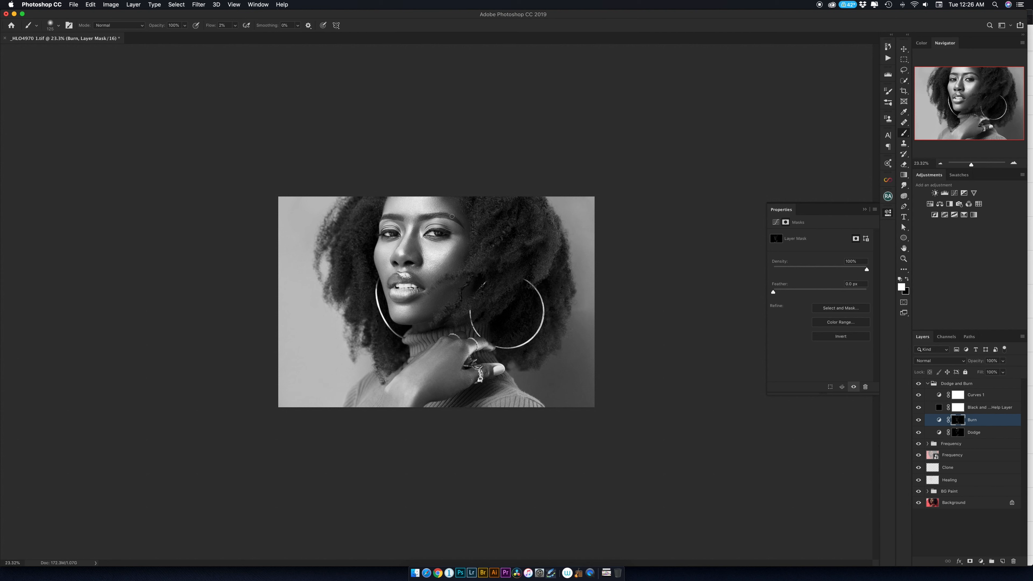
# - Darken the Curves 1 helper layer by lowering both the shadow and the highlight points of its curve
pyautogui.click(939, 395)
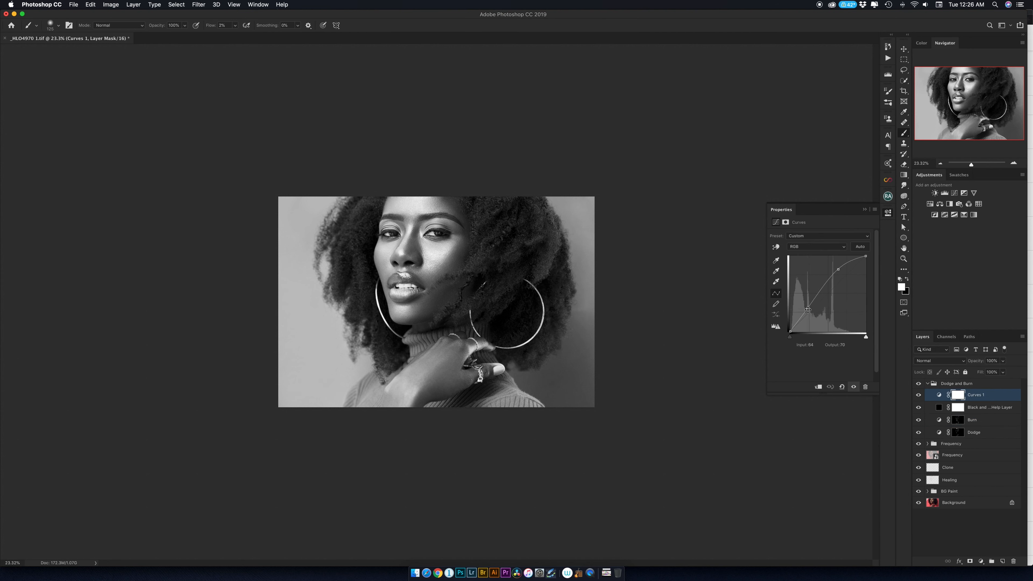
pyautogui.moveTo(808, 310); pyautogui.dragTo(809, 318)
pyautogui.moveTo(838, 269); pyautogui.dragTo(840, 278)
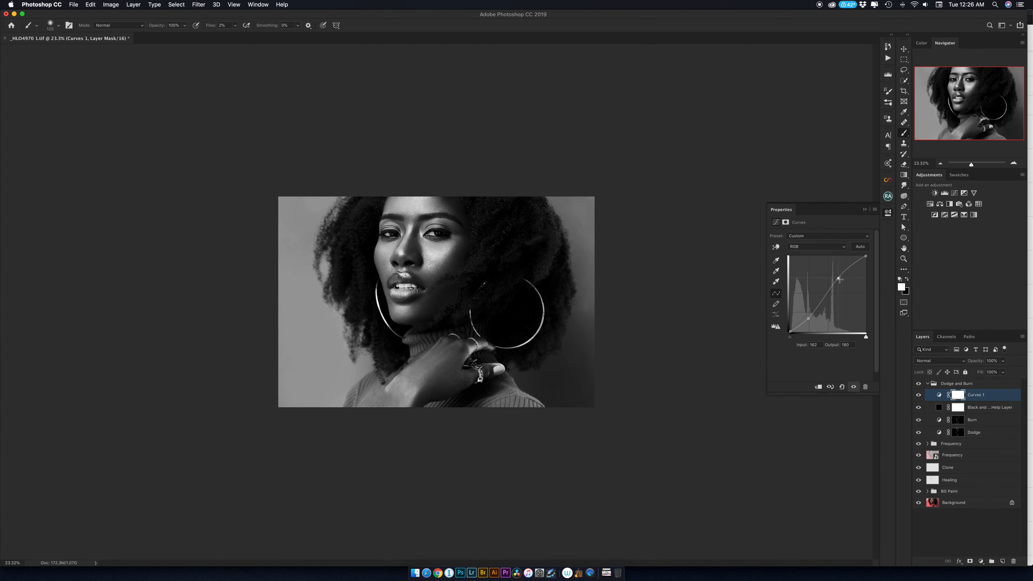
# - Even out tones on the hand and face, alternating between the Dodge and Burn masks with different brush sizes
pyautogui.click(958, 432)
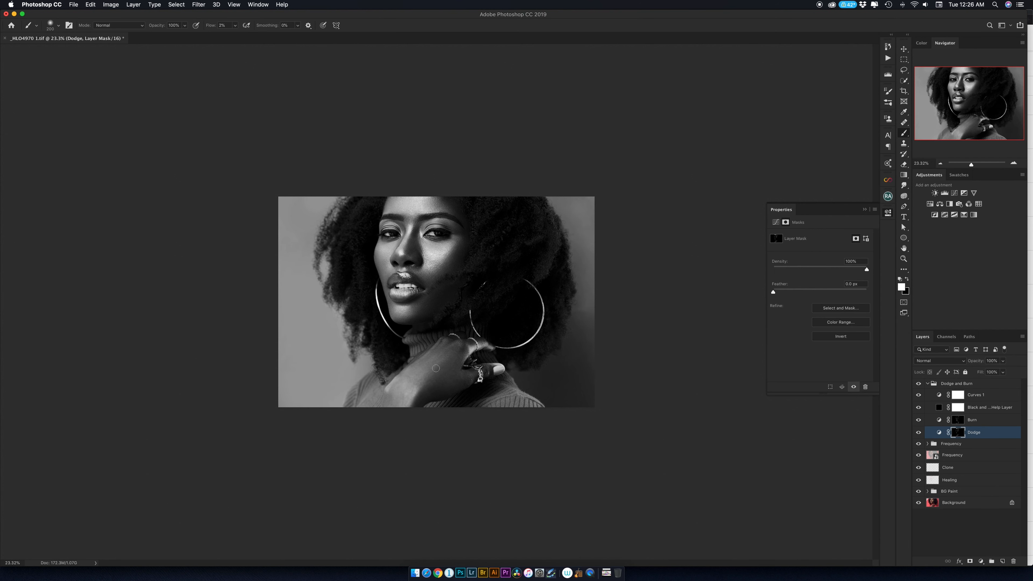
pyautogui.hotkey('alt', ']')
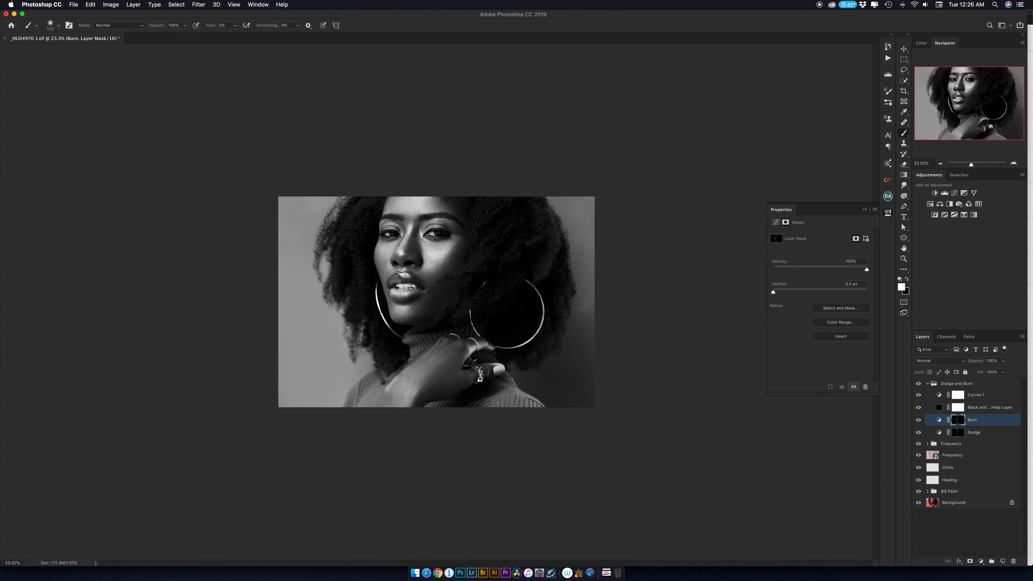
pyautogui.press('[')
pyautogui.press('[')
pyautogui.press('[')
pyautogui.hotkey('alt', '[')
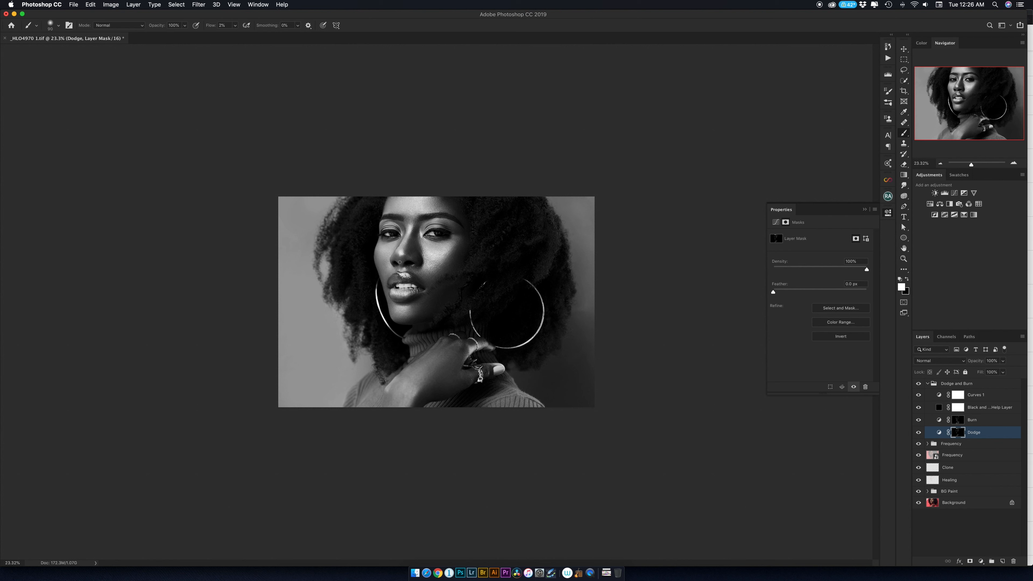
pyautogui.press(']')
pyautogui.press(']')
# - Hide the Curves 1 and black-and-white helper layers, and toggle the Dodge and Burn group to compare the retouch in color
pyautogui.click(919, 395)
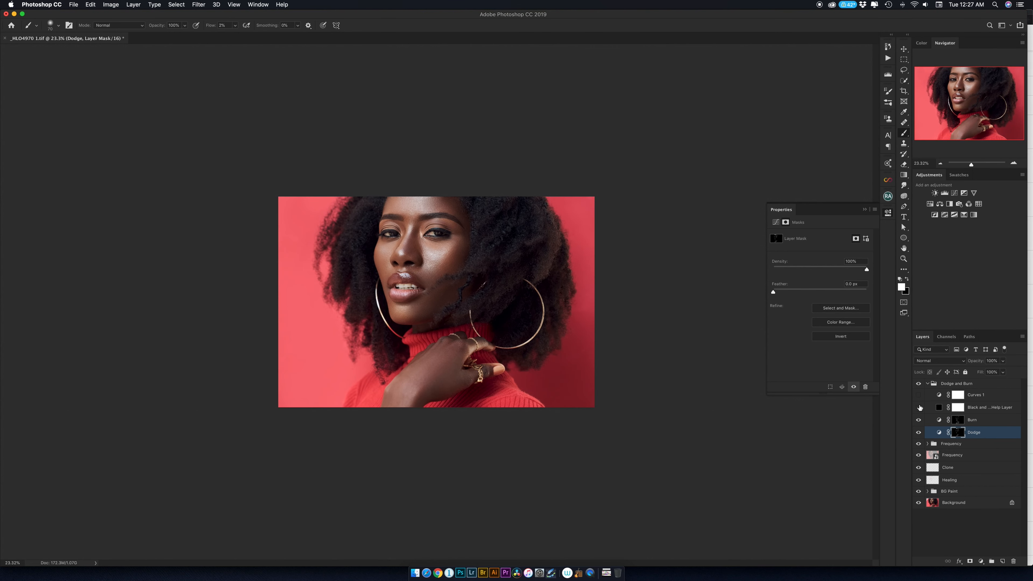
pyautogui.press('z')
pyautogui.moveTo(445, 262); pyautogui.dragTo(468, 265)
pyautogui.click(918, 384)
pyautogui.click(918, 384)
pyautogui.click(918, 384)
pyautogui.click(918, 383)
pyautogui.click(920, 384)
pyautogui.click(920, 384)
pyautogui.click(920, 385)
pyautogui.click(920, 384)
pyautogui.click(920, 384)
pyautogui.click(920, 384)
pyautogui.moveTo(509, 190)
pyautogui.mouseDown()
pyautogui.moveTo(447, 162)
pyautogui.moveTo(435, 179)
pyautogui.mouseUp()
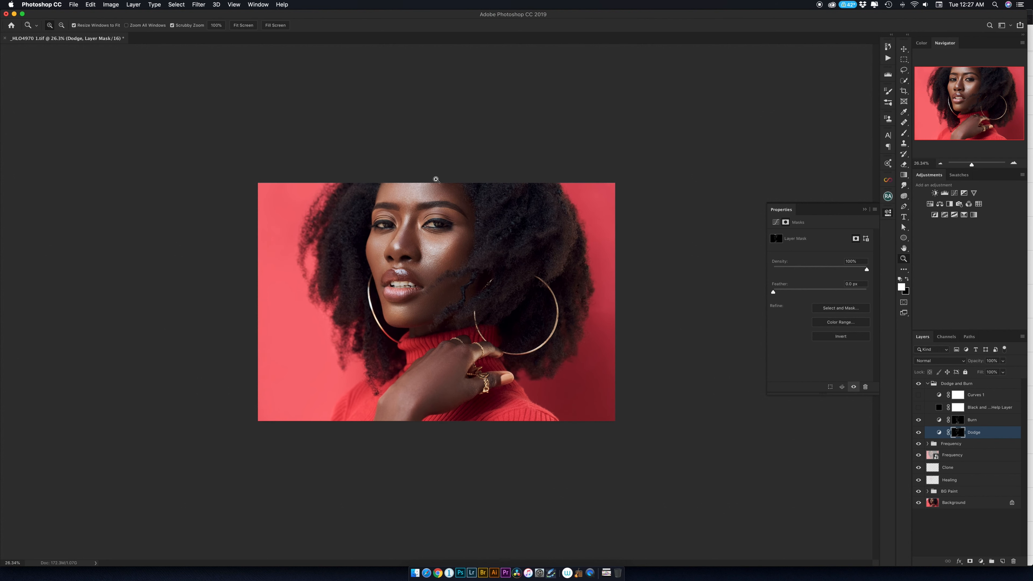
# - Touch up remaining uneven skin around the forehead on the Dodge mask with a smaller brush
pyautogui.press('b')
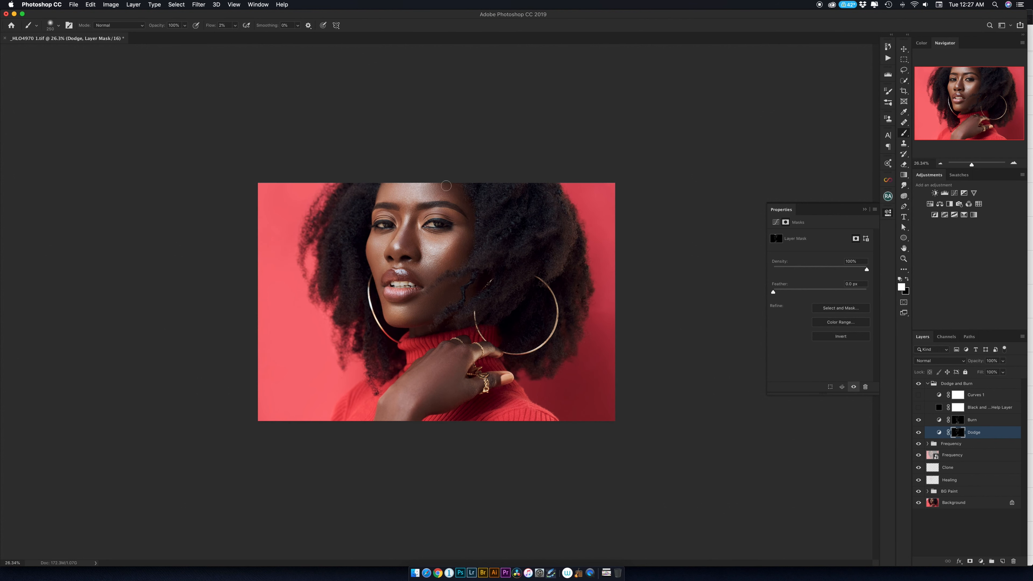
pyautogui.press('[')
pyautogui.press('[')
pyautogui.press('z')
pyautogui.moveTo(393, 254); pyautogui.dragTo(420, 204)
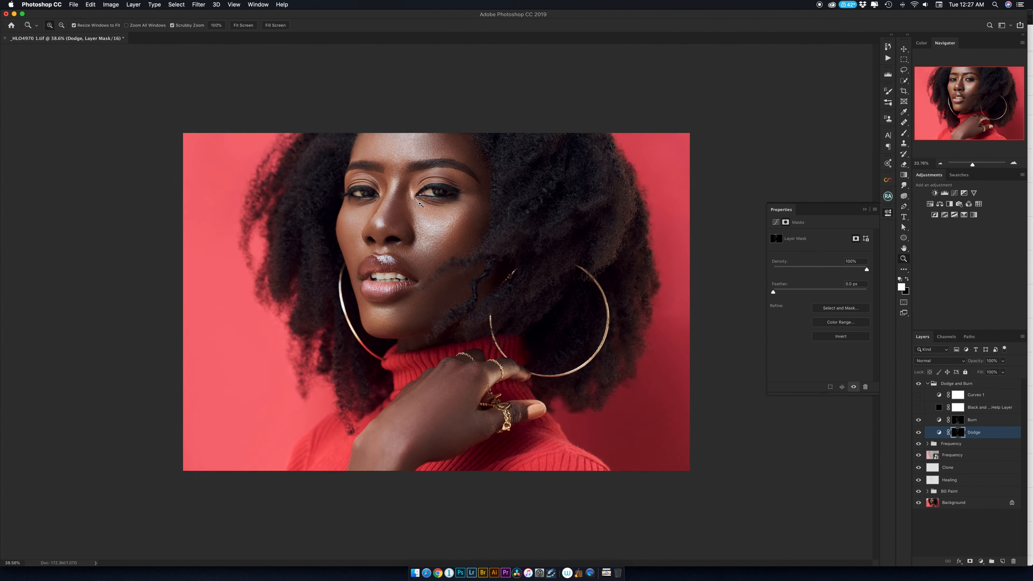
# - Collapse the Dodge and Burn group and run the Dodge and Burn Complete action to add a second group above it
pyautogui.click(927, 383)
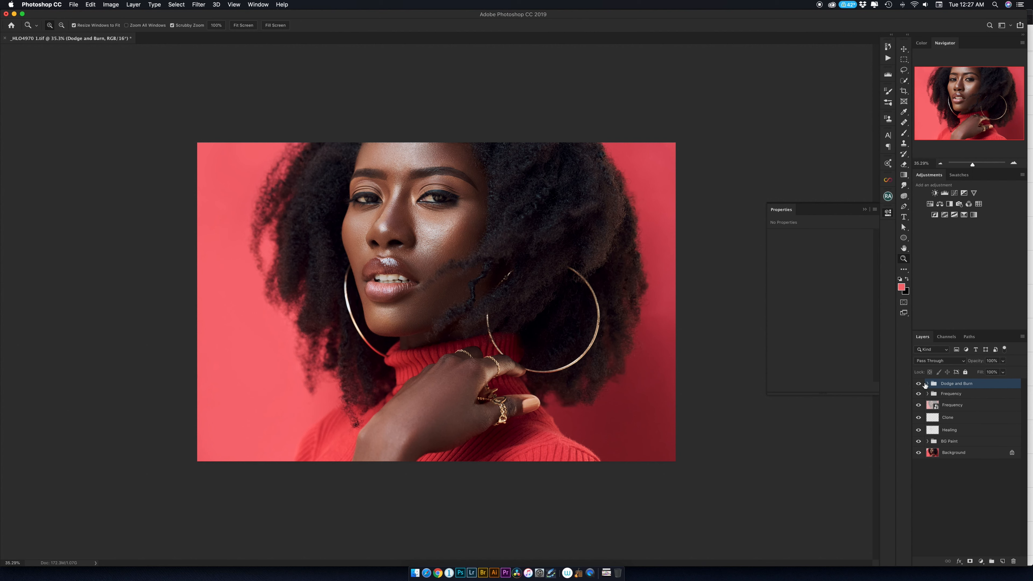
pyautogui.click(888, 59)
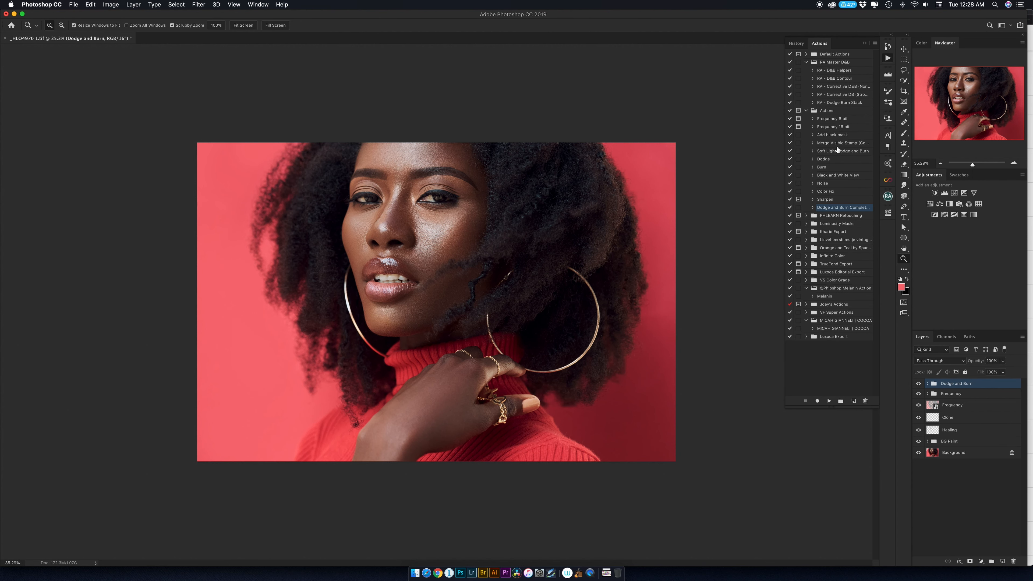
pyautogui.click(829, 401)
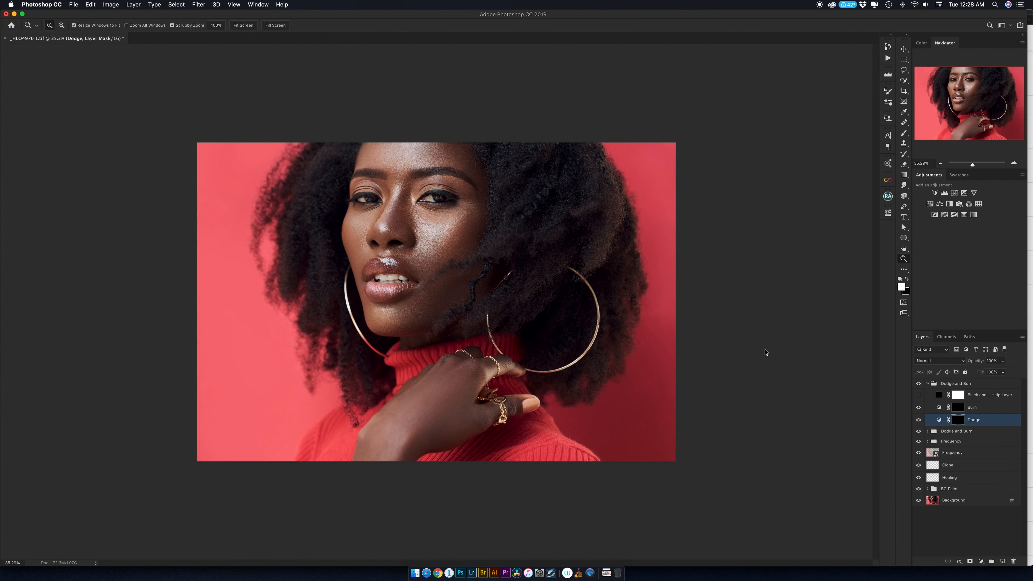
# - Brighten the forehead and cheek highlights on the new Dodge mask, toggling the layer to compare
pyautogui.press('b')
pyautogui.moveTo(400, 160)
pyautogui.mouseDown()
pyautogui.moveTo(425, 163)
pyautogui.moveTo(417, 138)
pyautogui.moveTo(410, 149)
pyautogui.mouseUp()
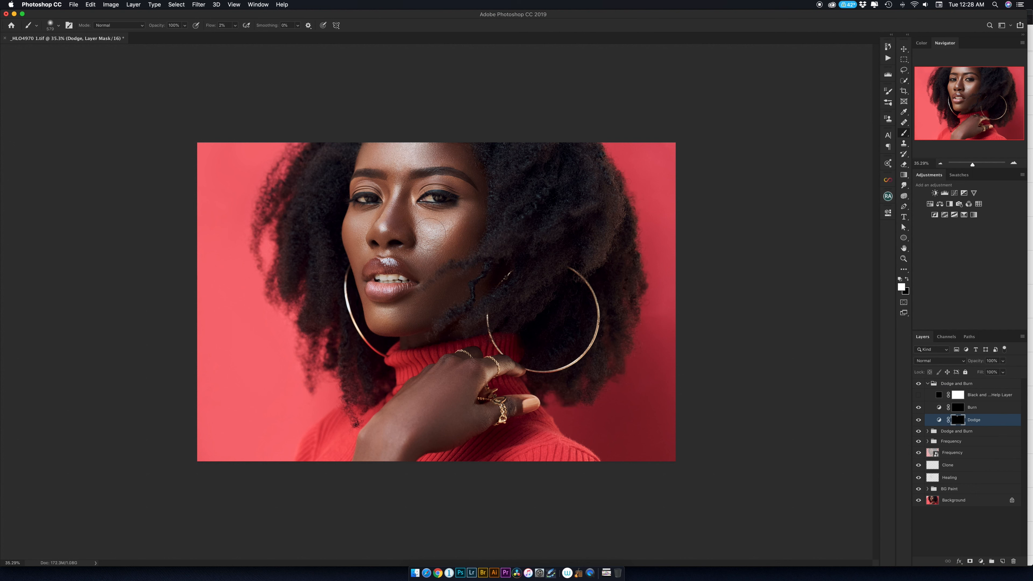
pyautogui.moveTo(433, 232); pyautogui.dragTo(443, 221)
pyautogui.click(918, 421)
pyautogui.click(918, 420)
pyautogui.click(918, 421)
pyautogui.click(919, 420)
pyautogui.click(918, 420)
pyautogui.click(918, 421)
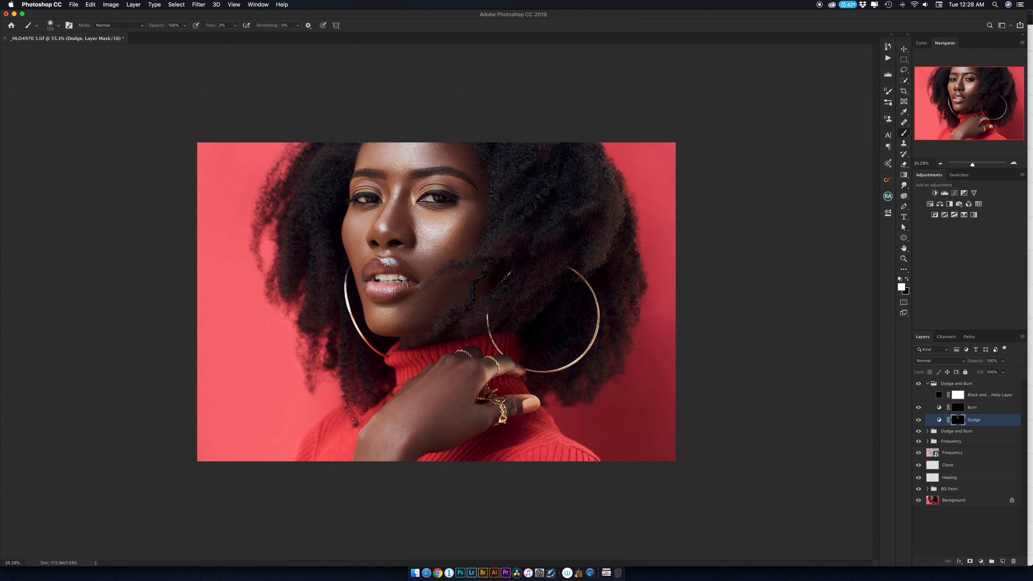
# - Darken the shadowed side of the face along the hairline on the new Burn mask with a large brush, and reduce the brush size
pyautogui.press(']')
pyautogui.press(']')
pyautogui.press(']')
pyautogui.press(']')
pyautogui.click(958, 407)
pyautogui.press(']')
pyautogui.press(']')
pyautogui.press(']')
pyautogui.press(']')
pyautogui.press(']')
pyautogui.moveTo(491, 178)
pyautogui.mouseDown()
pyautogui.moveTo(483, 283)
pyautogui.moveTo(471, 267)
pyautogui.mouseUp()
pyautogui.press('[')
pyautogui.press('[')
pyautogui.press('[')
pyautogui.press('[')
pyautogui.press('[')
pyautogui.press('[')
pyautogui.press('[')
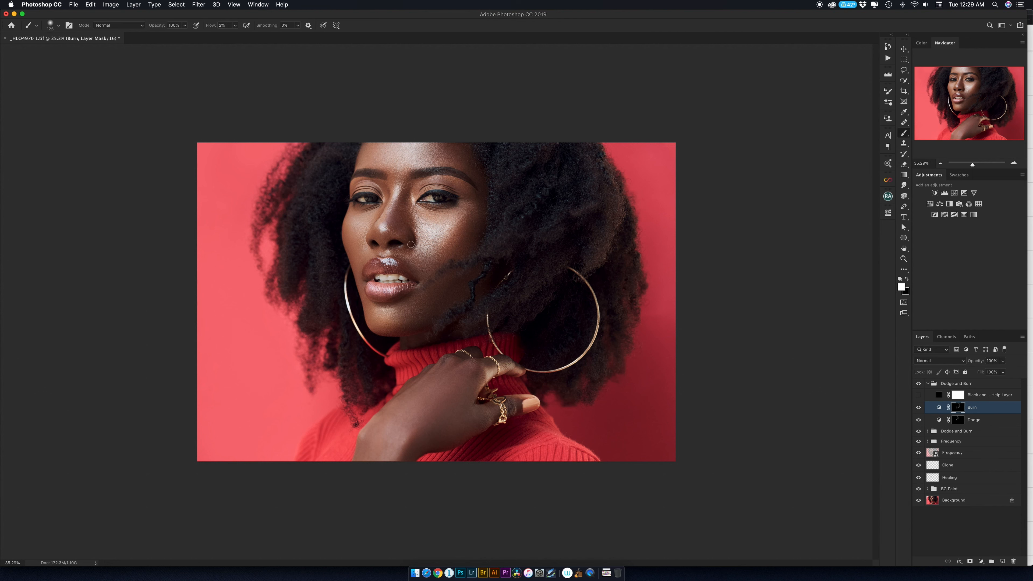
# - Deepen the contour shadows around the nose and face on the Burn mask, varying the brush size
pyautogui.press(']')
pyautogui.press(']')
pyautogui.press(']')
pyautogui.press(']')
pyautogui.press(']')
pyautogui.press(']')
pyautogui.press(']')
pyautogui.press(']')
pyautogui.press(']')
pyautogui.press(']')
pyautogui.press('[')
pyautogui.press('[')
pyautogui.press('[')
pyautogui.press('[')
pyautogui.press(']')
pyautogui.press(']')
# - Collapse the second Dodge and Burn group and run the Dodge and Burn Complete action to add a third group
pyautogui.press('z')
pyautogui.moveTo(429, 178)
pyautogui.mouseDown()
pyautogui.moveTo(475, 205)
pyautogui.moveTo(470, 184)
pyautogui.mouseUp()
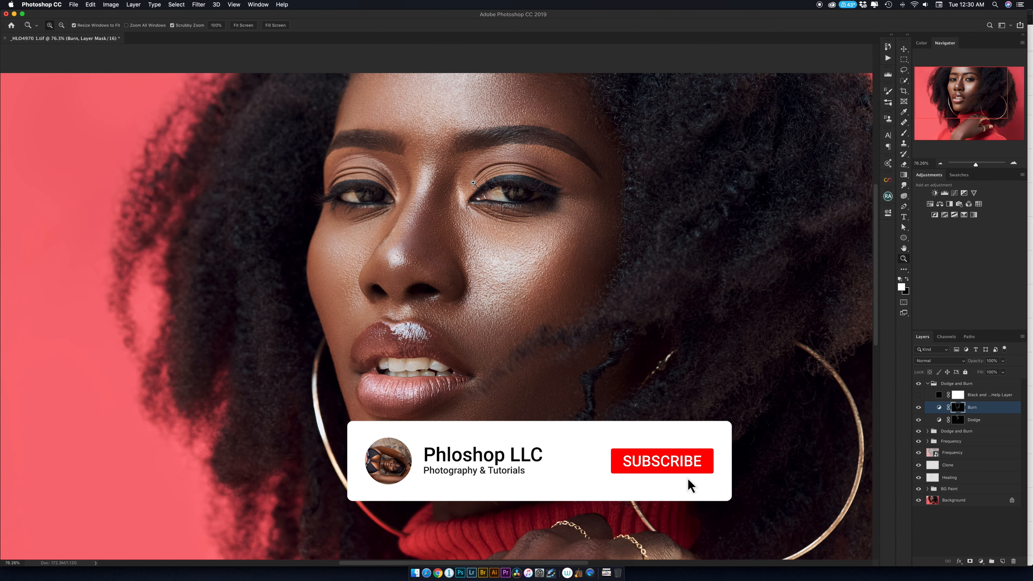
pyautogui.click(927, 383)
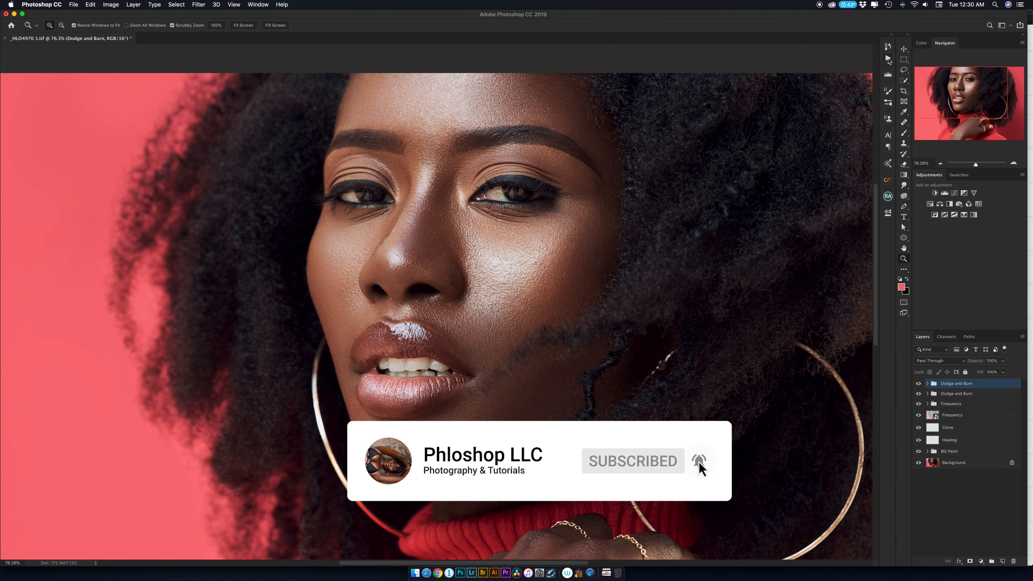
pyautogui.hotkey('alt', 'F9')
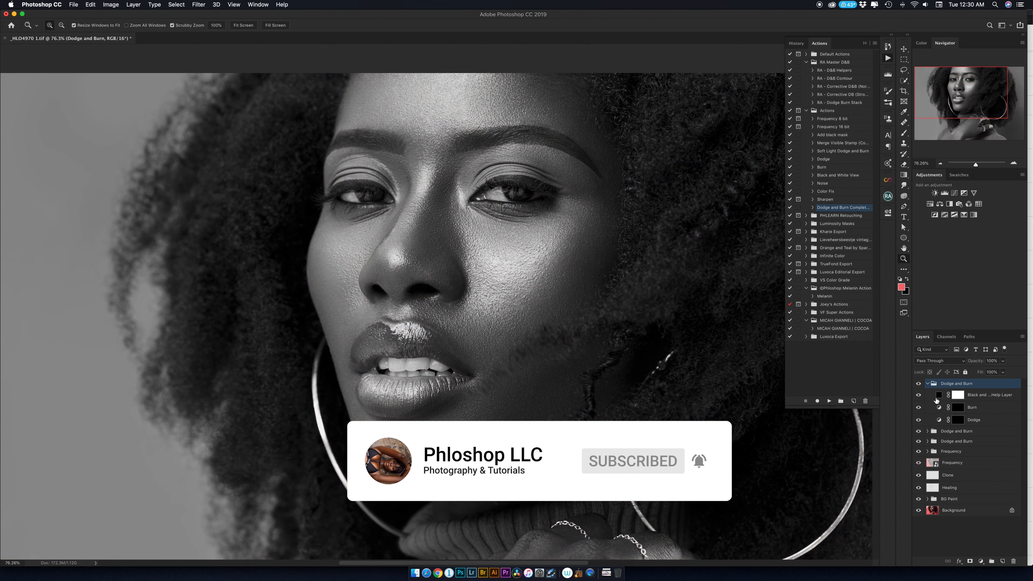
# - Set the brush flow to 20% and dodge highlights on the eyelid, nose, lips and eye on the third group's Dodge mask
pyautogui.press('b')
pyautogui.moveTo(208, 26); pyautogui.dragTo(215, 27)
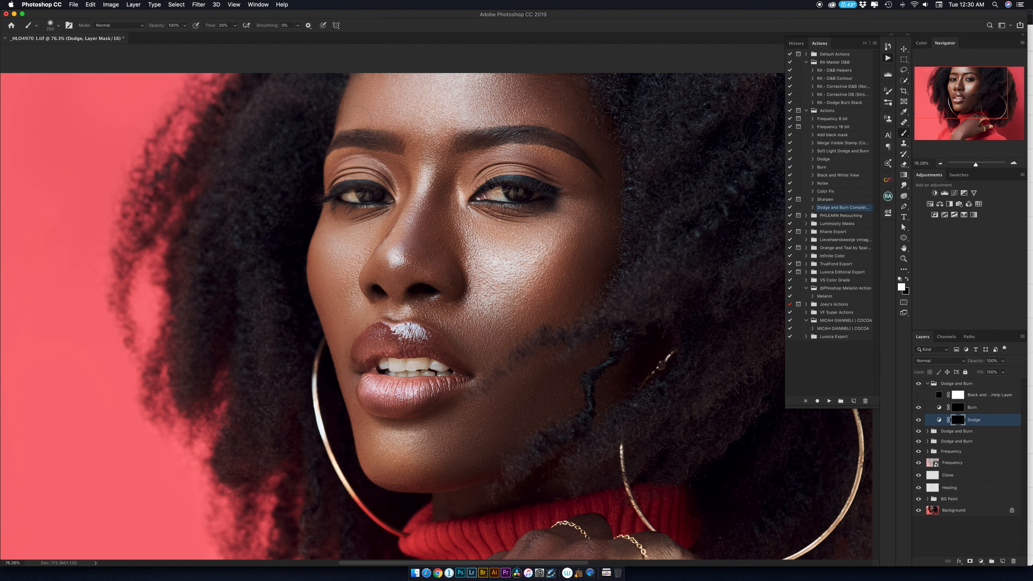
pyautogui.moveTo(515, 172); pyautogui.dragTo(482, 170)
pyautogui.moveTo(415, 251); pyautogui.dragTo(424, 250)
pyautogui.keyDown('ctrl'); pyautogui.keyDown('alt'); pyautogui.click(413, 330); pyautogui.keyUp('alt'); pyautogui.keyUp('ctrl')
pyautogui.moveTo(392, 330); pyautogui.dragTo(399, 330)
pyautogui.moveTo(416, 388); pyautogui.dragTo(423, 388)
pyautogui.moveTo(512, 188)
pyautogui.mouseDown()
pyautogui.moveTo(496, 188)
pyautogui.moveTo(516, 191)
pyautogui.mouseUp()
# - Set the brush flow to 100% and burn the lash lines of both eyes on the third group's Burn mask
pyautogui.hotkey('shift', '0')
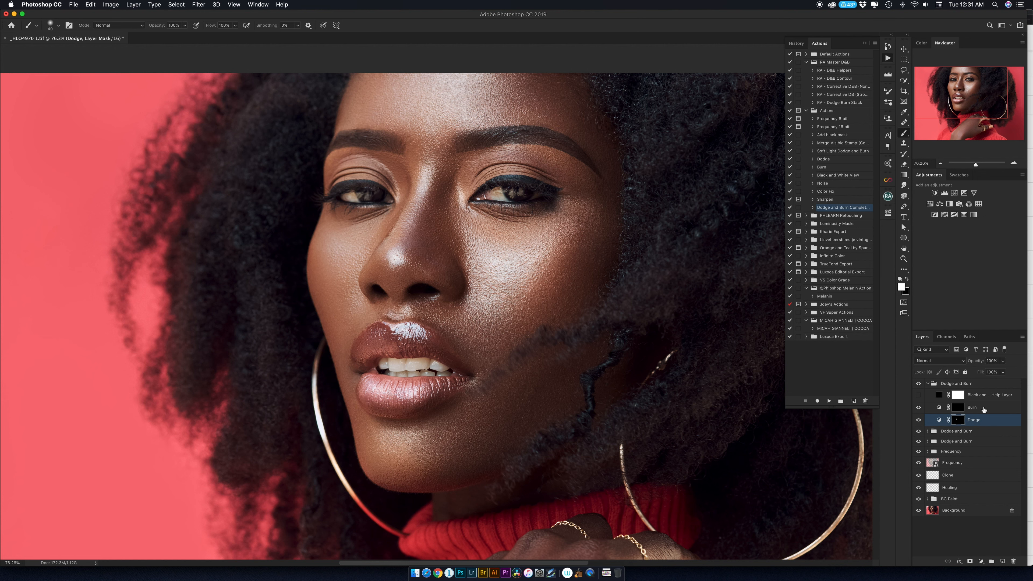
pyautogui.click(958, 408)
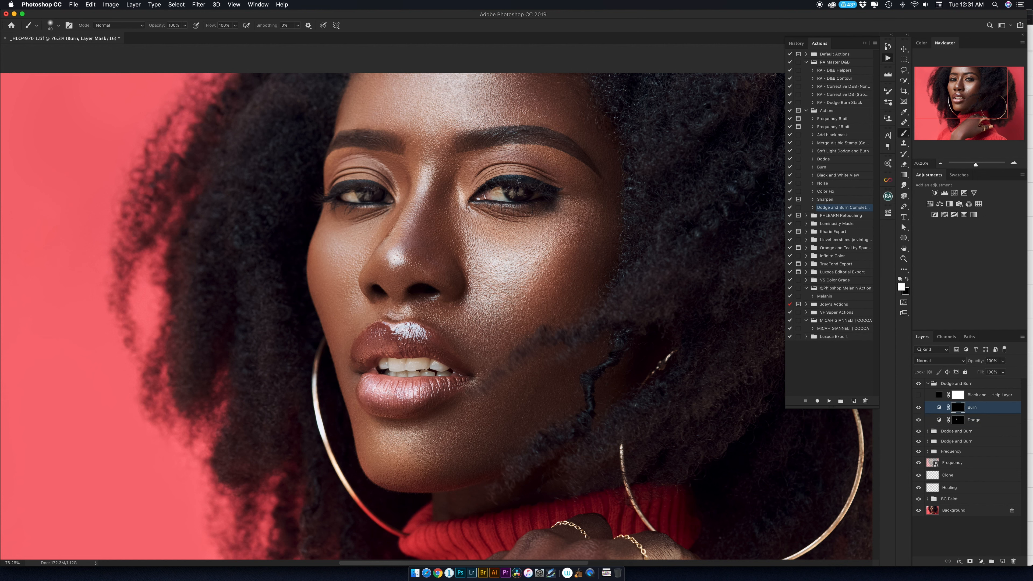
pyautogui.moveTo(544, 201); pyautogui.dragTo(468, 203)
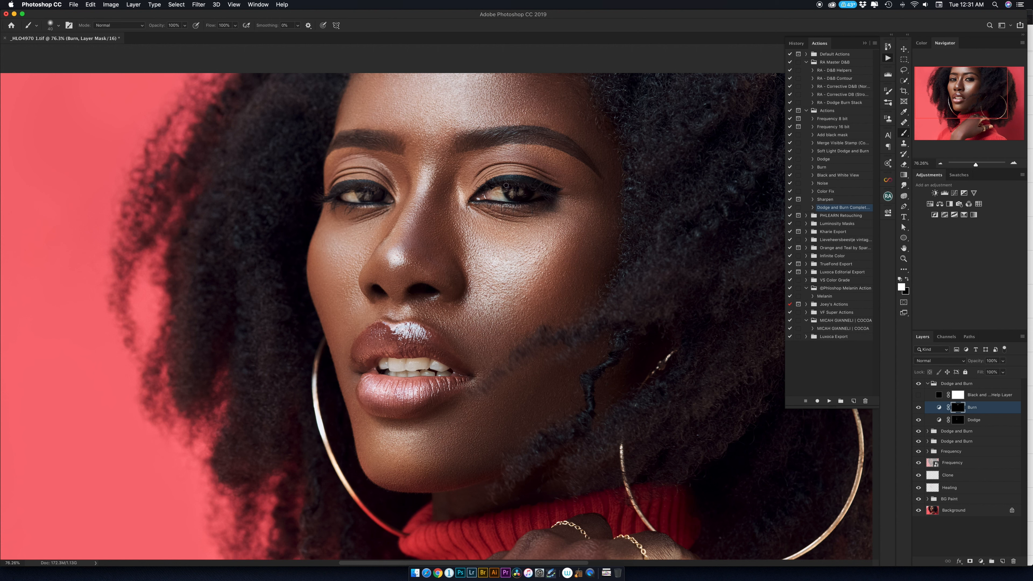
pyautogui.moveTo(356, 183)
pyautogui.mouseDown()
pyautogui.moveTo(335, 192)
pyautogui.moveTo(368, 183)
pyautogui.moveTo(390, 193)
pyautogui.moveTo(353, 202)
pyautogui.moveTo(397, 201)
pyautogui.mouseUp()
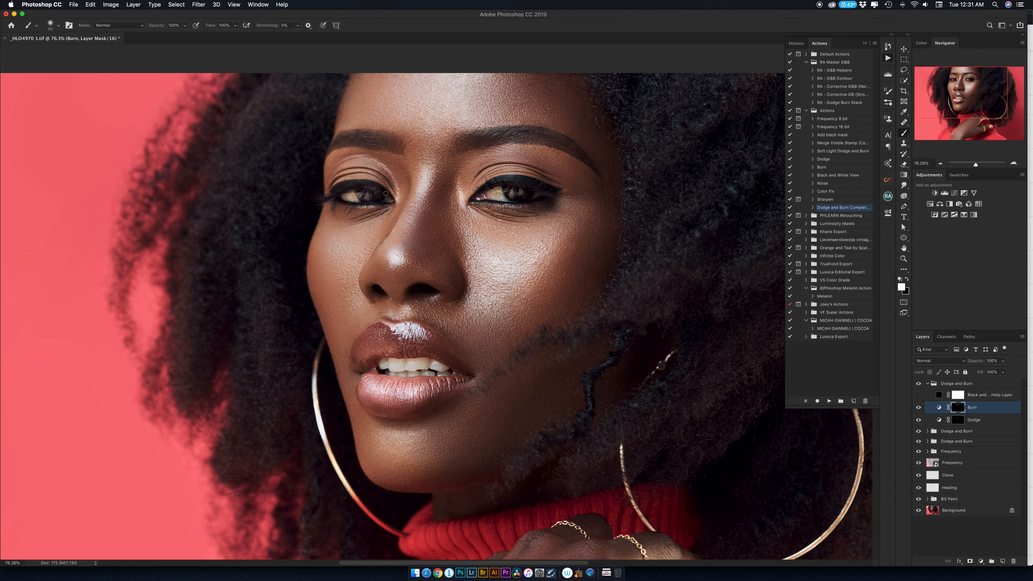
# - Reduce the brush flow, burn the edges of the lips on the Burn mask, and dodge the lips on the Dodge mask
pyautogui.press('z')
pyautogui.moveTo(553, 249); pyautogui.dragTo(498, 249)
pyautogui.press('b')
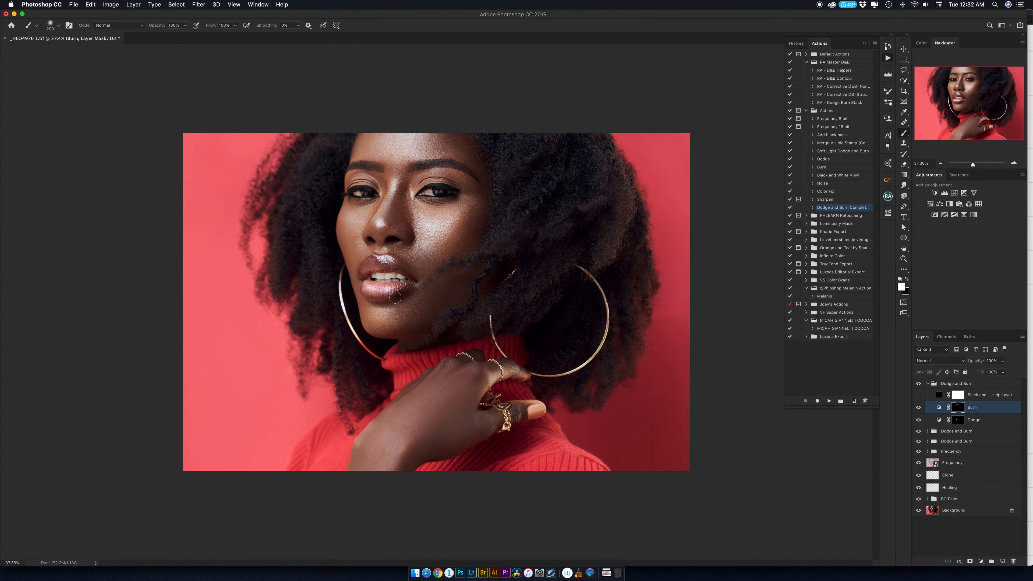
pyautogui.moveTo(209, 27); pyautogui.dragTo(178, 34)
pyautogui.moveTo(368, 296)
pyautogui.mouseDown()
pyautogui.moveTo(361, 275)
pyautogui.moveTo(400, 275)
pyautogui.moveTo(369, 263)
pyautogui.moveTo(382, 286)
pyautogui.moveTo(372, 283)
pyautogui.mouseUp()
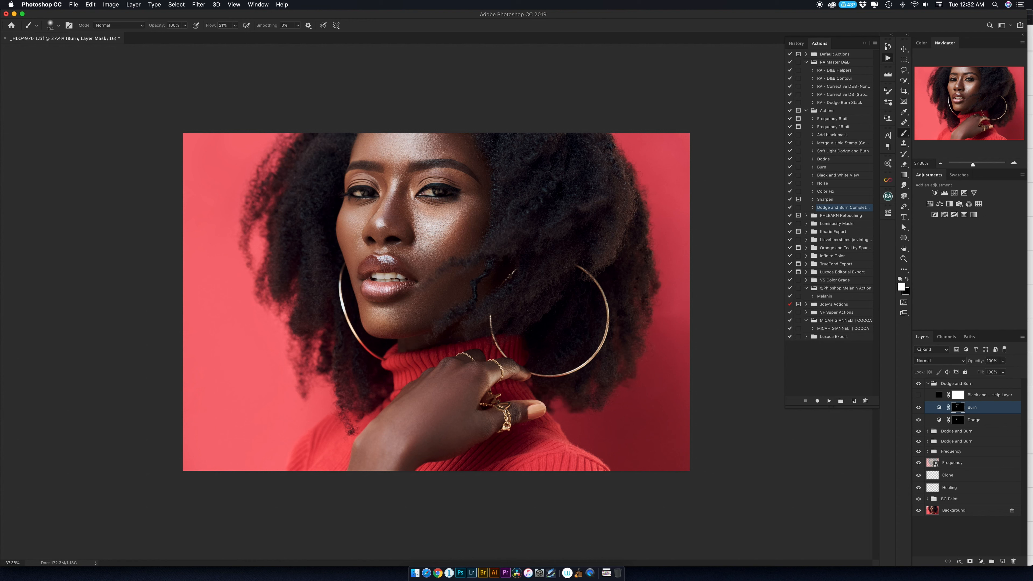
pyautogui.hotkey('alt', '[')
pyautogui.moveTo(392, 279); pyautogui.dragTo(374, 277)
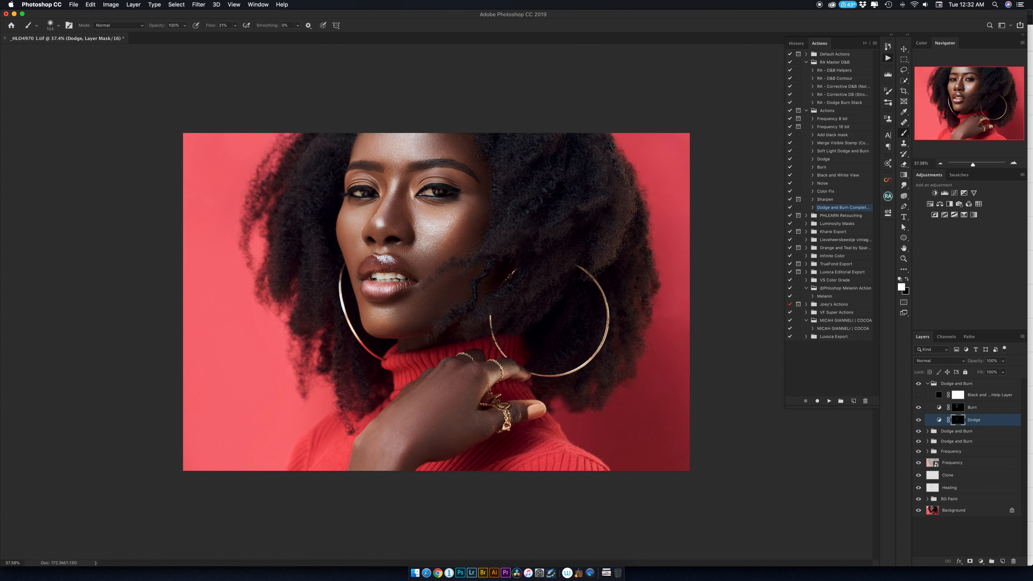
# - Collapse the third Dodge and Burn group, lower its opacity, and toggle its visibility to compare
pyautogui.click(928, 384)
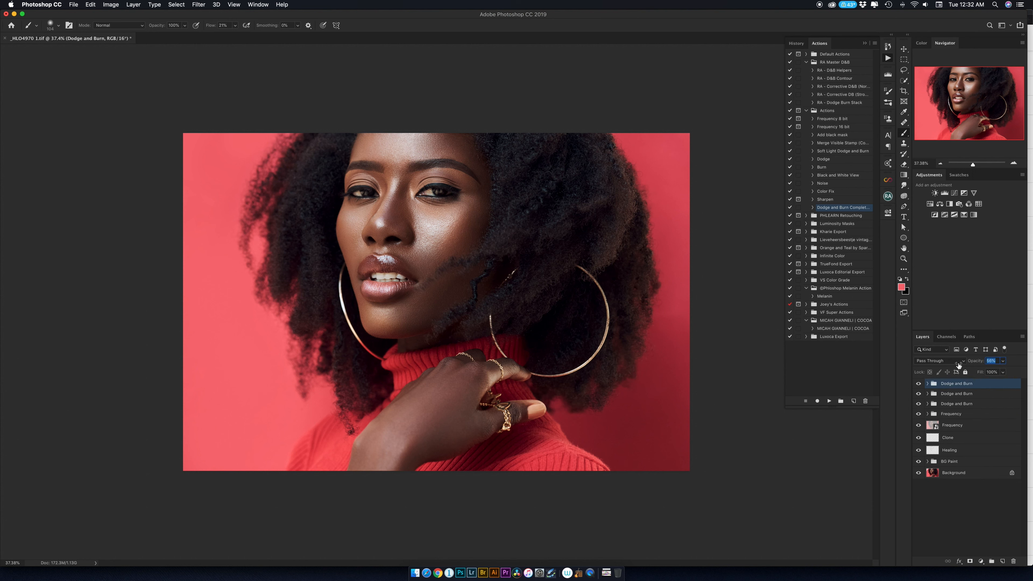
pyautogui.click(919, 384)
pyautogui.click(919, 385)
pyautogui.click(918, 384)
pyautogui.click(918, 384)
pyautogui.click(517, 164)
pyautogui.click(573, 184)
# - Add a Curves adjustment layer that lifts the midtones from input 112 to output 167, and invert its mask to black
pyautogui.press('z')
pyautogui.moveTo(391, 216)
pyautogui.mouseDown()
pyautogui.moveTo(663, 232)
pyautogui.moveTo(633, 234)
pyautogui.mouseUp()
pyautogui.click(954, 193)
pyautogui.moveTo(823, 299); pyautogui.dragTo(822, 281)
pyautogui.press('super+i')
pyautogui.press('b')
# - Paint the brightening Curves into both eyes with a small brush, set the layer's opacity to 51%, and toggle it to compare
pyautogui.keyDown('ctrl'); pyautogui.keyDown('alt'); pyautogui.moveTo(482, 159); pyautogui.dragTo(472, 159); pyautogui.keyUp('alt'); pyautogui.keyUp('ctrl')
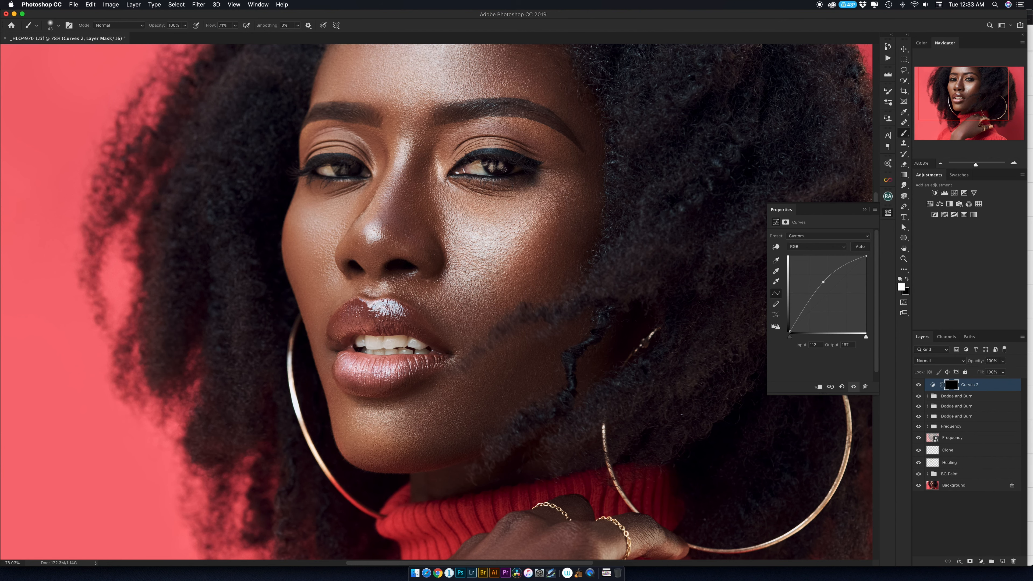
pyautogui.moveTo(344, 172); pyautogui.dragTo(350, 166)
pyautogui.press('z')
pyautogui.moveTo(516, 191); pyautogui.dragTo(488, 203)
pyautogui.press('5')
pyautogui.press('1')
pyautogui.click(919, 385)
pyautogui.click(918, 385)
# - Add a new layer and paint both eyes in white with a small brush at 3% flow
pyautogui.moveTo(397, 217); pyautogui.dragTo(463, 206)
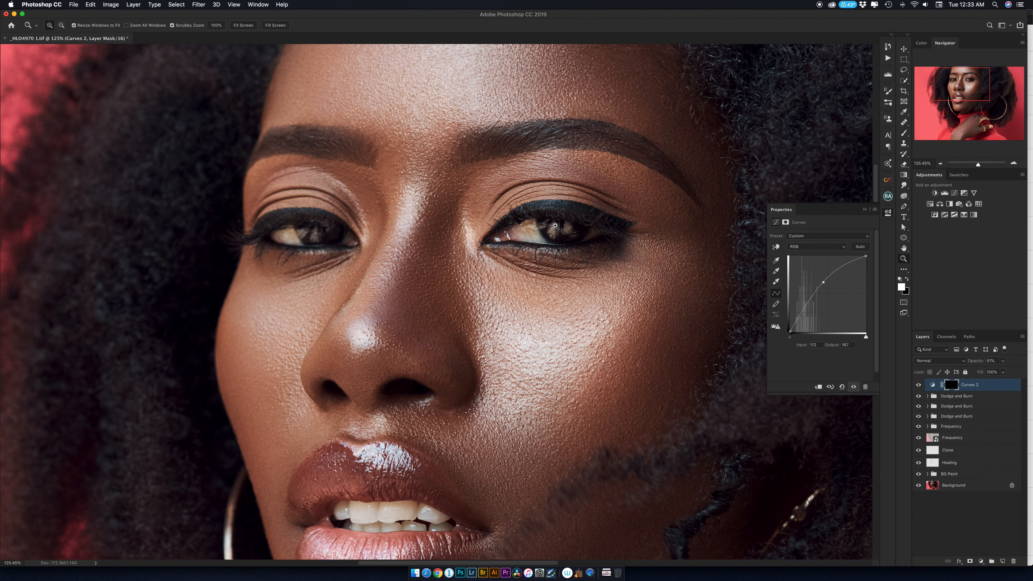
pyautogui.click(1003, 561)
pyautogui.press('b')
pyautogui.moveTo(527, 234); pyautogui.dragTo(538, 234)
pyautogui.press('d')
pyautogui.press('x')
pyautogui.moveTo(210, 25); pyautogui.dragTo(169, 30)
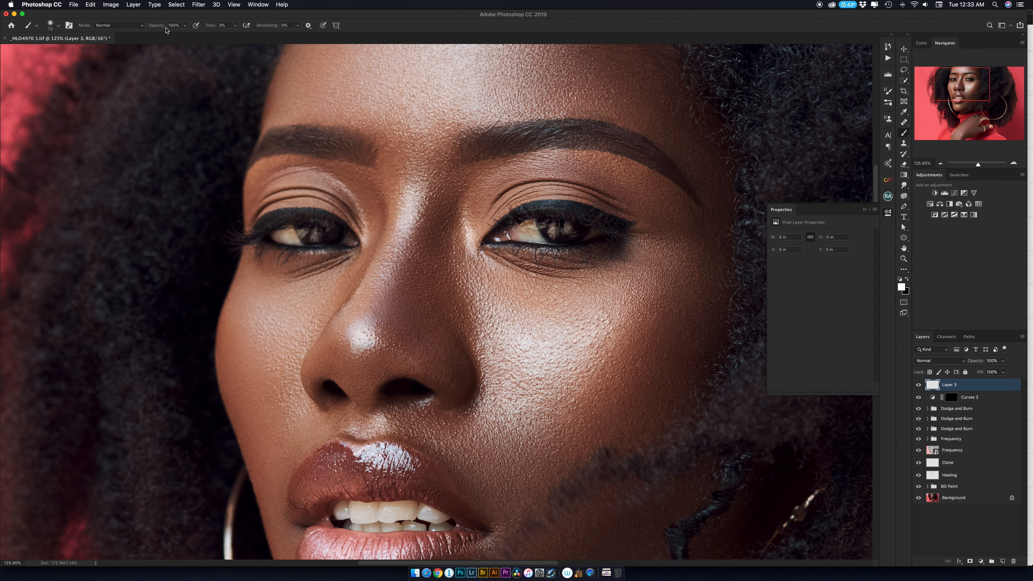
pyautogui.moveTo(535, 226)
pyautogui.mouseDown()
pyautogui.moveTo(520, 233)
pyautogui.moveTo(571, 223)
pyautogui.mouseUp()
pyautogui.moveTo(298, 235); pyautogui.dragTo(284, 239)
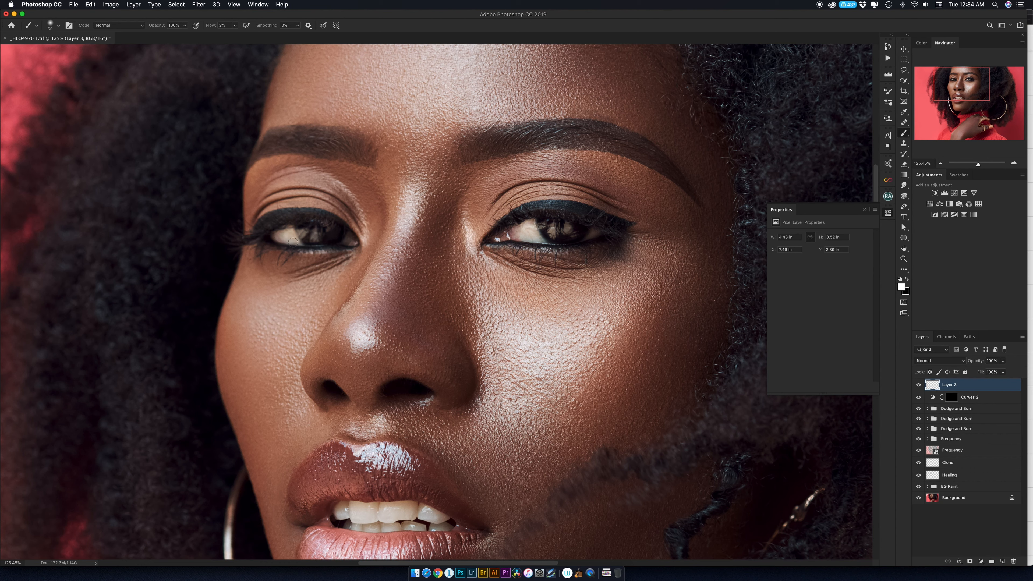
# - Toggle the white eye paint layer to compare and lower its opacity to 87%
pyautogui.press('z')
pyautogui.moveTo(471, 234); pyautogui.dragTo(423, 245)
pyautogui.click(918, 385)
pyautogui.click(918, 385)
pyautogui.moveTo(972, 361); pyautogui.dragTo(964, 362)
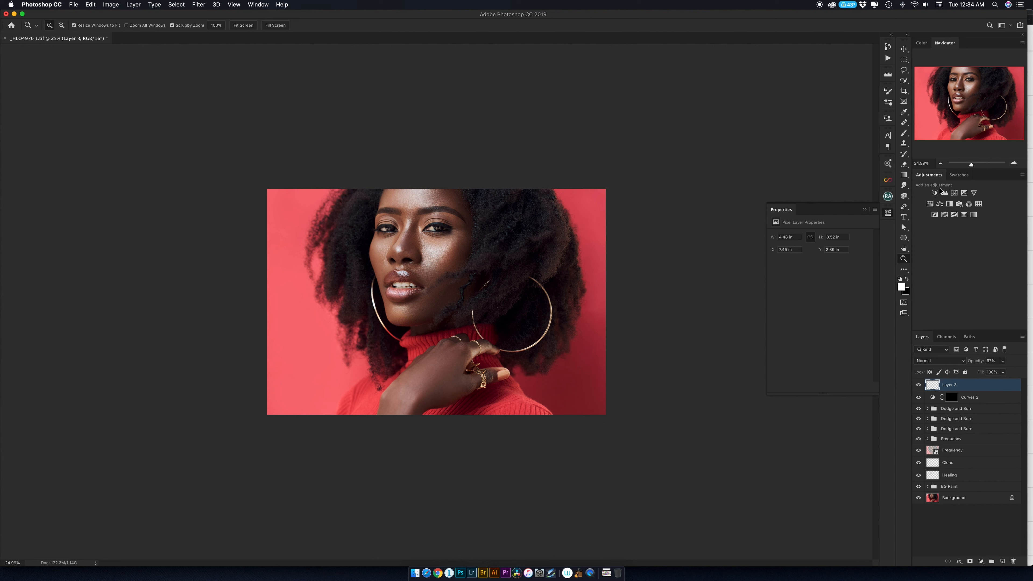
# - Add a Curves adjustment raising the RGB midtones to output 160 and red to 132, and lowering the blue midtones to 120
pyautogui.click(954, 193)
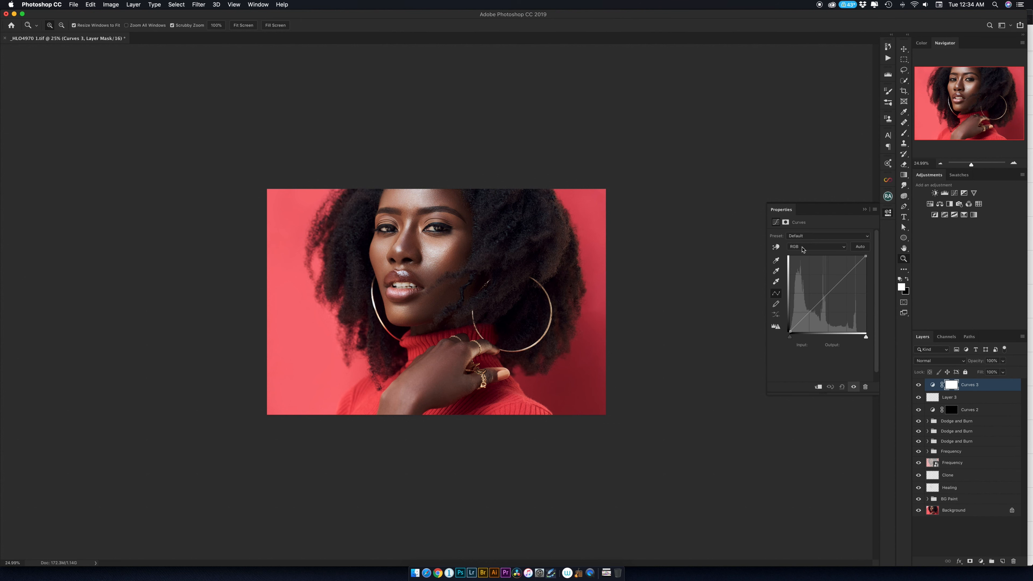
pyautogui.click(816, 246)
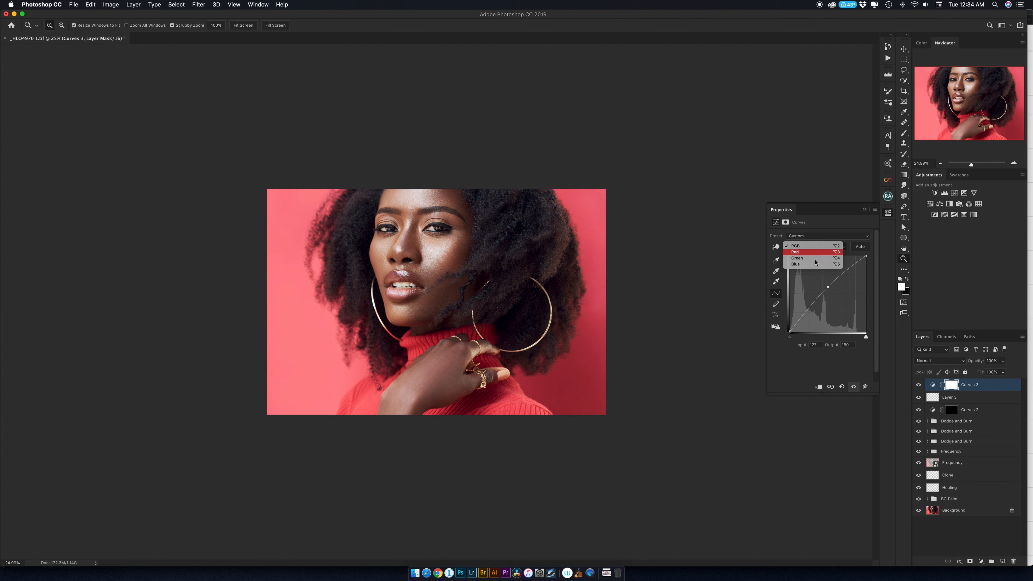
pyautogui.click(807, 255)
pyautogui.click(814, 247)
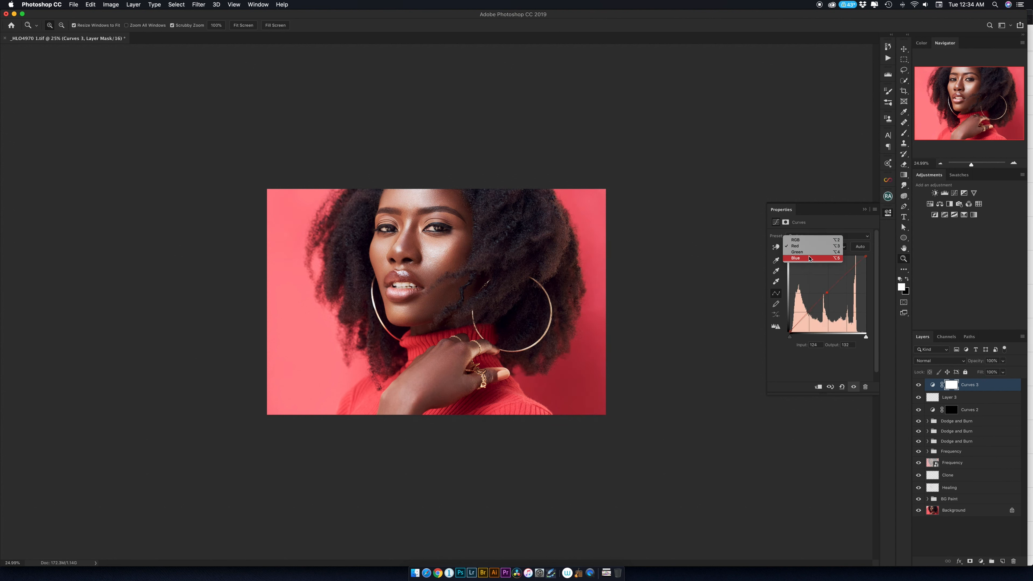
pyautogui.click(809, 263)
pyautogui.click(829, 295)
pyautogui.moveTo(829, 295); pyautogui.dragTo(828, 296)
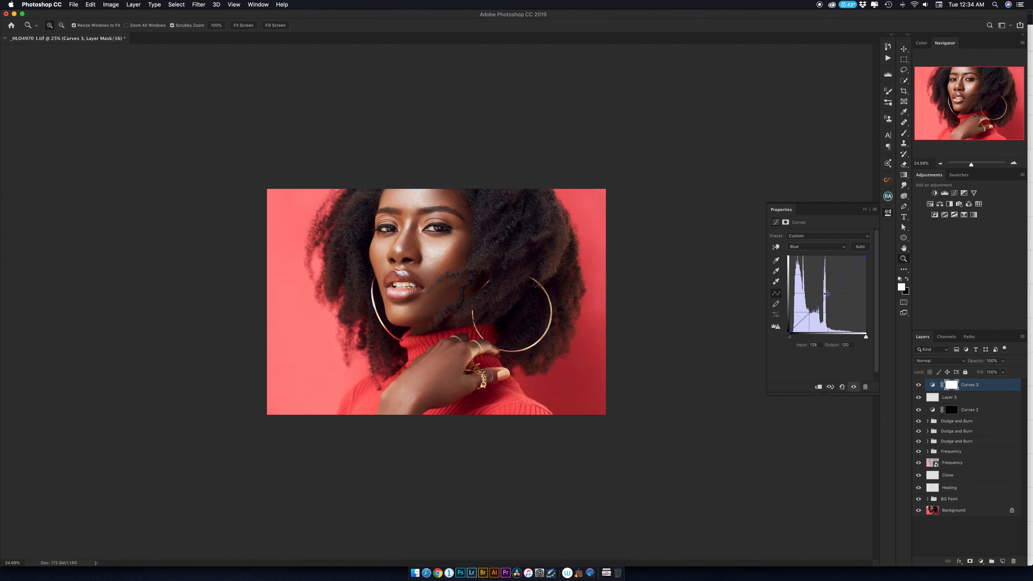
# - Invert the new Curves mask to black and paint the adjustment onto the hand in white at 100% flow
pyautogui.press('super+i')
pyautogui.press('b')
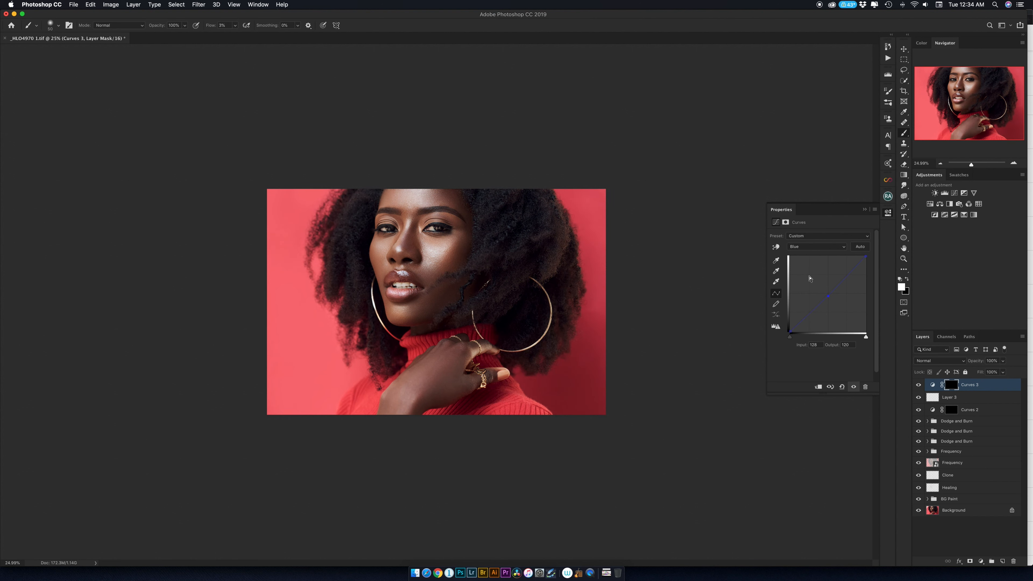
pyautogui.moveTo(443, 366)
pyautogui.mouseDown()
pyautogui.moveTo(418, 384)
pyautogui.moveTo(431, 351)
pyautogui.mouseUp()
pyautogui.press('[')
pyautogui.press('[')
pyautogui.press('[')
pyautogui.press('[')
pyautogui.press('[')
pyautogui.press('[')
pyautogui.press('[')
pyautogui.moveTo(393, 390)
pyautogui.mouseDown()
pyautogui.moveTo(403, 380)
pyautogui.moveTo(383, 406)
pyautogui.moveTo(432, 399)
pyautogui.mouseUp()
pyautogui.moveTo(450, 351)
pyautogui.keyDown('ctrl'); pyautogui.keyDown('alt'); pyautogui.mouseDown()
pyautogui.moveTo(431, 351)
pyautogui.moveTo(466, 356)
pyautogui.moveTo(464, 379)
pyautogui.moveTo(475, 382)
pyautogui.mouseUp(); pyautogui.keyUp('alt'); pyautogui.keyUp('ctrl')
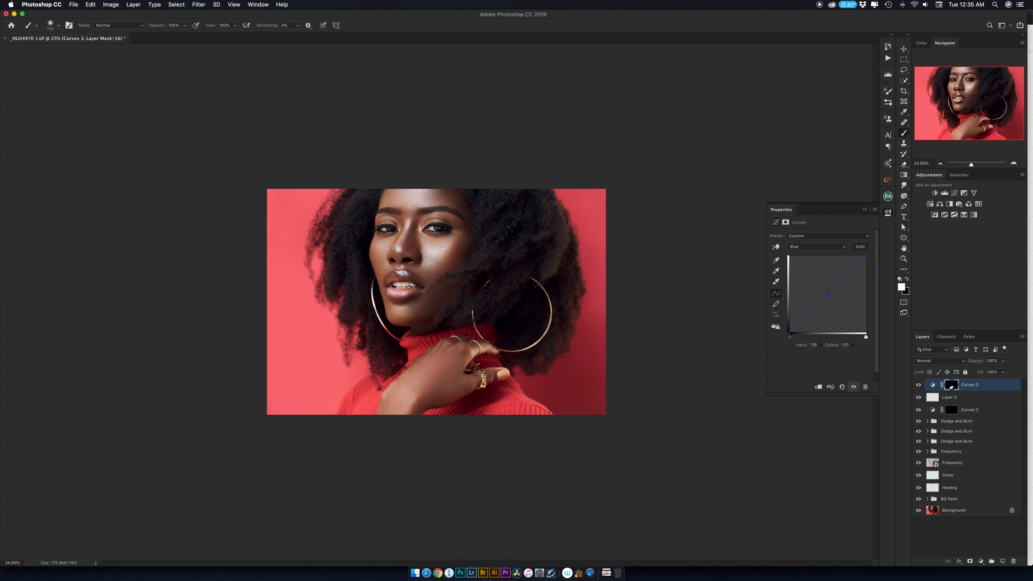
# - Lower the hand Curves layer's opacity to 46% and toggle its visibility to compare
pyautogui.click(918, 385)
pyautogui.click(919, 385)
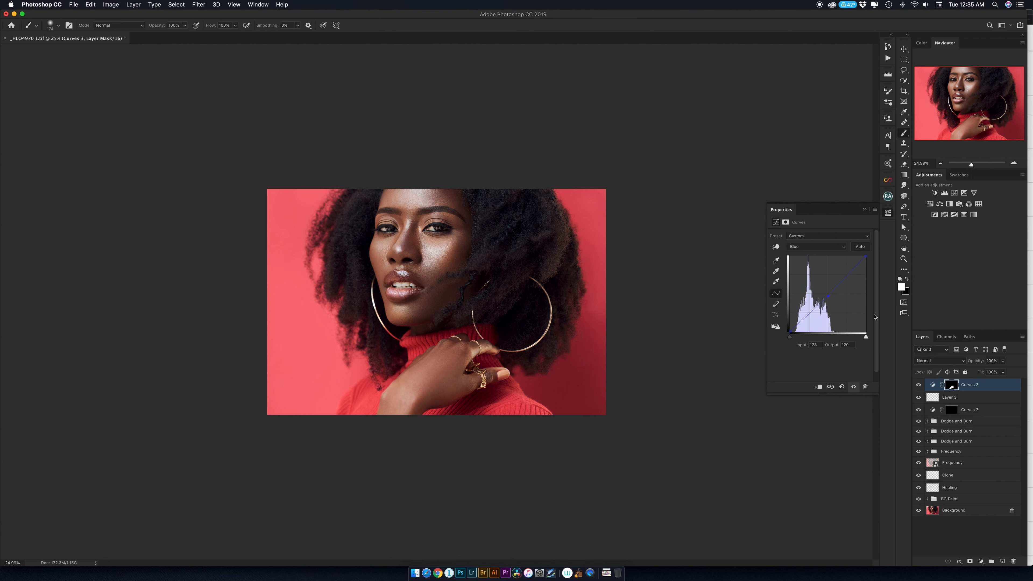
pyautogui.moveTo(975, 362)
pyautogui.mouseDown()
pyautogui.moveTo(948, 365)
pyautogui.moveTo(978, 363)
pyautogui.mouseUp()
pyautogui.click(919, 385)
pyautogui.click(919, 384)
pyautogui.click(918, 385)
pyautogui.click(918, 385)
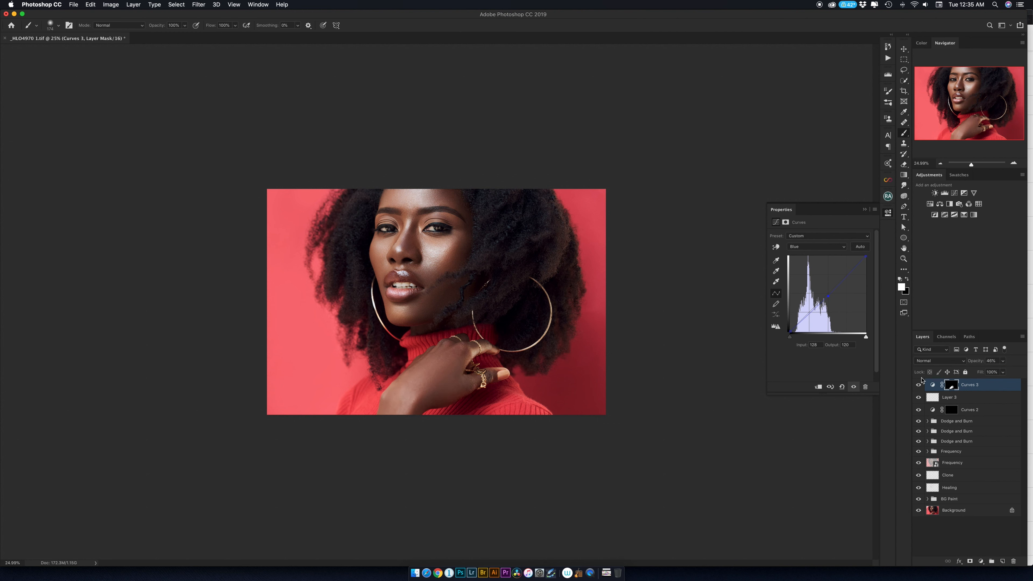
# - Review the red and green channel curves of the hand adjustment and toggle its effect on and off
pyautogui.click(798, 249)
pyautogui.click(797, 234)
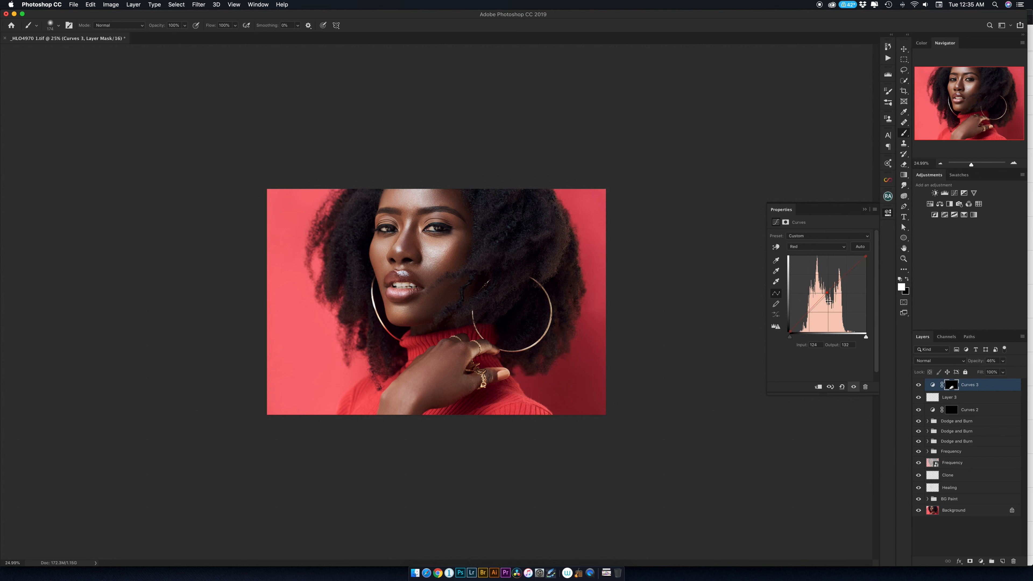
pyautogui.hotkey('alt', '4')
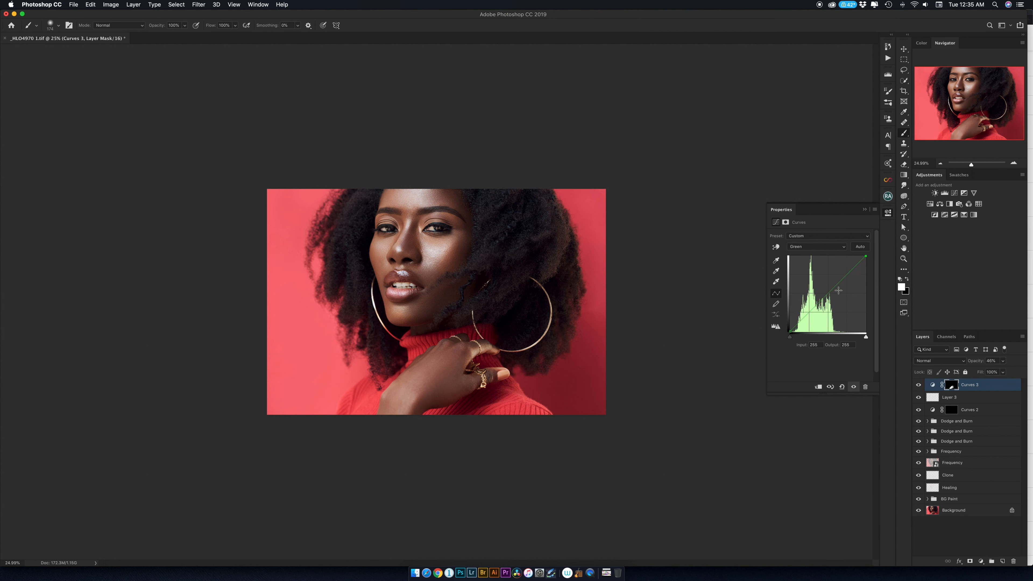
pyautogui.click(853, 387)
pyautogui.click(853, 387)
pyautogui.click(853, 387)
pyautogui.click(853, 386)
# - Fine-tune the hand Curves by nudging the green midtones and setting the red channel's midtone output to 134
pyautogui.click(822, 246)
pyautogui.click(810, 247)
pyautogui.moveTo(828, 295); pyautogui.dragTo(827, 294)
pyautogui.click(814, 249)
pyautogui.click(814, 255)
pyautogui.click(816, 246)
pyautogui.click(814, 236)
pyautogui.moveTo(827, 291); pyautogui.dragTo(826, 292)
# - Reduce the hand Curves layer's opacity to 33% and toggle its visibility to compare
pyautogui.moveTo(981, 362); pyautogui.dragTo(973, 362)
pyautogui.click(918, 384)
pyautogui.click(918, 384)
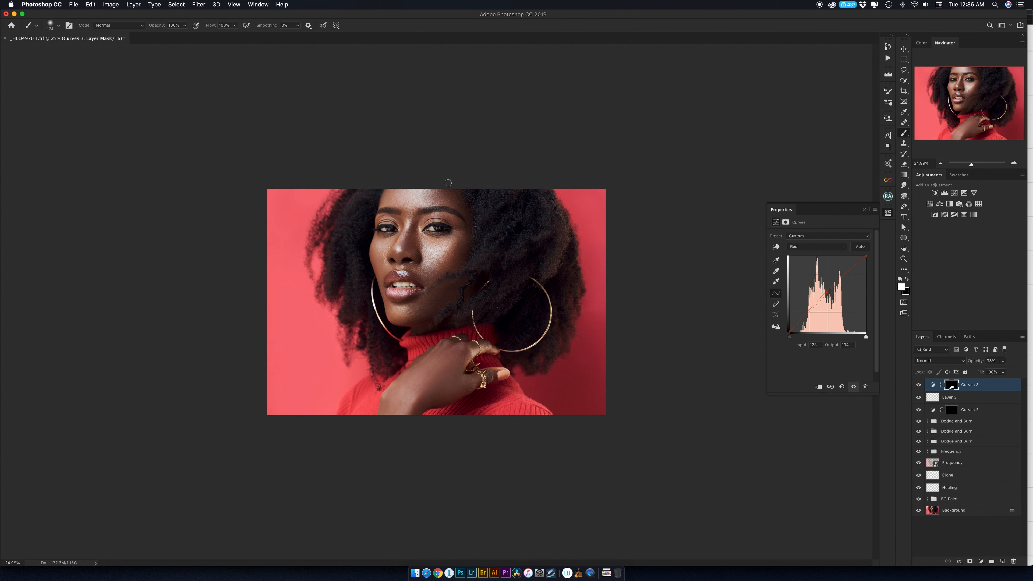
# - Run the Melanin action and set the opacity of the resulting layer group to 31%
pyautogui.click(888, 58)
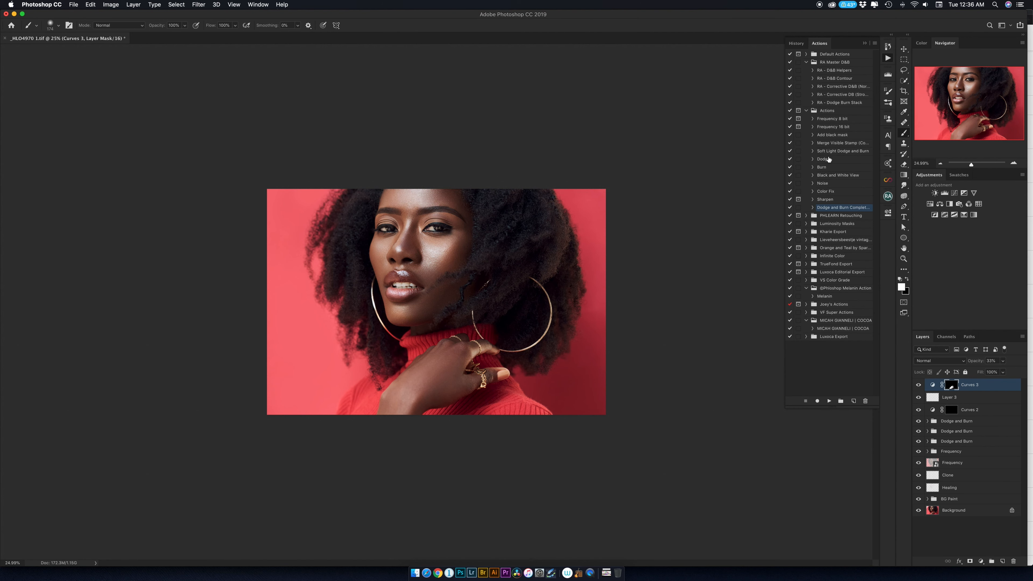
pyautogui.click(825, 296)
pyautogui.click(828, 400)
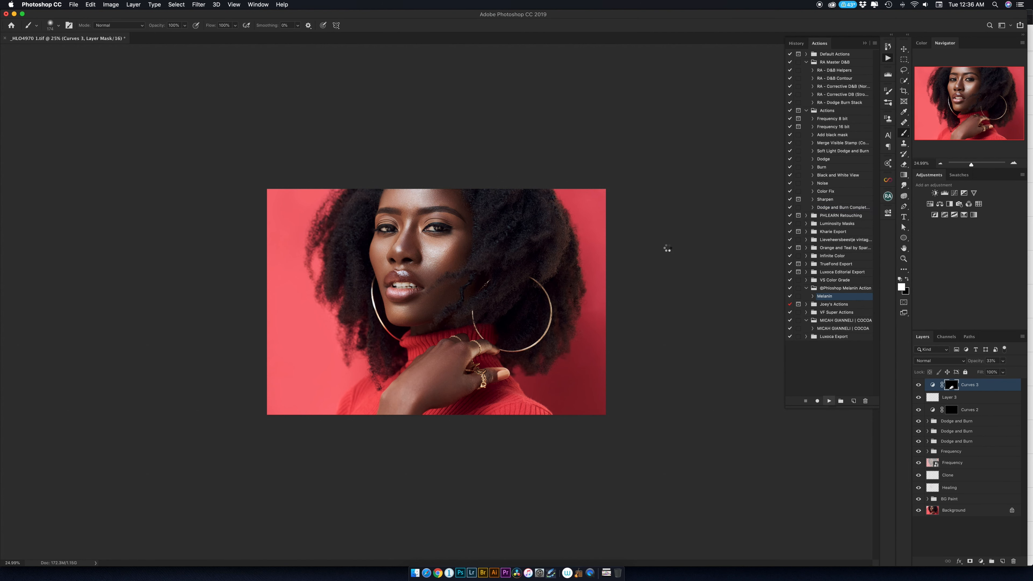
pyautogui.click(991, 360)
pyautogui.write('5')
pyautogui.press('BackSpace')
pyautogui.press('BackSpace')
pyautogui.write('31')
pyautogui.press('Return')
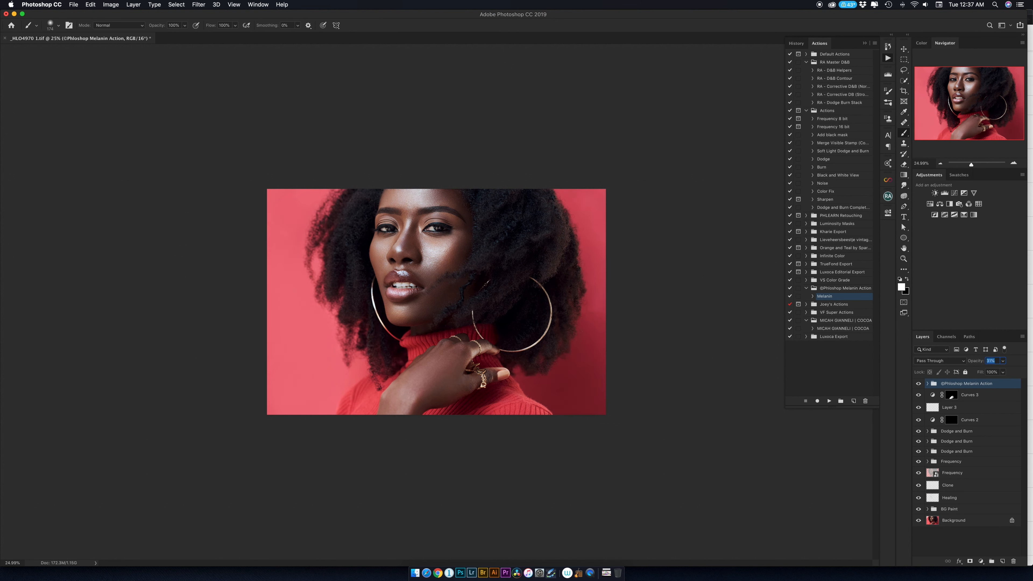
# - Expand the Melanin Action group to examine its Photo Filter 1 layer, and reselect the collapsed group
pyautogui.click(927, 384)
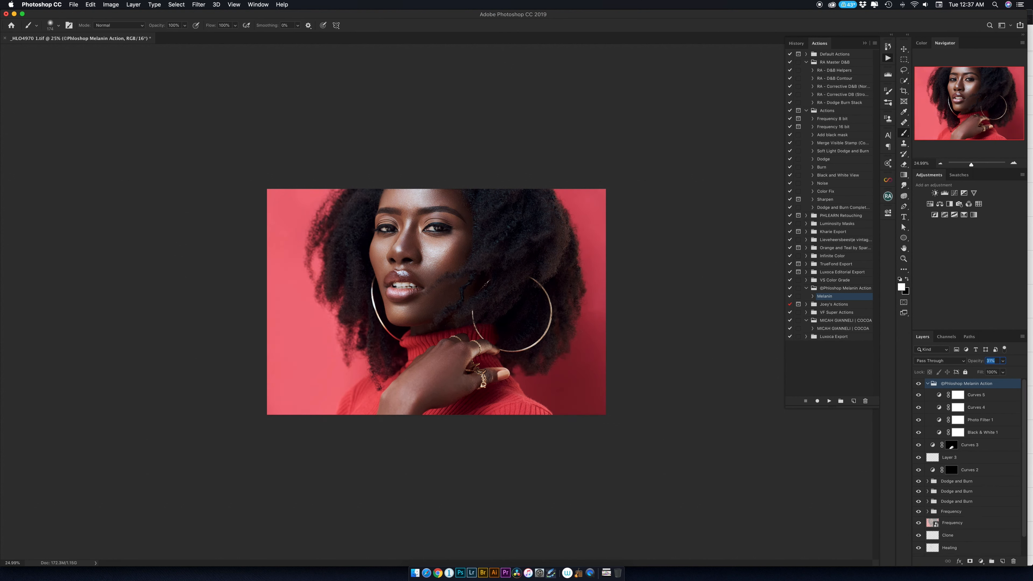
pyautogui.click(979, 419)
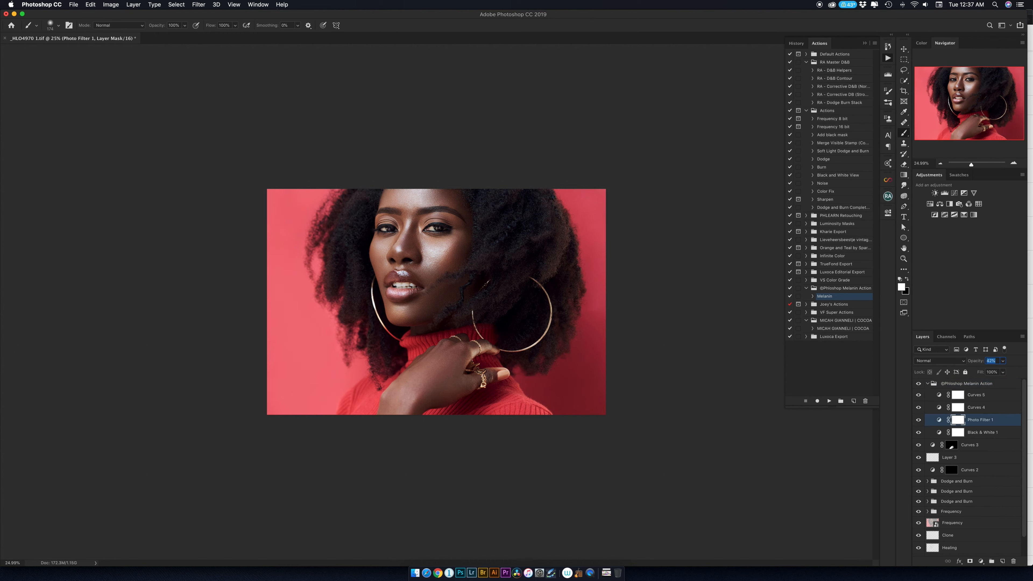
pyautogui.click(968, 384)
# - Add a Curves layer above the Melanin group, pull in the white point, map input 48 to output 45, and lower its opacity
pyautogui.click(954, 193)
pyautogui.moveTo(866, 256); pyautogui.dragTo(857, 256)
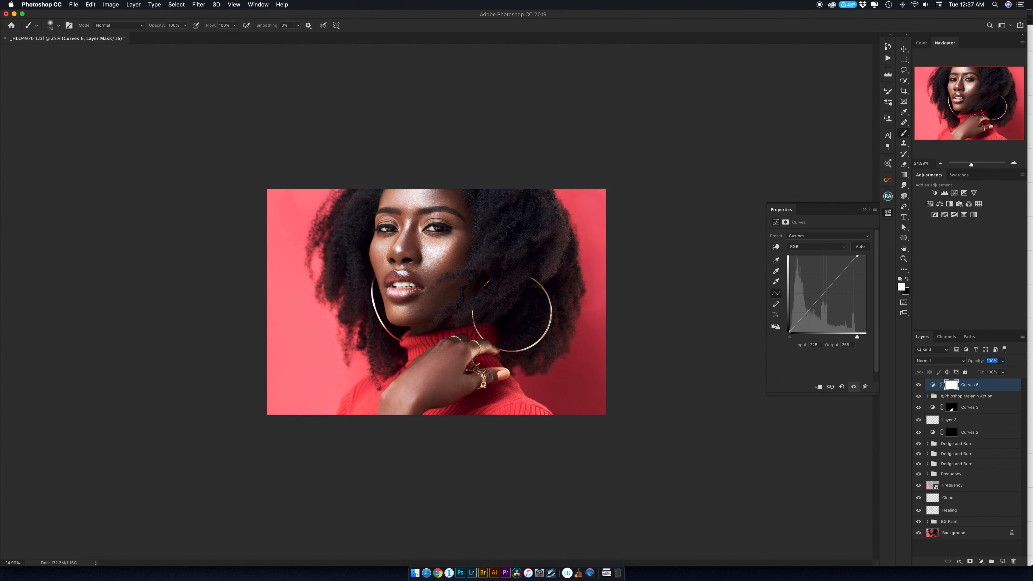
pyautogui.moveTo(804, 316); pyautogui.dragTo(804, 318)
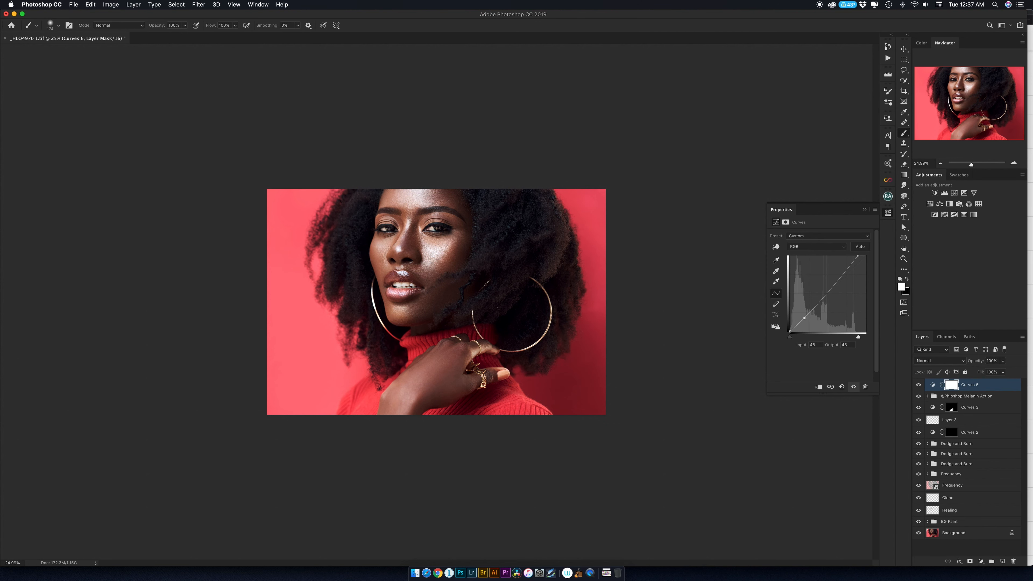
pyautogui.moveTo(976, 360); pyautogui.dragTo(962, 360)
# - Copy an area of about 3.8 by 2.93 in around the eye on the image's left from a merged stamp, and delete the stamp layer
pyautogui.press('super+alt+shift+e')
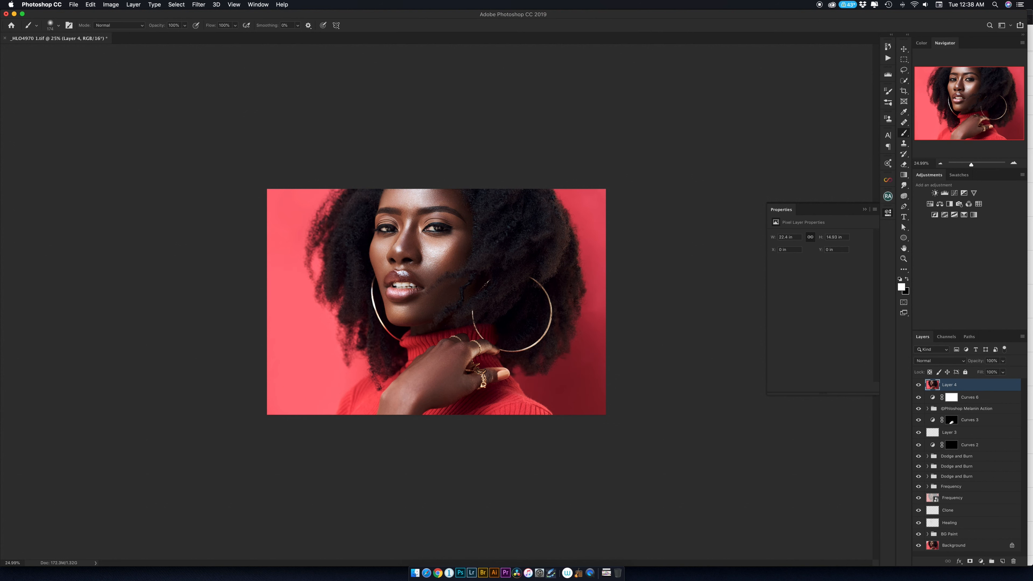
pyautogui.press('m')
pyautogui.moveTo(358, 204); pyautogui.dragTo(417, 248)
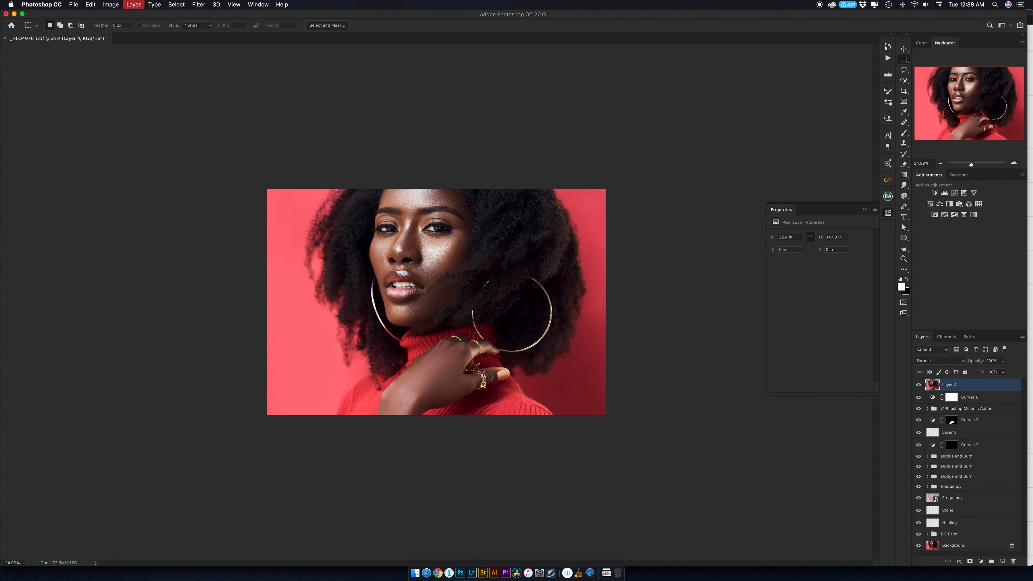
pyautogui.press('super+j')
pyautogui.press('BackSpace')
pyautogui.click(972, 384)
# - Try to reshape the copied eye with Liquify at brush size 200, toggle the layer to compare, and undo the filter
pyautogui.click(198, 4)
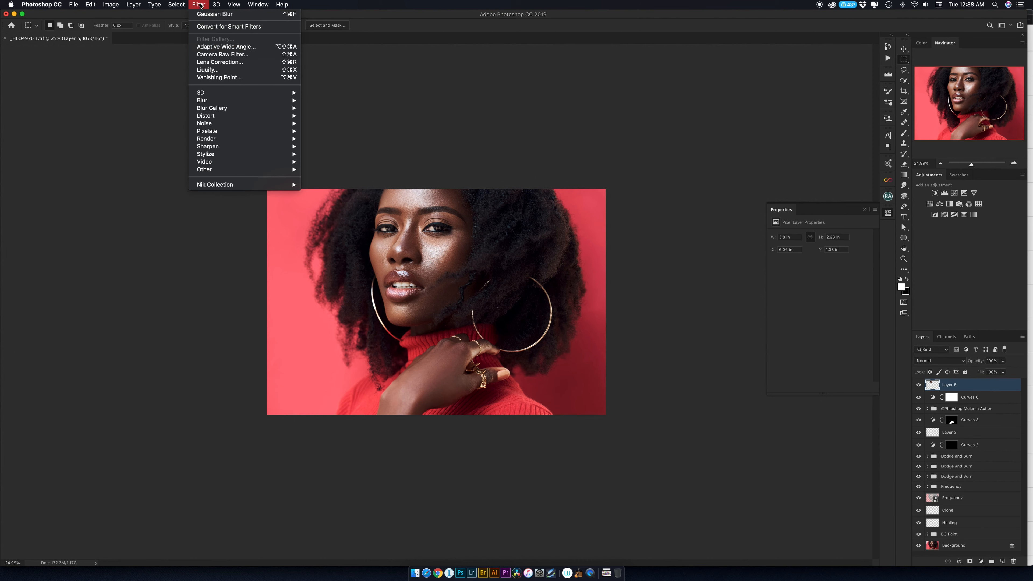
pyautogui.click(205, 64)
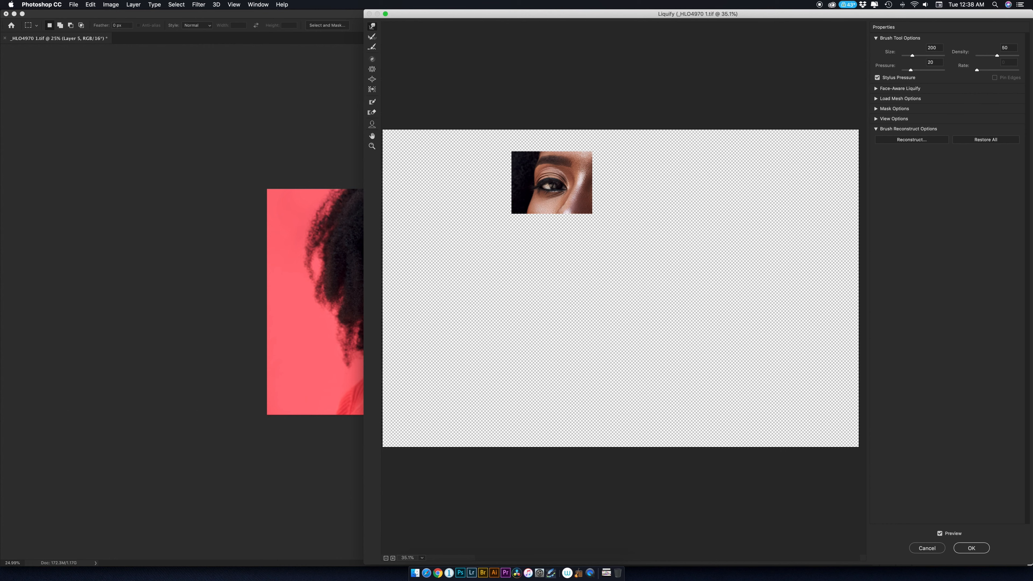
pyautogui.press('Return')
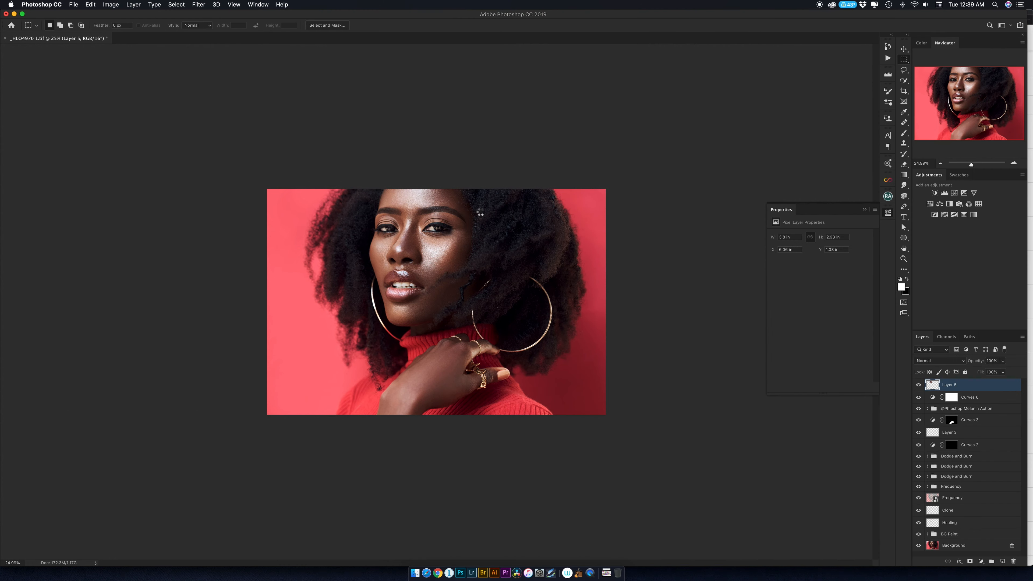
pyautogui.press('z')
pyautogui.moveTo(401, 220); pyautogui.dragTo(414, 223)
pyautogui.click(918, 385)
pyautogui.click(918, 385)
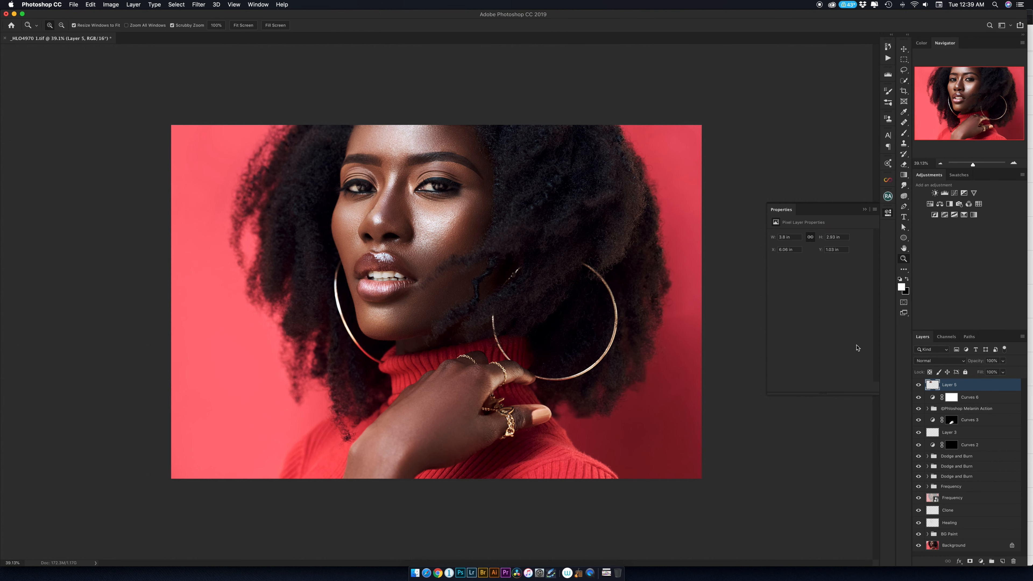
pyautogui.press('super+z')
# - Save the layered document in Photoshop format as _HLO4970 1.psd alongside the raw photos
pyautogui.press('super+s')
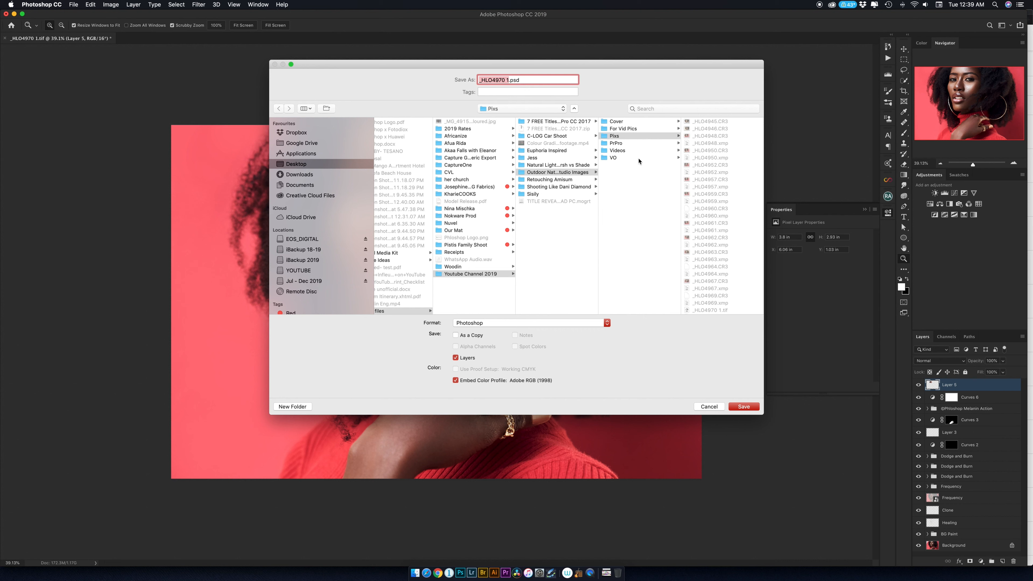
pyautogui.click(615, 122)
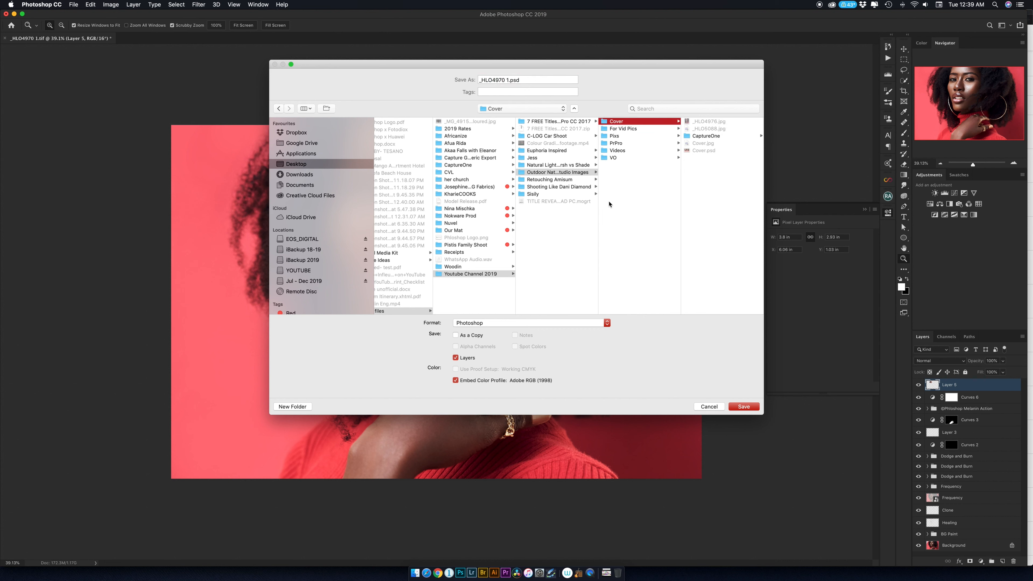
pyautogui.click(615, 137)
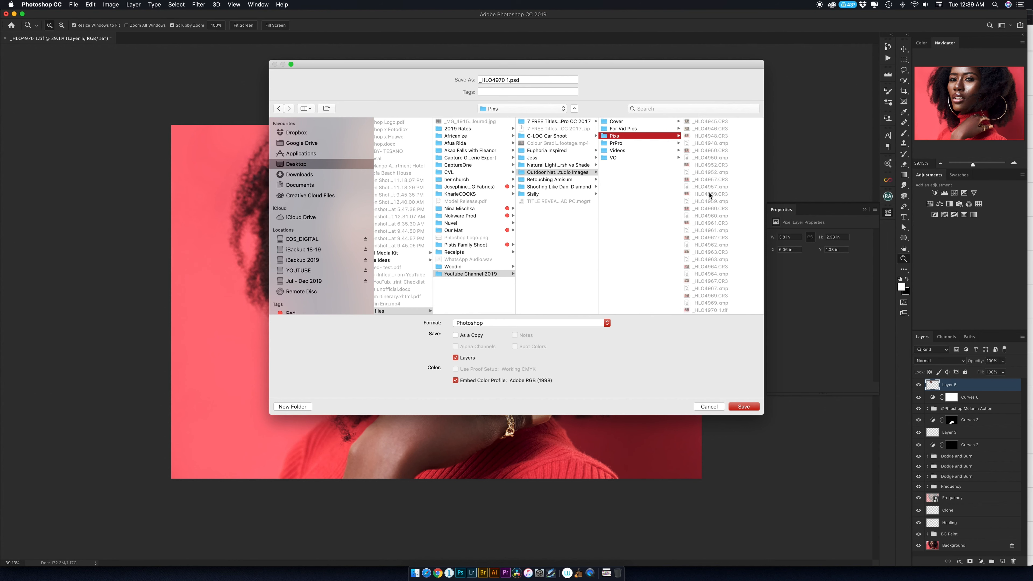
pyautogui.click(743, 407)
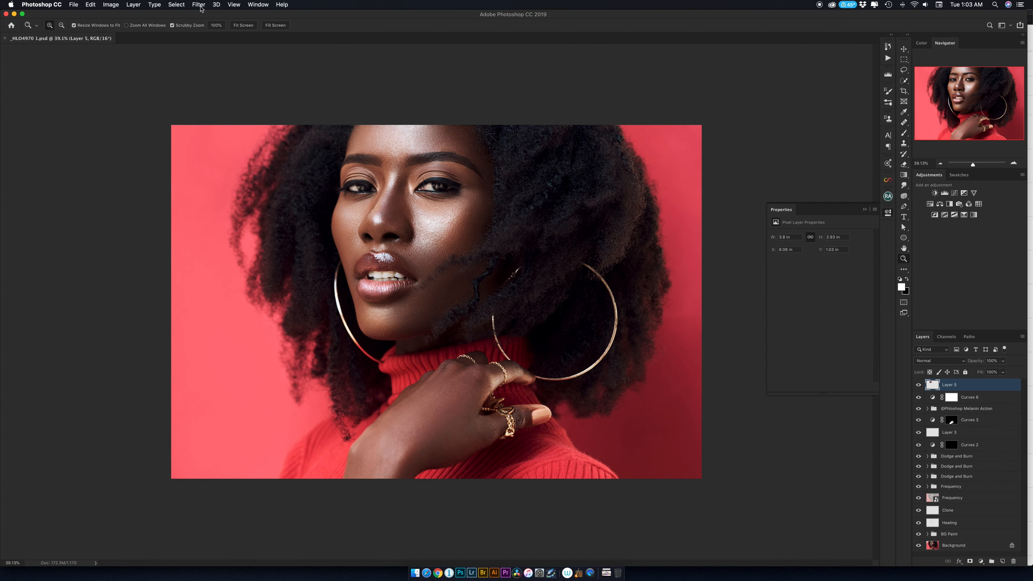
# - Reshape the copied eye with Liquify at brush size 100 and pressure 20, and toggle the layer to compare
pyautogui.click(199, 5)
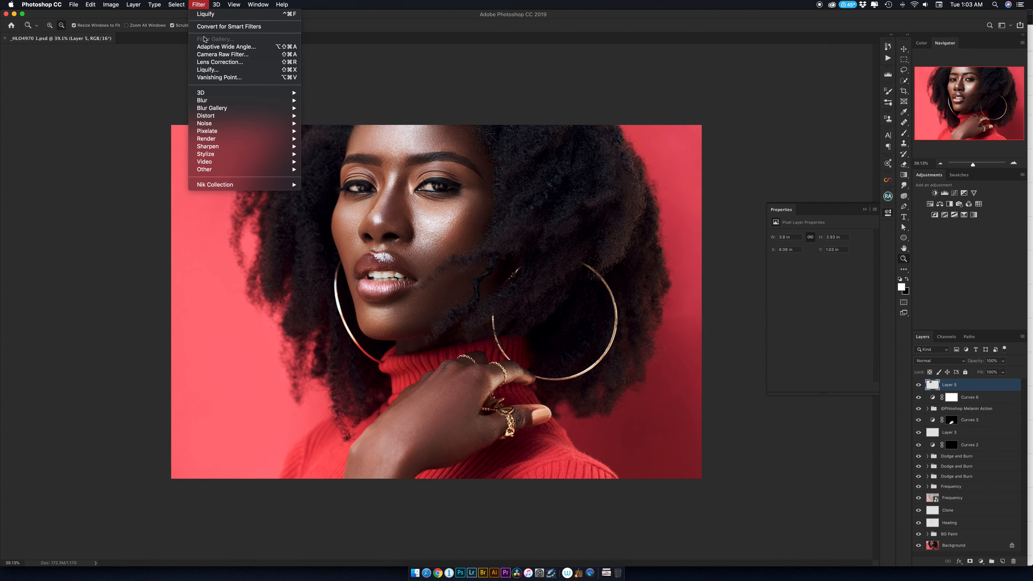
pyautogui.click(210, 72)
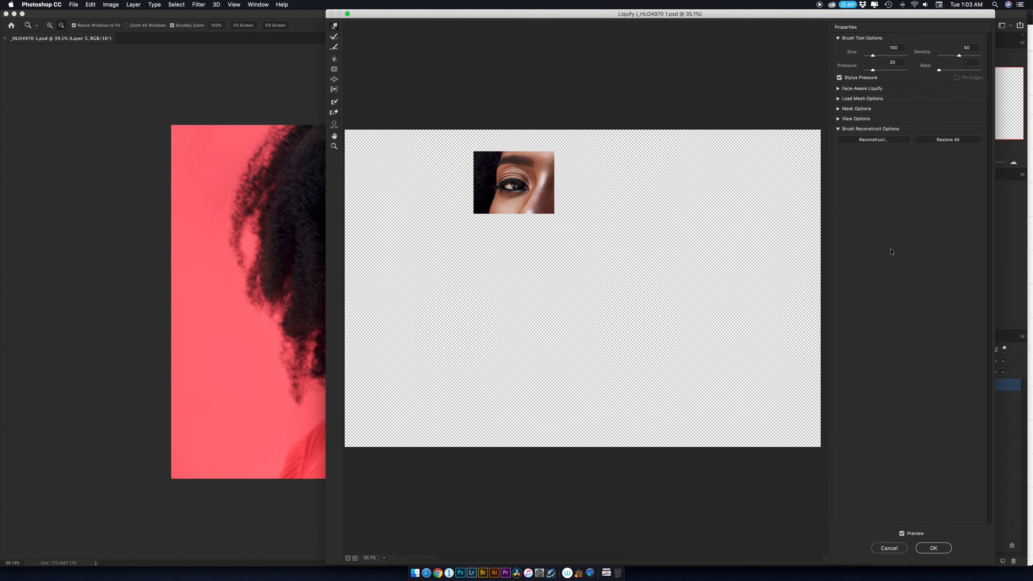
pyautogui.click(929, 550)
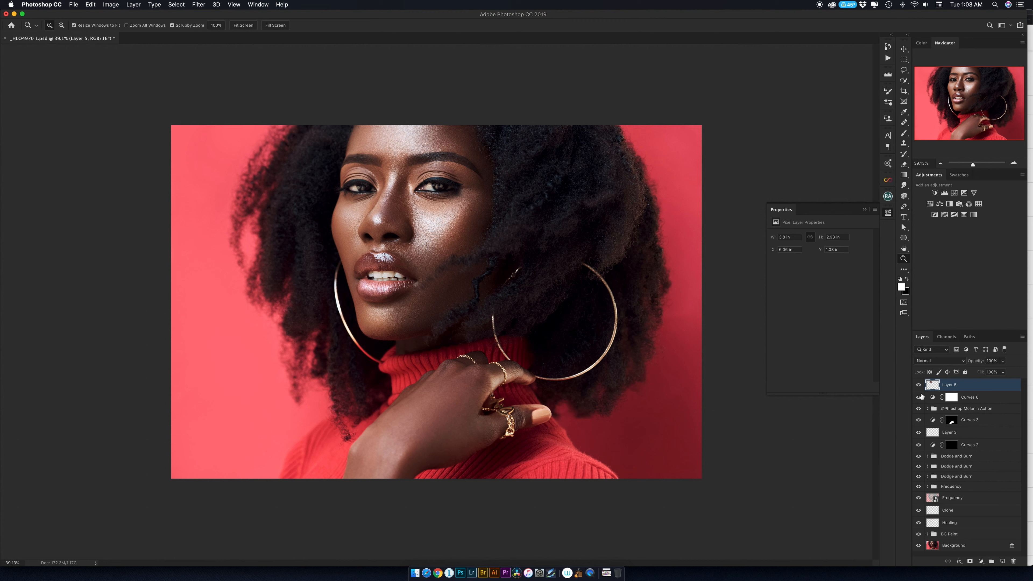
pyautogui.click(918, 384)
pyautogui.click(918, 385)
# - Add a new layer and heal the creases under both eyes, sampling from the current layer and below
pyautogui.click(1002, 561)
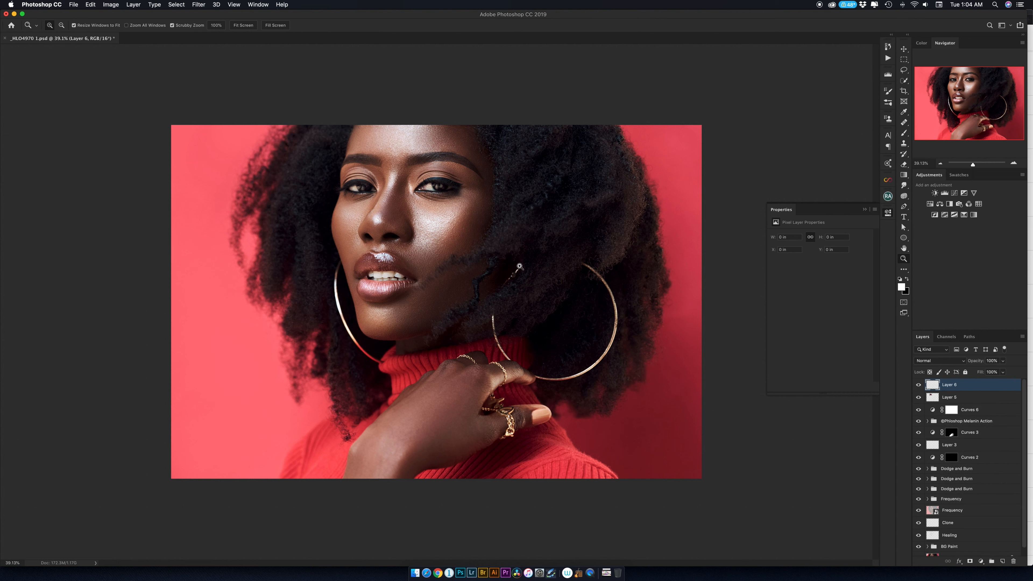
pyautogui.moveTo(394, 201); pyautogui.dragTo(419, 199)
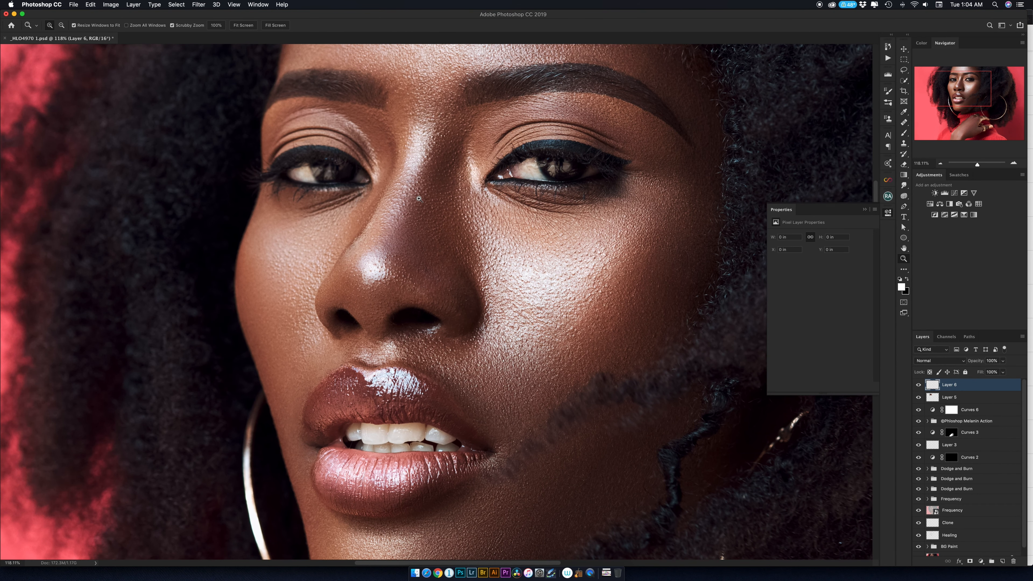
pyautogui.press('j')
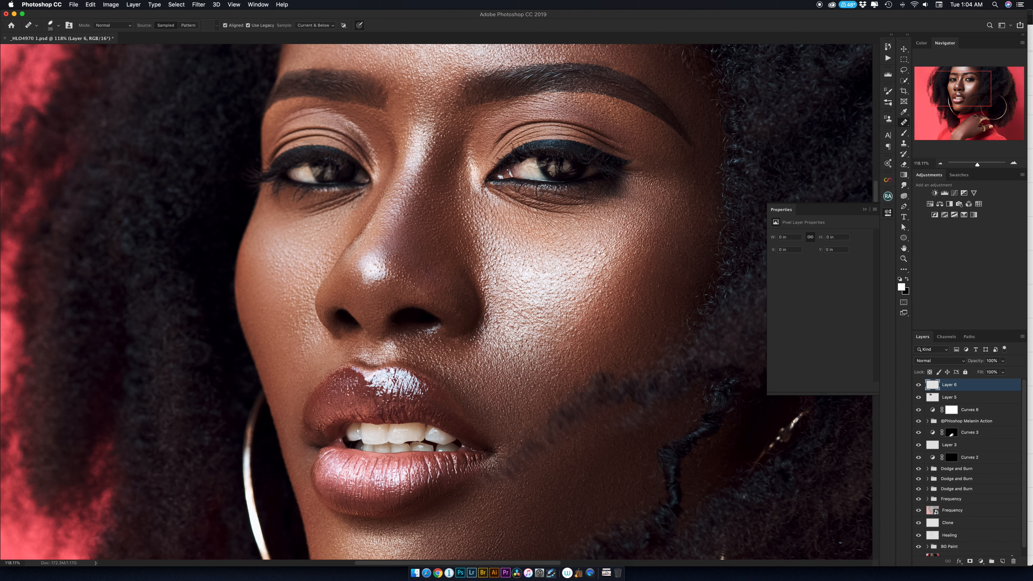
pyautogui.click(362, 193)
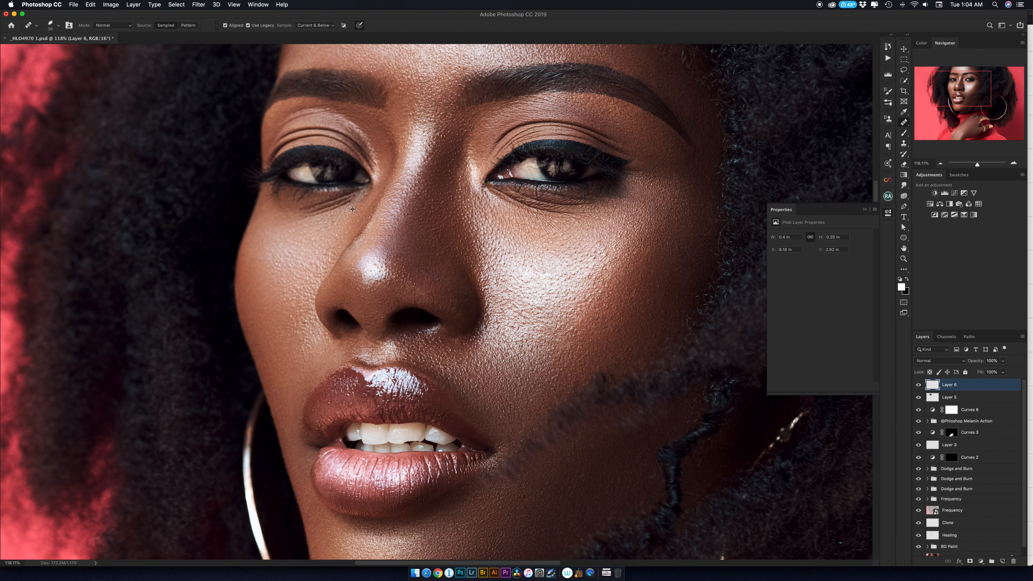
pyautogui.moveTo(354, 205)
pyautogui.mouseDown()
pyautogui.moveTo(318, 215)
pyautogui.moveTo(346, 194)
pyautogui.moveTo(305, 208)
pyautogui.moveTo(363, 197)
pyautogui.mouseUp()
pyautogui.moveTo(507, 206); pyautogui.dragTo(579, 213)
pyautogui.moveTo(506, 189); pyautogui.dragTo(585, 205)
pyautogui.press('z')
pyautogui.press('super+0')
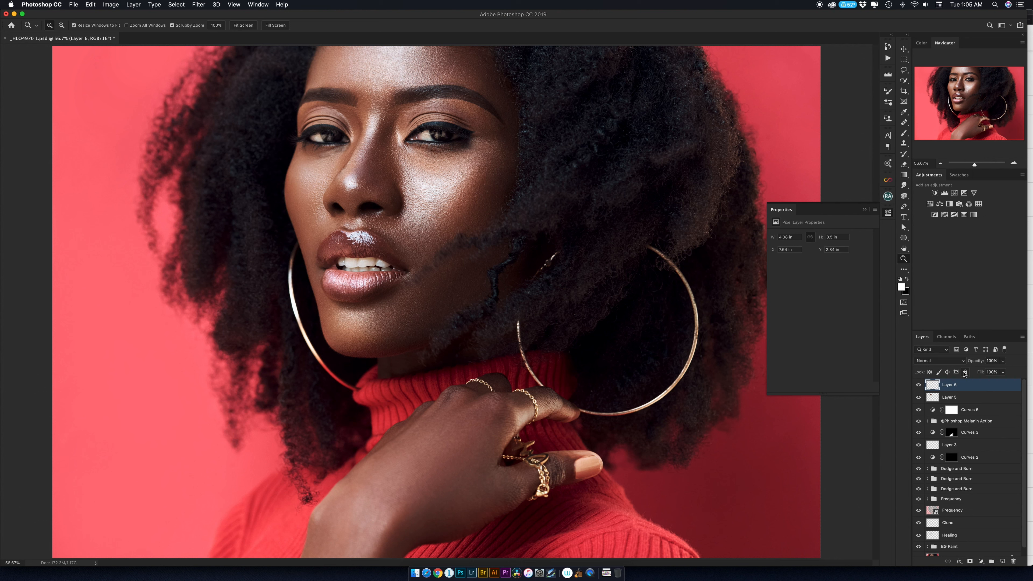
# - Lower the under-eye healing layer's opacity to 28%, toggling the layer to compare the effect
pyautogui.moveTo(977, 362); pyautogui.dragTo(954, 358)
pyautogui.moveTo(448, 147); pyautogui.dragTo(427, 153)
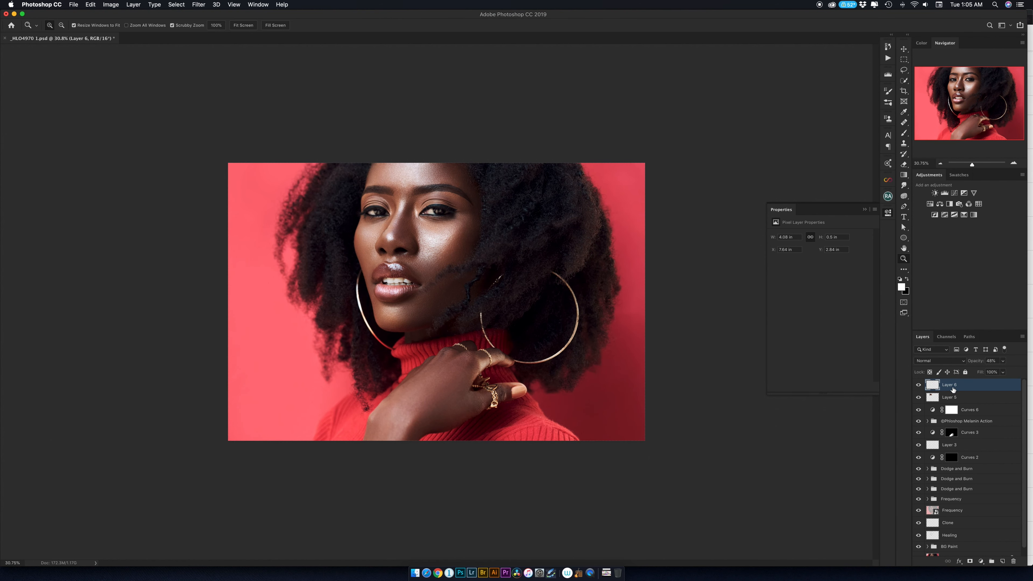
pyautogui.click(918, 385)
pyautogui.click(917, 385)
pyautogui.press('2')
pyautogui.press('9')
# - Run the Noise action to add a grain layer above the retouching, and inspect the grain on the face
pyautogui.click(888, 59)
pyautogui.click(825, 184)
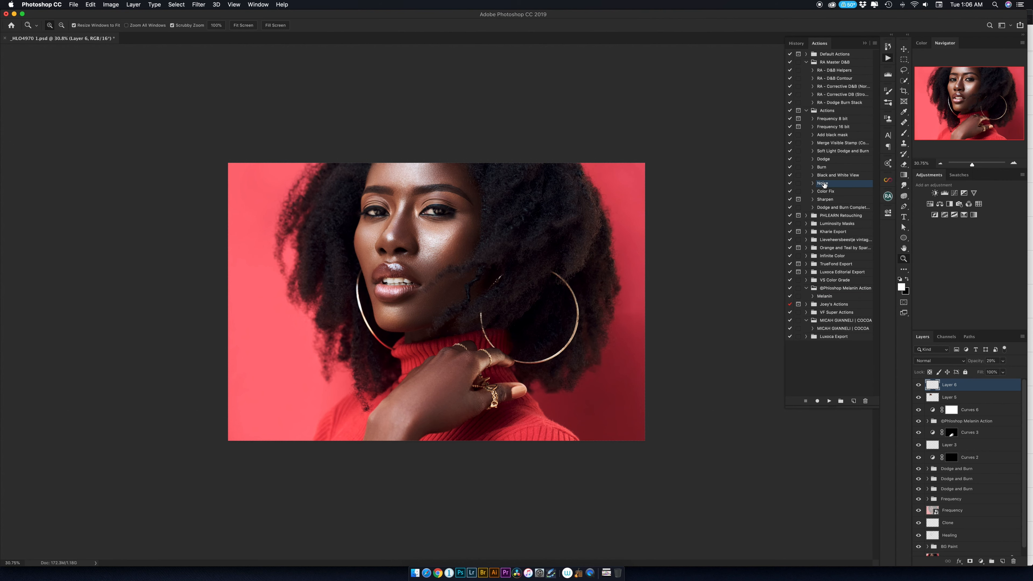
pyautogui.click(829, 401)
pyautogui.moveTo(468, 254); pyautogui.dragTo(496, 243)
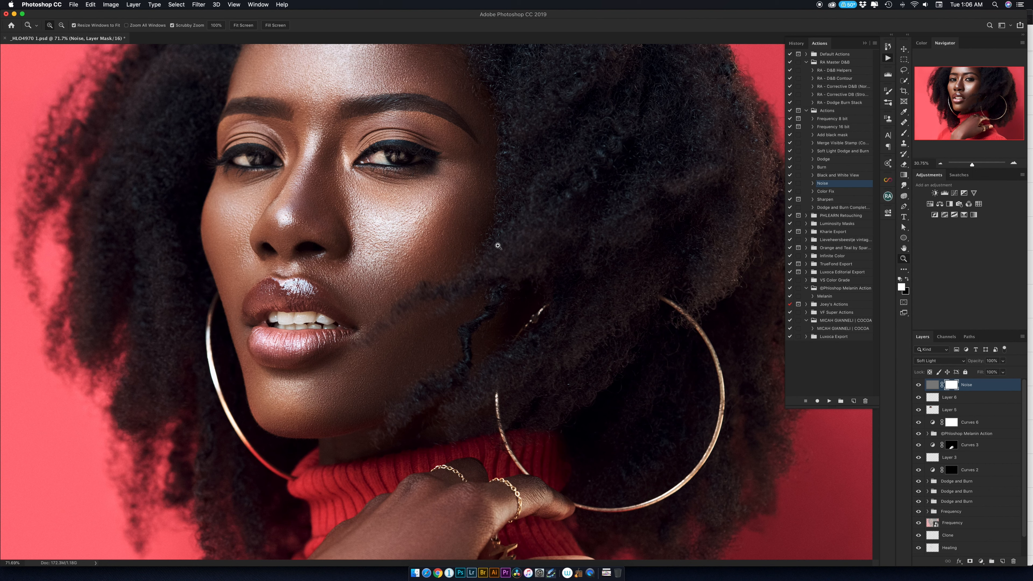
pyautogui.moveTo(493, 247); pyautogui.dragTo(484, 249)
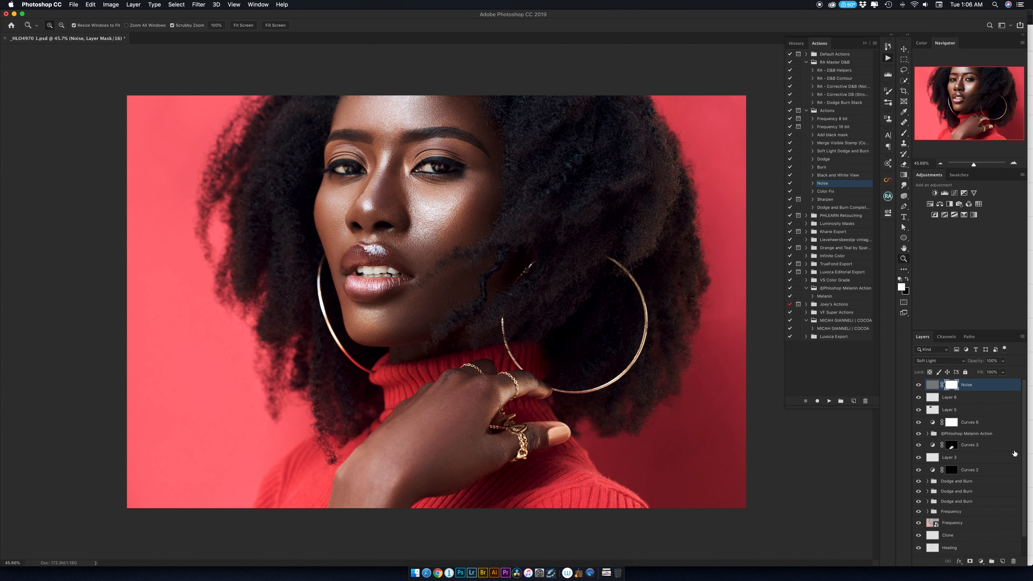
# - Scale the Noise layer's pixels to 149% in width and height, and toggle the layer to compare
pyautogui.click(931, 385)
pyautogui.press('super+t')
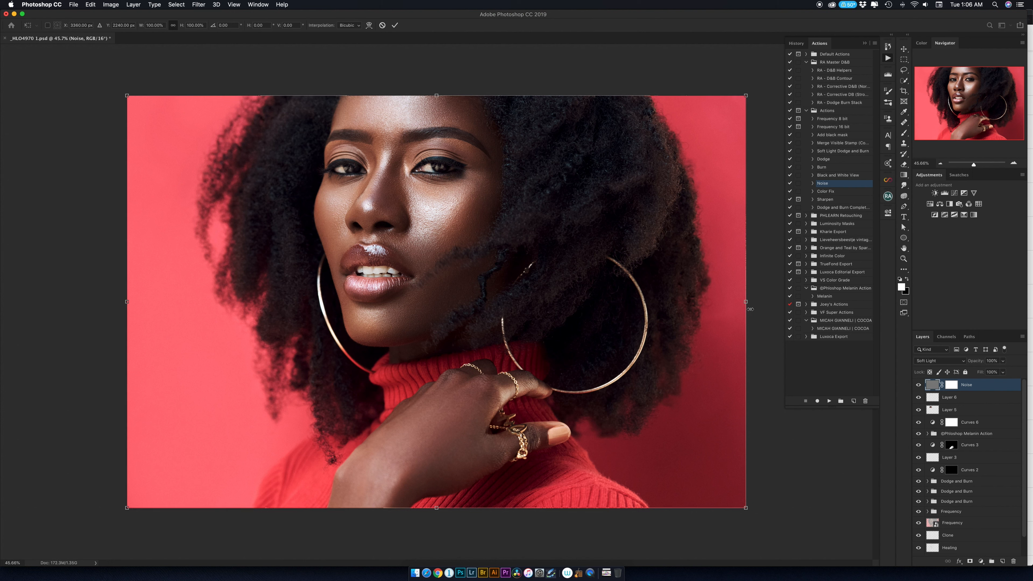
pyautogui.moveTo(182, 27); pyautogui.dragTo(202, 28)
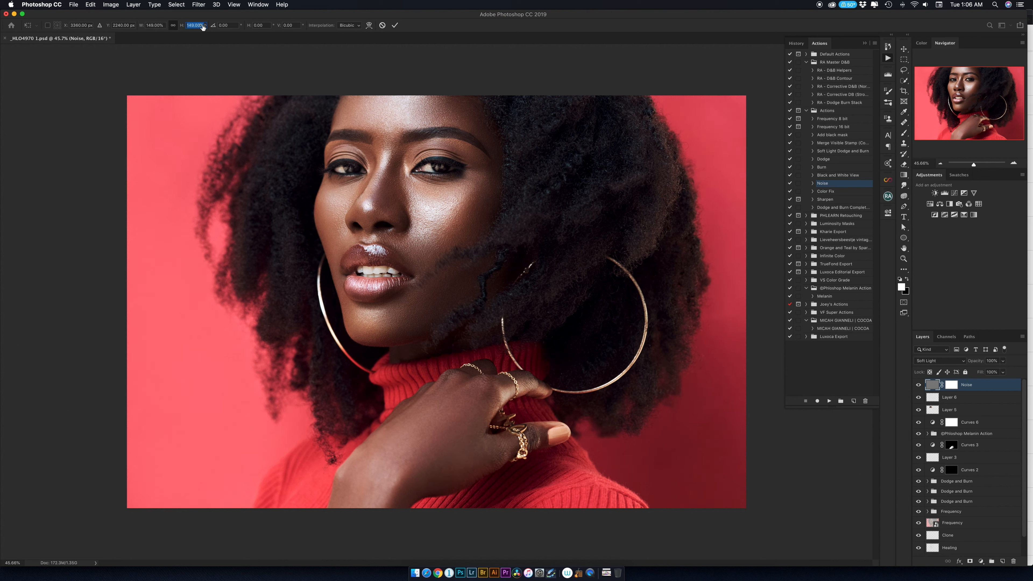
pyautogui.click(202, 25)
pyautogui.press('Return')
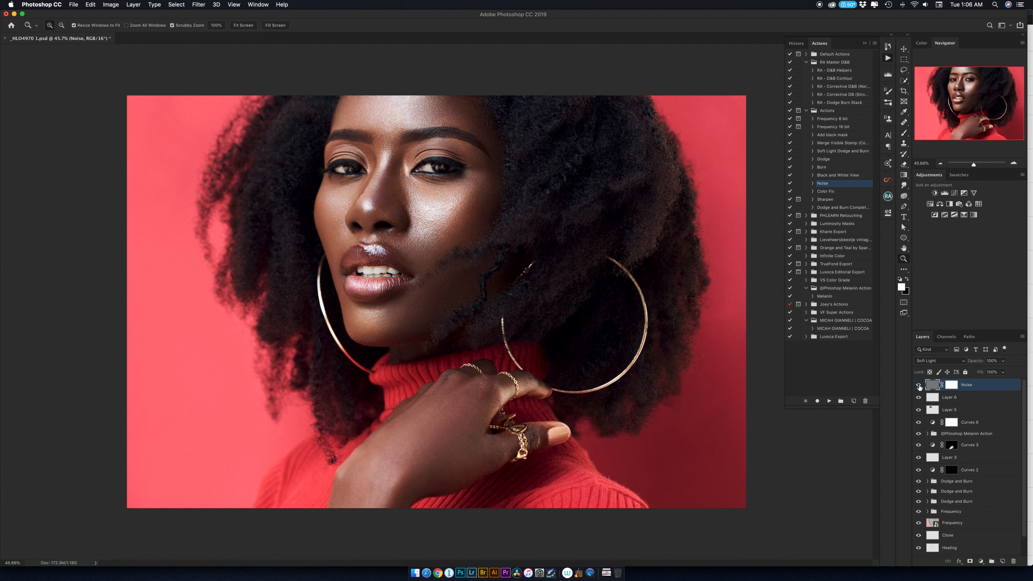
pyautogui.click(919, 385)
pyautogui.click(919, 385)
# - Save the layered document _HLO4970 1.psd and close it
pyautogui.press('super+s')
pyautogui.click(5, 40)
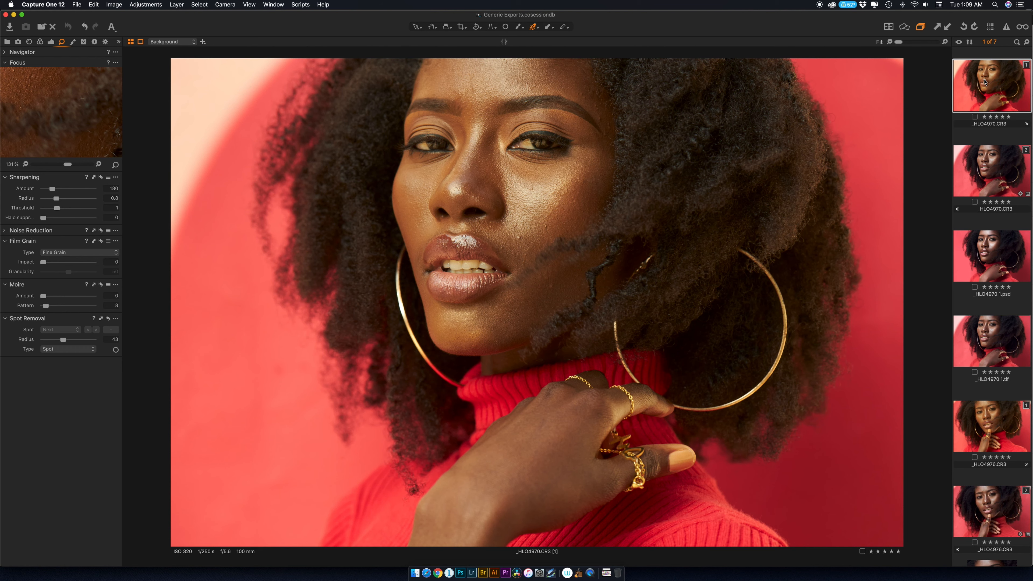
# - In Capture One, compare both _HLO4970.CR3 variants with the retouched _HLO4970 1.psd, and view the PSD alone
pyautogui.keyDown('super'); pyautogui.click(990, 174); pyautogui.keyUp('super')
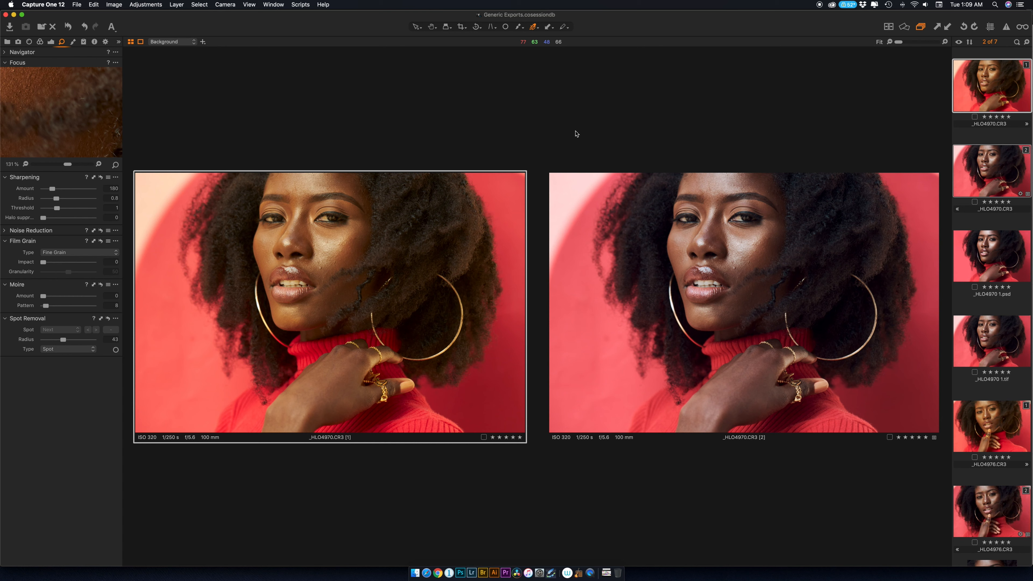
pyautogui.keyDown('super'); pyautogui.click(990, 256); pyautogui.keyUp('super')
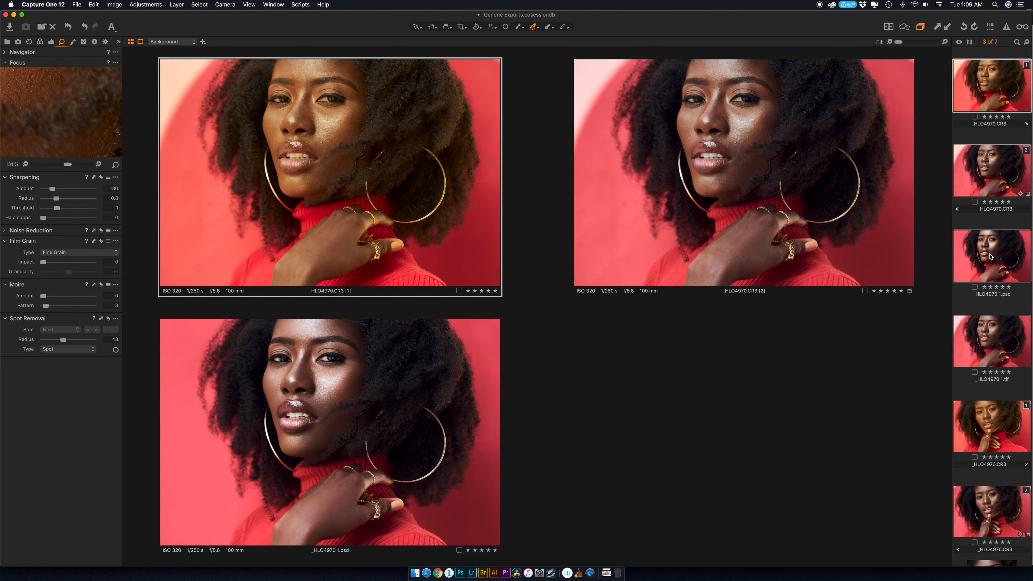
pyautogui.click(991, 256)
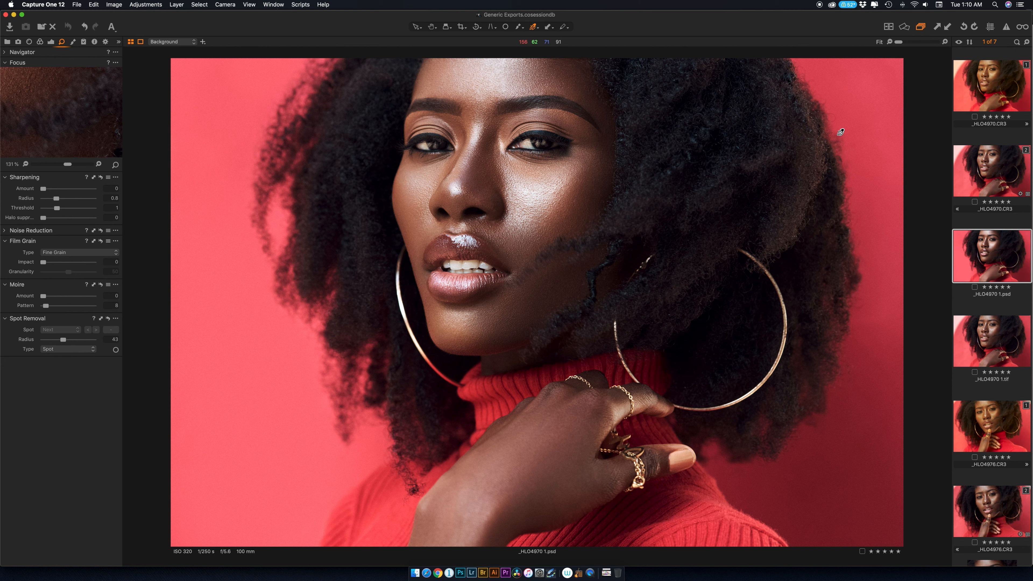